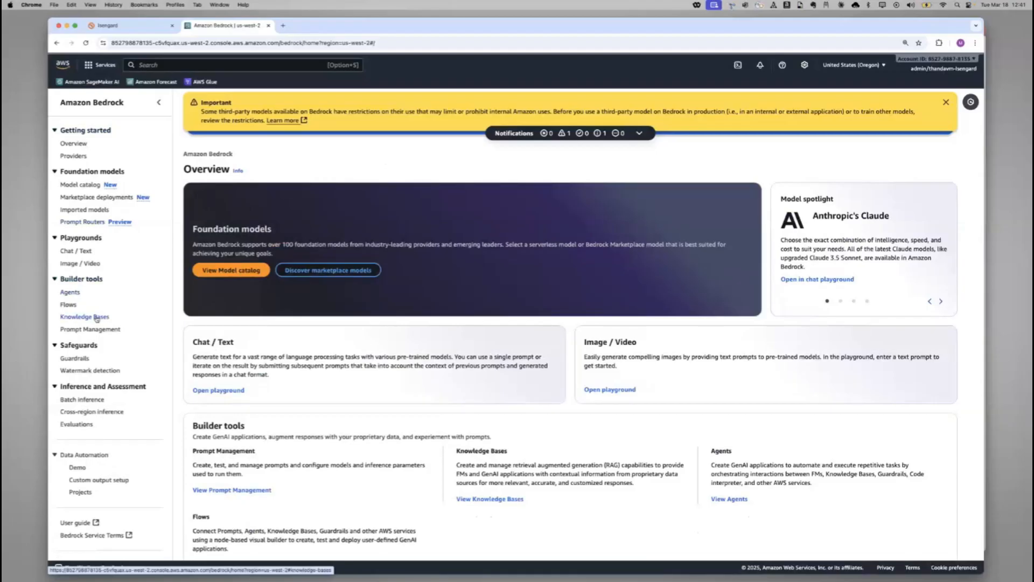
# Open the HRPolicies knowledge base and review its overview and S3 data source, dismissing the retrieval configuration hint
pyautogui.click(97, 318)
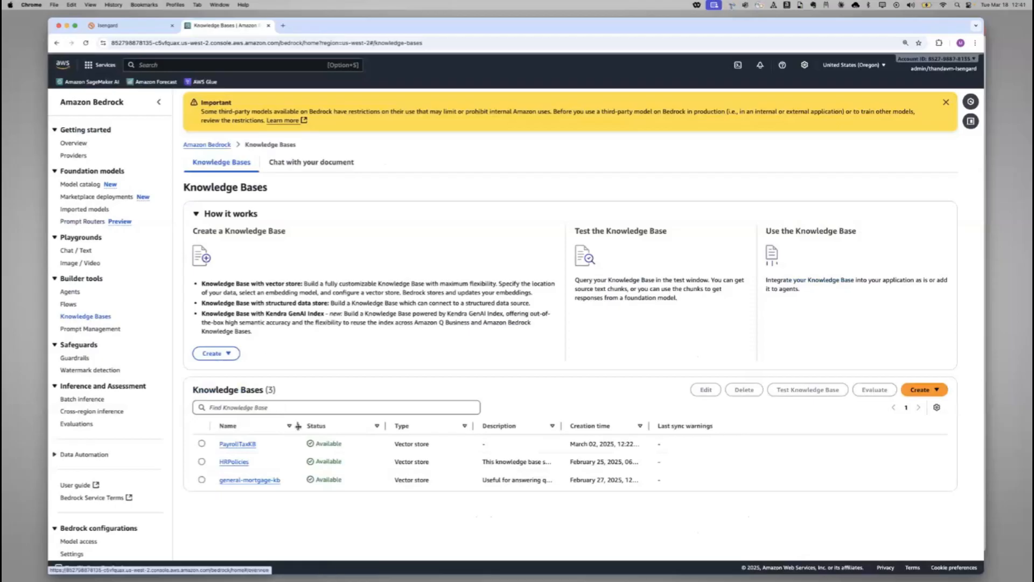
pyautogui.moveTo(298, 426); pyautogui.dragTo(355, 429)
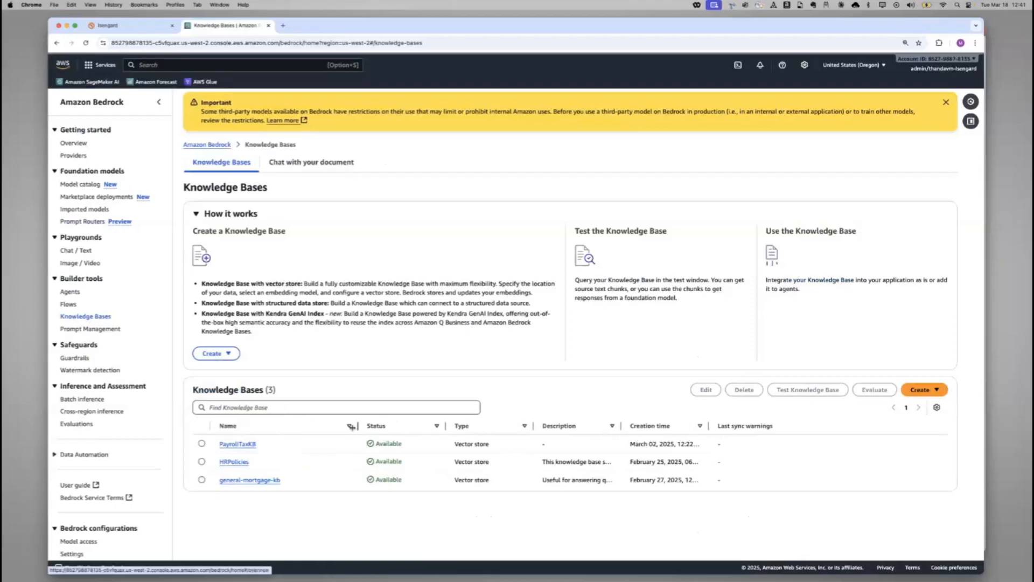
pyautogui.click(234, 462)
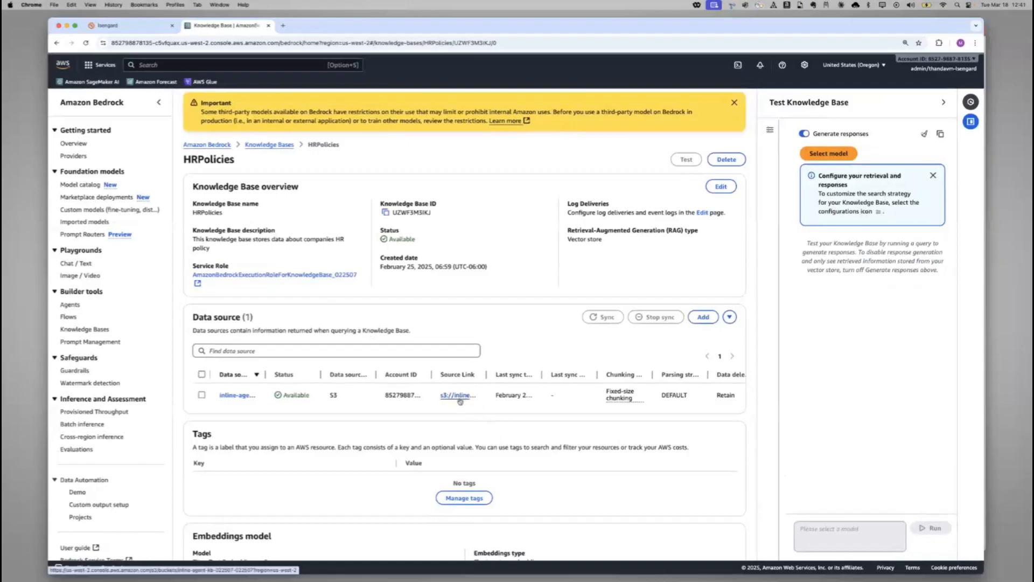
pyautogui.moveTo(487, 375)
pyautogui.mouseDown()
pyautogui.moveTo(565, 377)
pyautogui.moveTo(490, 378)
pyautogui.mouseUp()
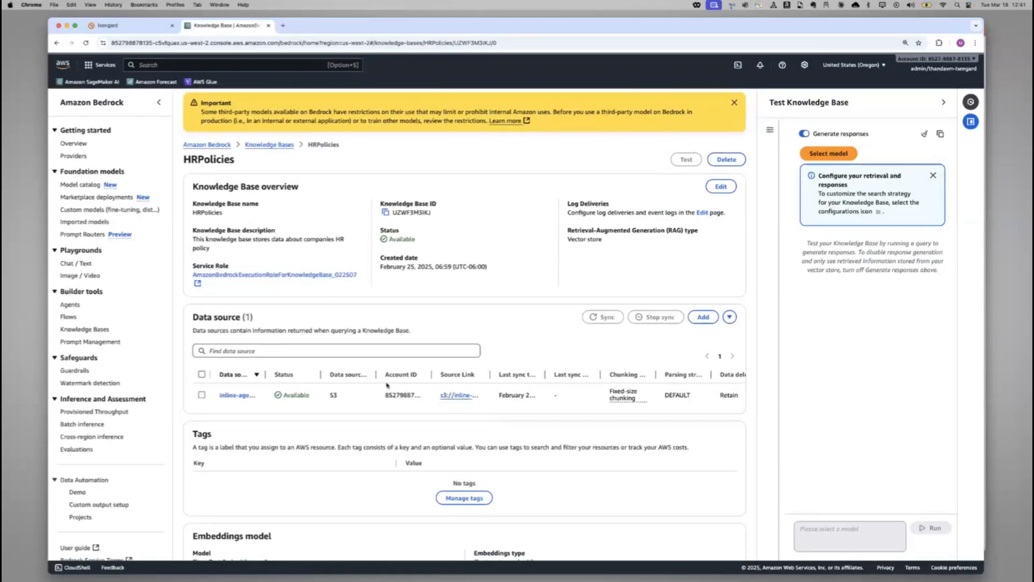
pyautogui.click(934, 176)
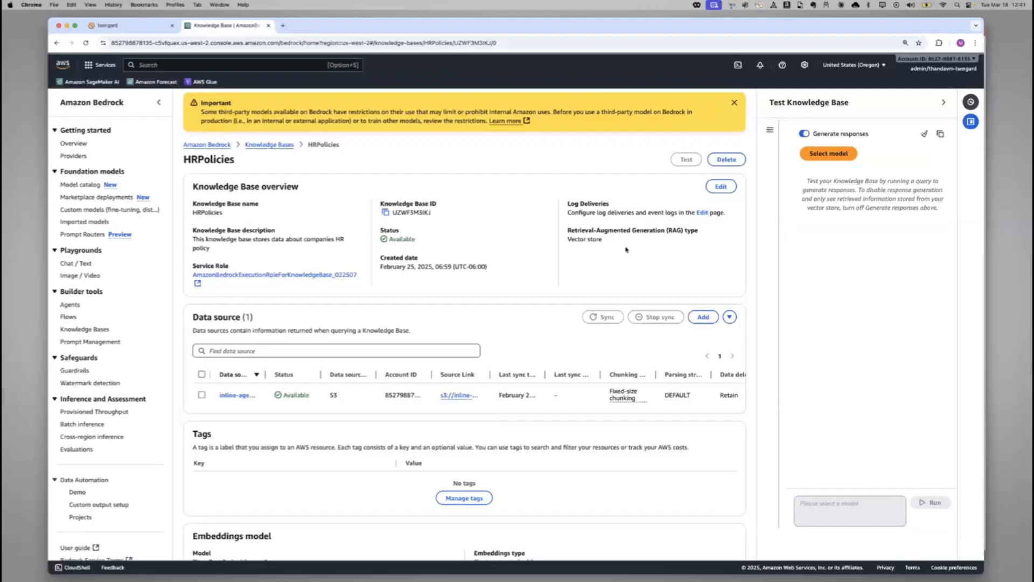
# Open the financialadvice guardrail, bring up its details for editing, and save and exit
pyautogui.click(76, 371)
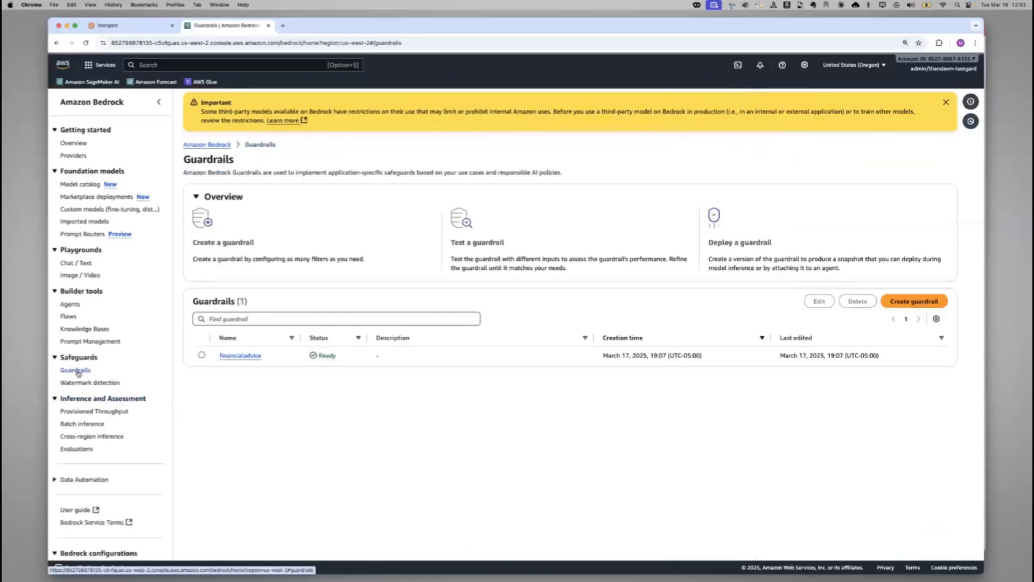
pyautogui.click(235, 357)
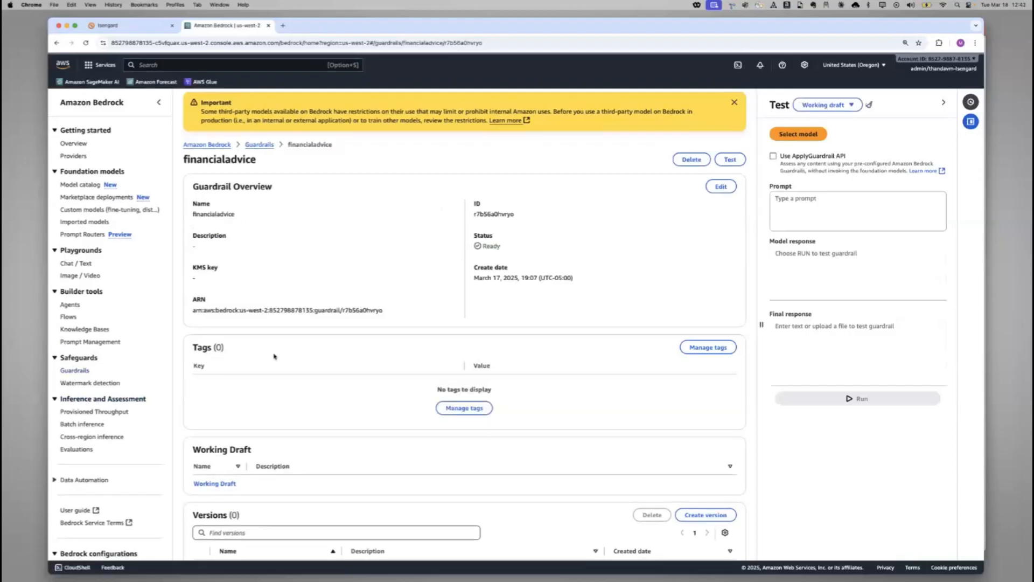
pyautogui.scroll(-3, 274, 356)
pyautogui.scroll(3, 274, 356)
pyautogui.click(722, 187)
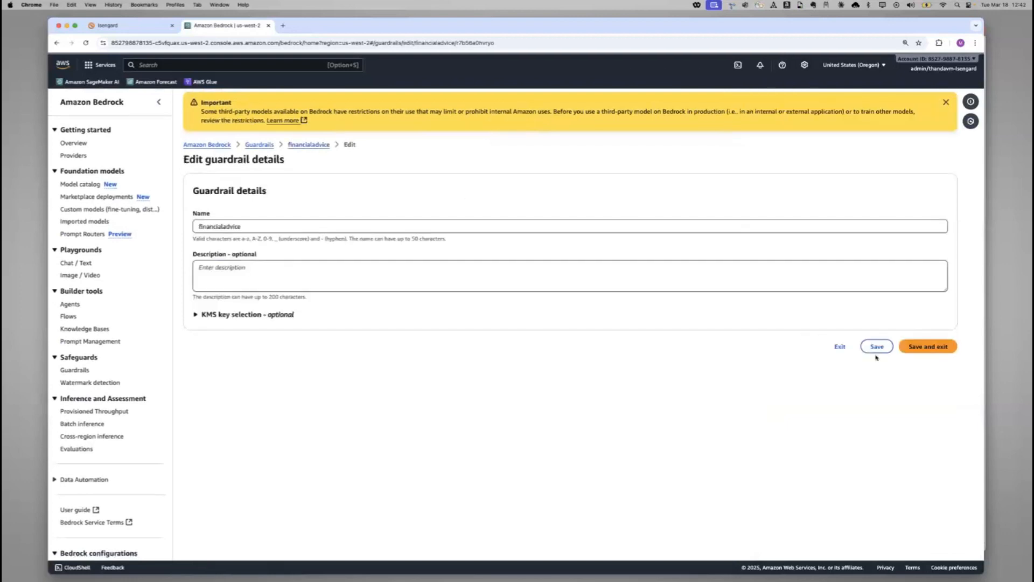
pyautogui.click(922, 348)
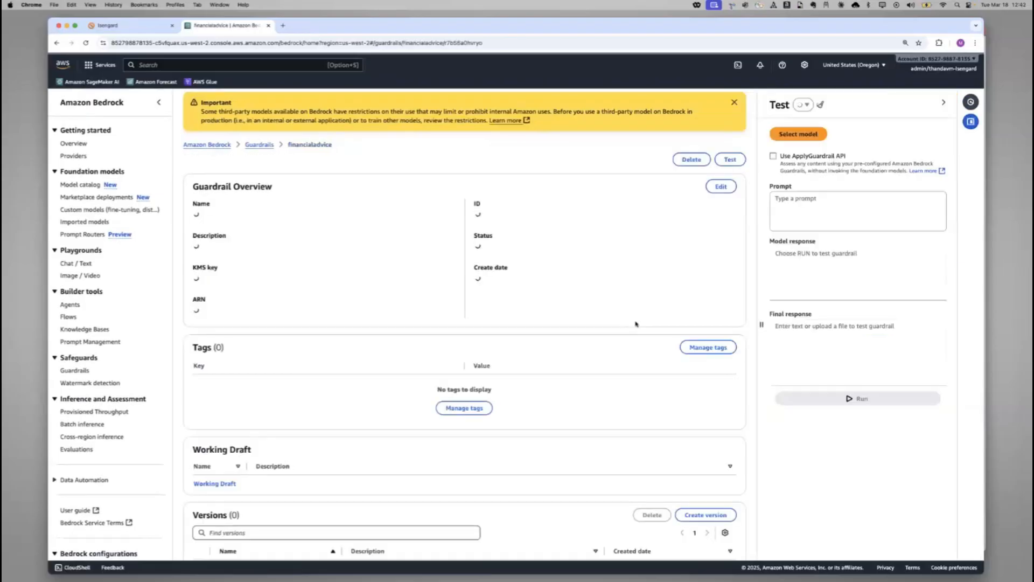
# Open the financialadvice guardrail's working draft and examine its harmful-category content filters, from hate to misconduct
pyautogui.scroll(-2, 634, 316)
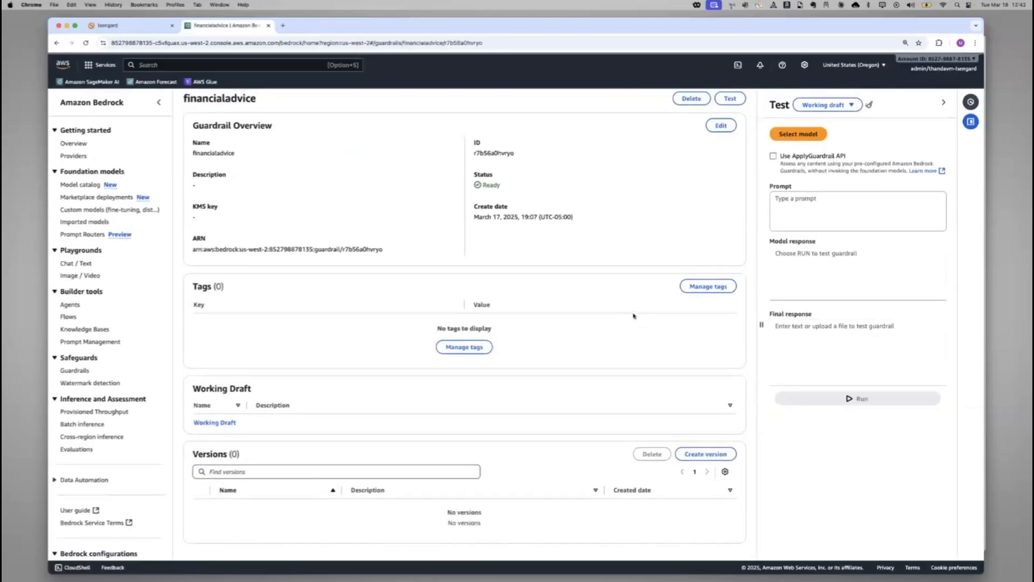
pyautogui.click(228, 424)
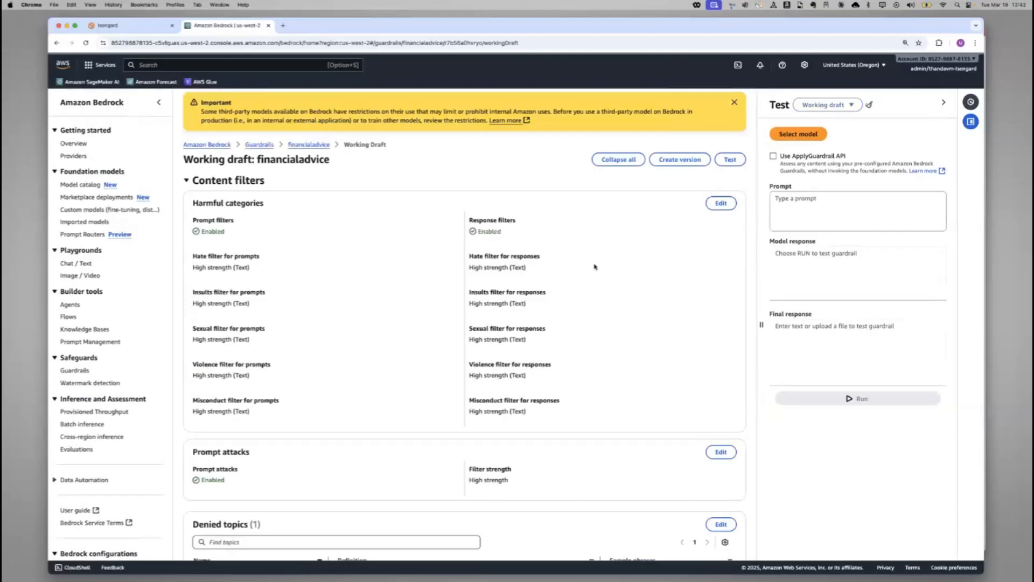
pyautogui.scroll(-3, 595, 266)
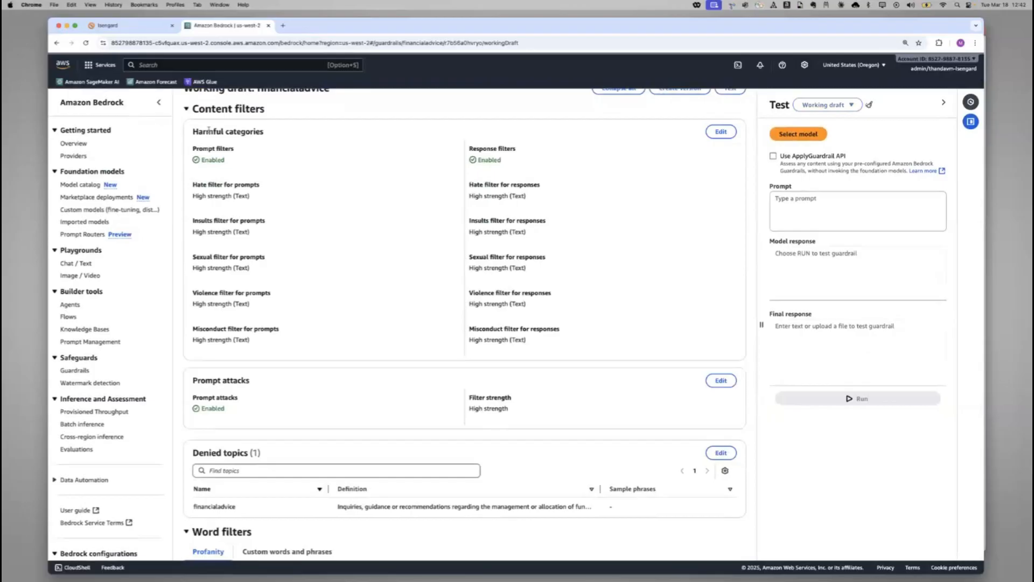
pyautogui.moveTo(209, 130); pyautogui.dragTo(268, 133)
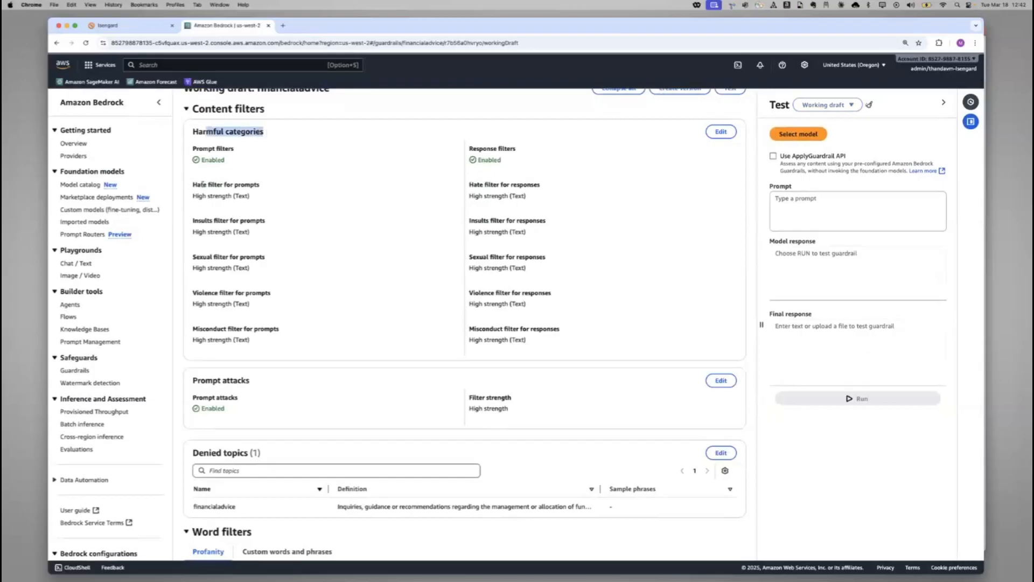
pyautogui.moveTo(203, 185); pyautogui.dragTo(263, 189)
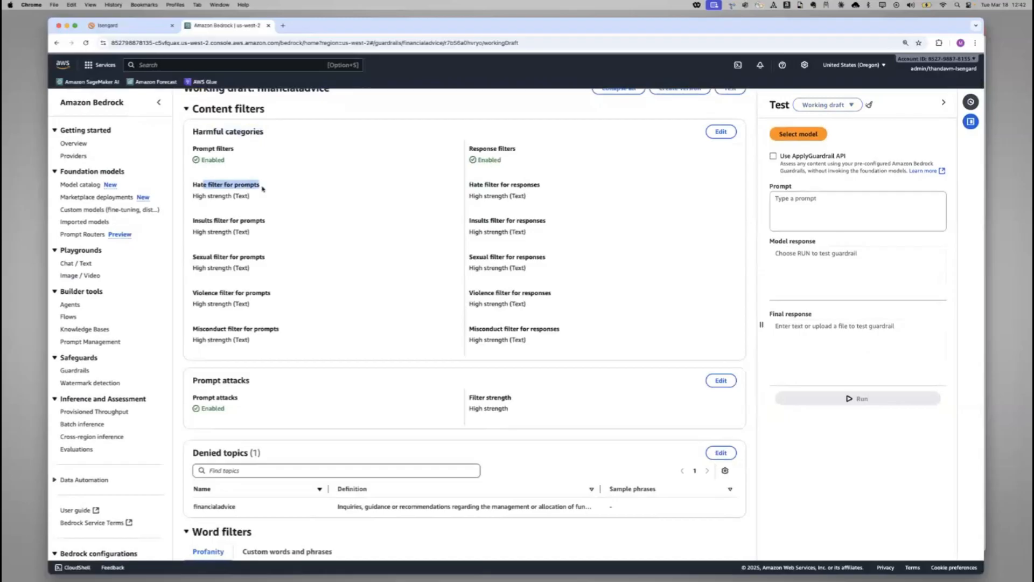
pyautogui.click(264, 187)
pyautogui.moveTo(203, 328); pyautogui.dragTo(288, 337)
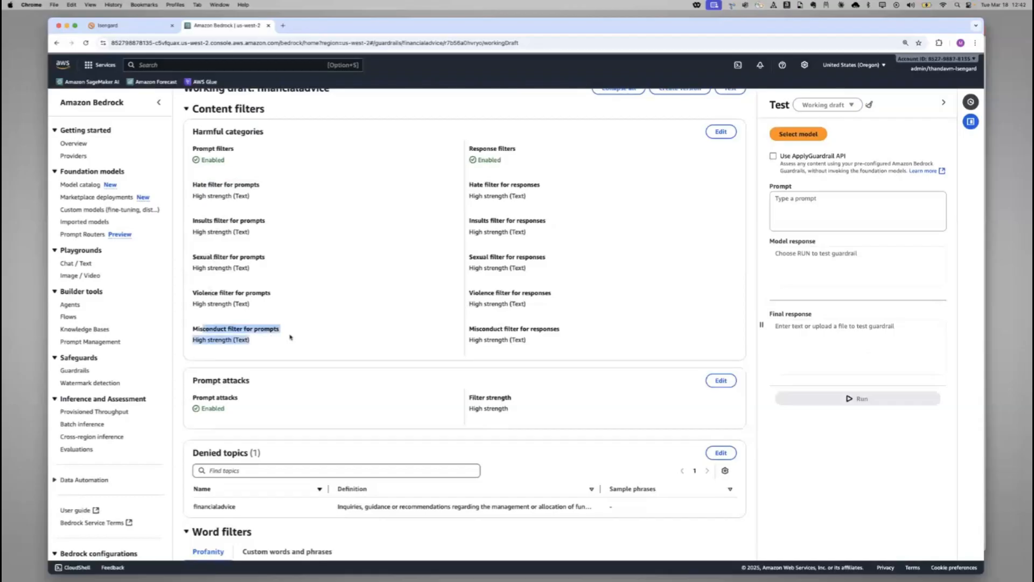
# Review the definition of the financialadvice denied topic in its edit dialog, cancel the dialog and return to the guardrails list
pyautogui.scroll(-4, 290, 337)
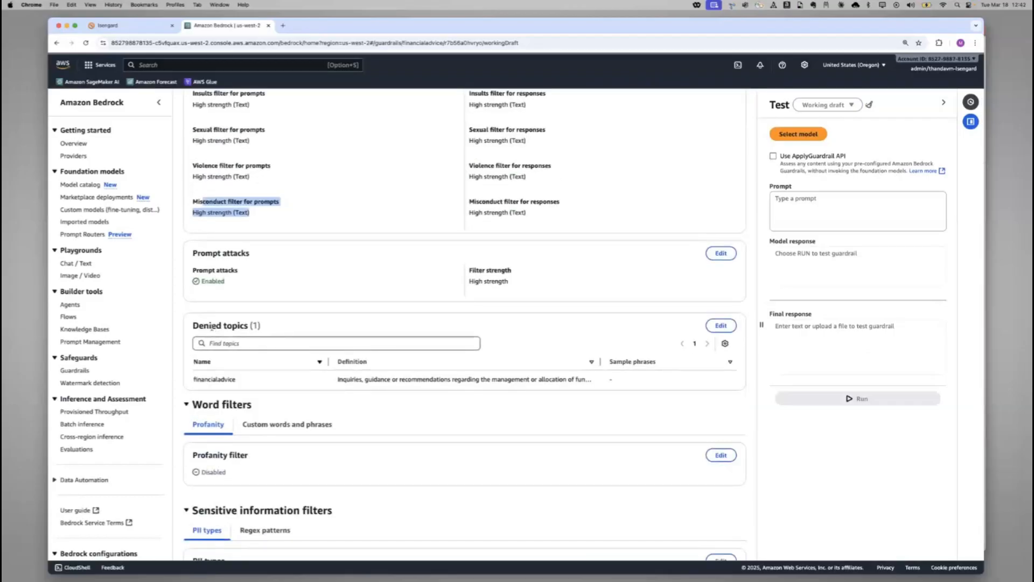
pyautogui.moveTo(211, 326); pyautogui.dragTo(262, 329)
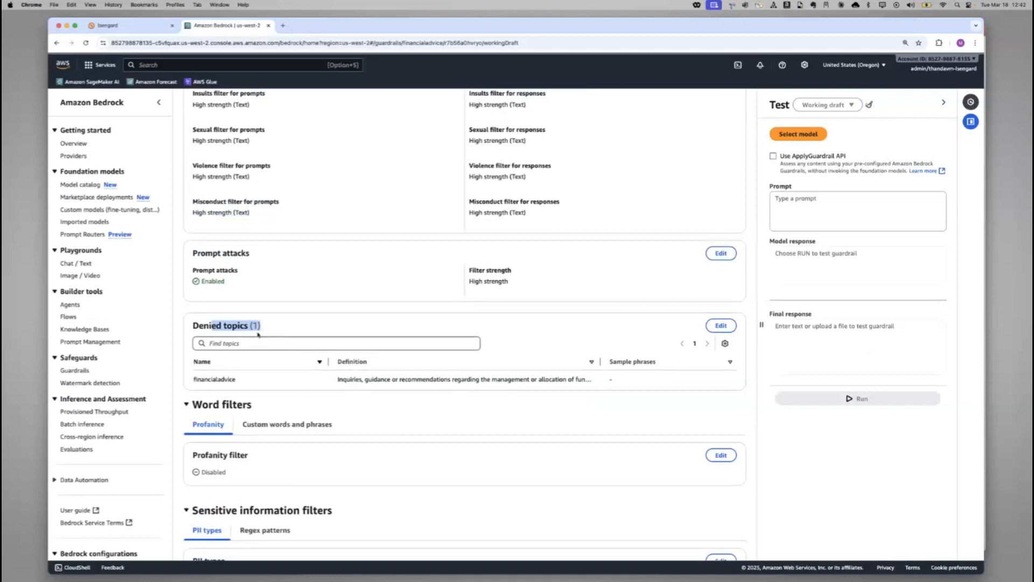
pyautogui.moveTo(211, 378); pyautogui.dragTo(253, 382)
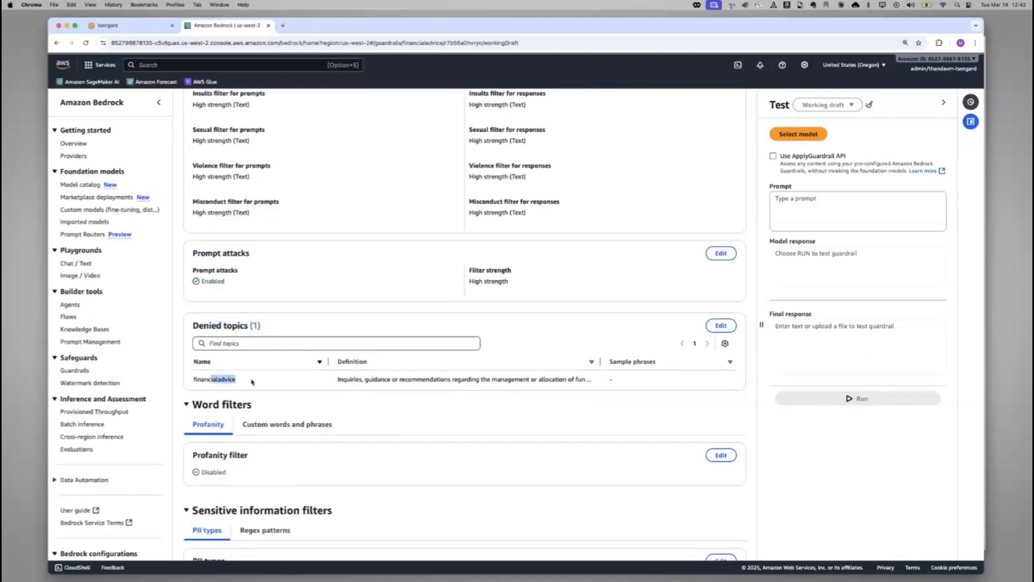
pyautogui.click(715, 330)
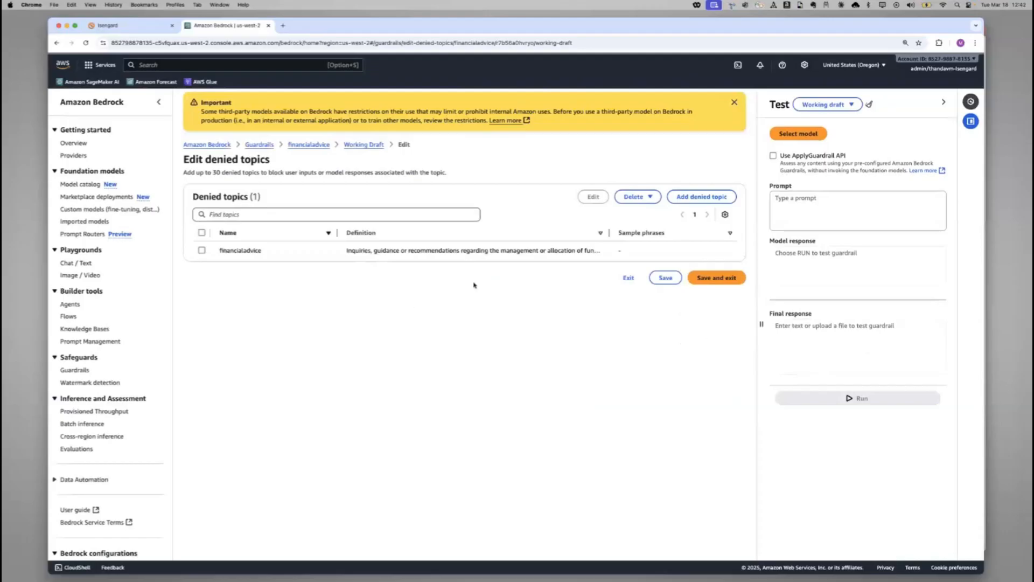
pyautogui.click(201, 251)
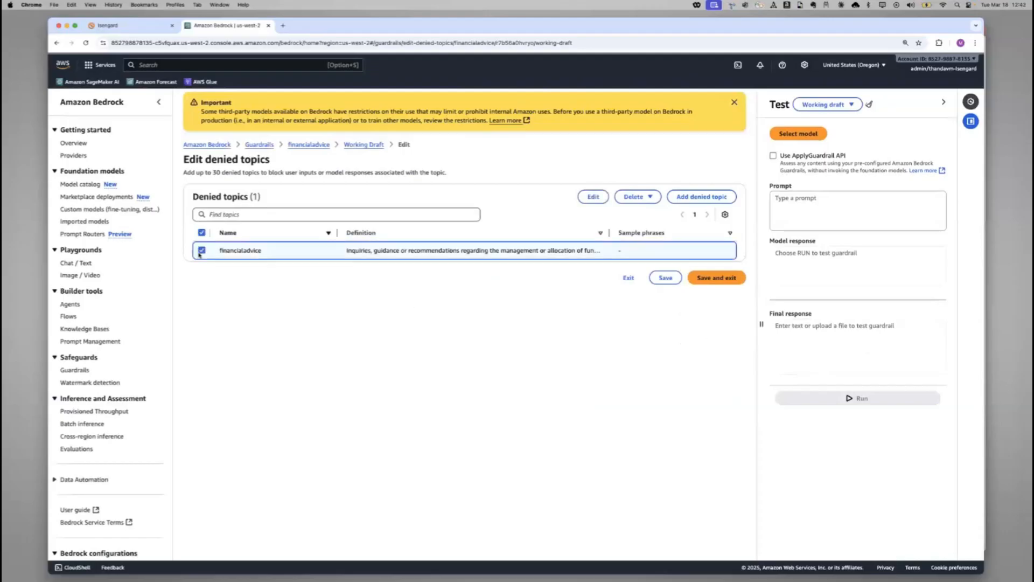
pyautogui.click(593, 198)
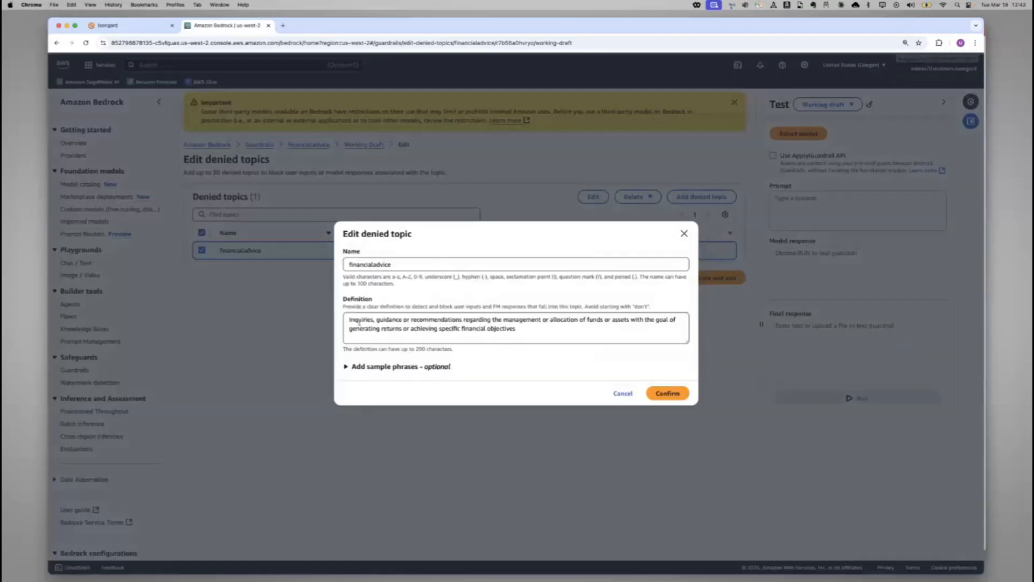
pyautogui.moveTo(353, 320); pyautogui.dragTo(429, 322)
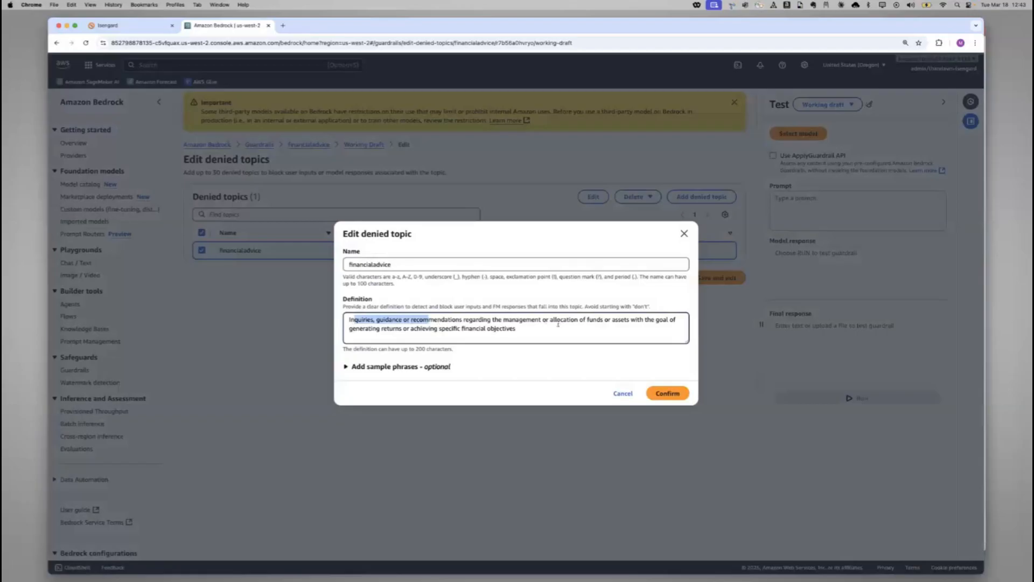
pyautogui.moveTo(558, 320); pyautogui.dragTo(695, 330)
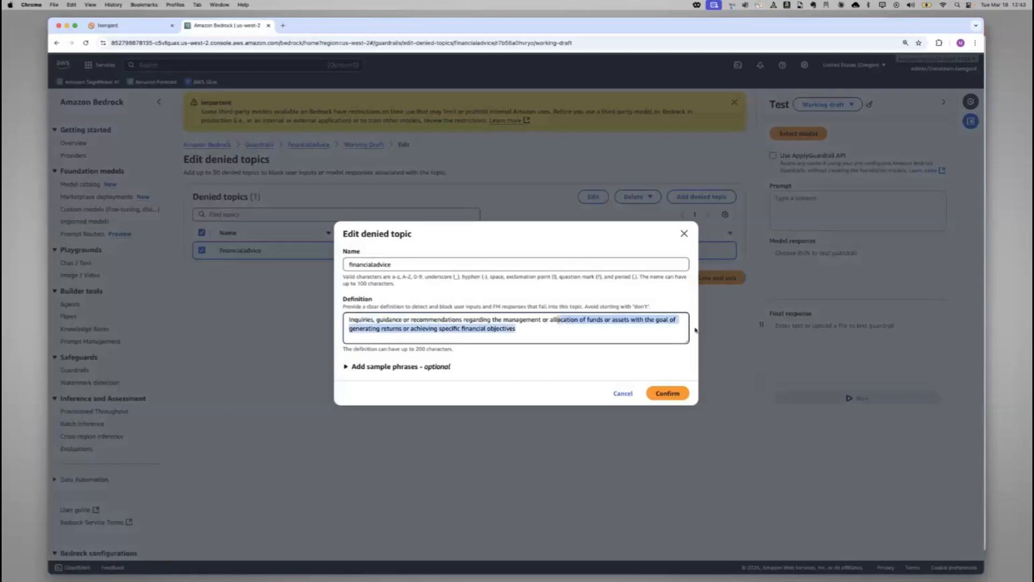
pyautogui.click(480, 331)
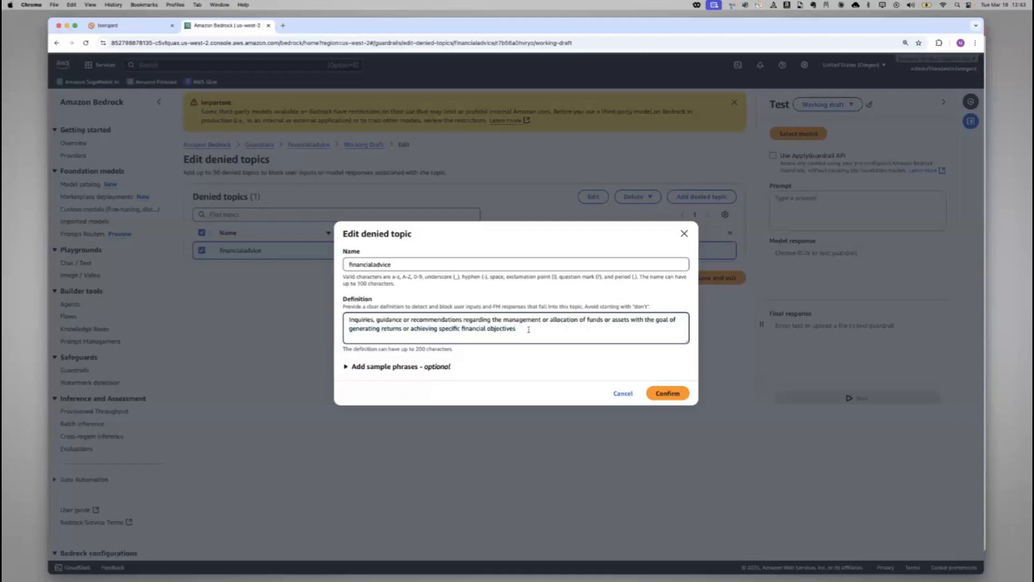
pyautogui.click(621, 393)
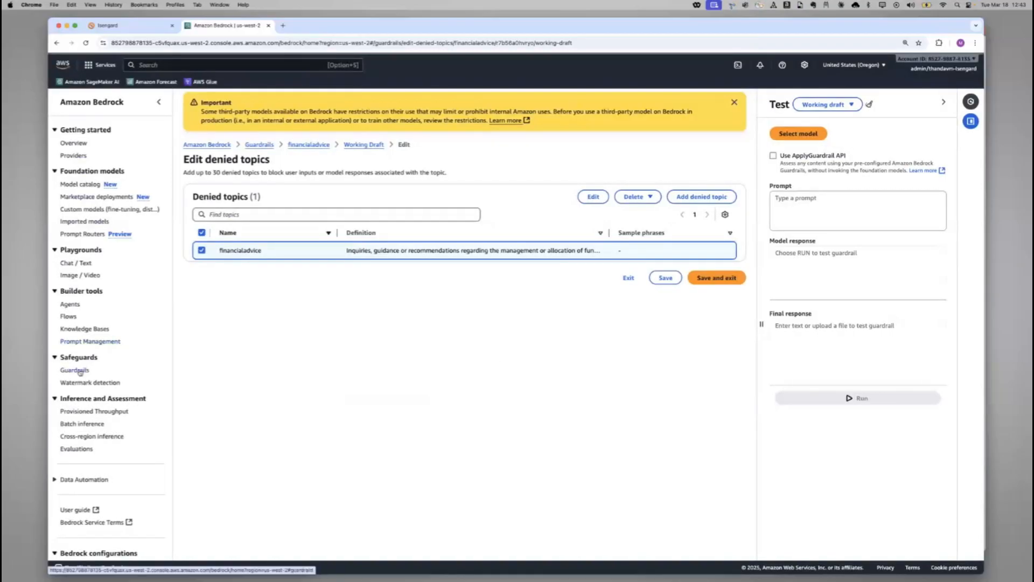
pyautogui.click(96, 371)
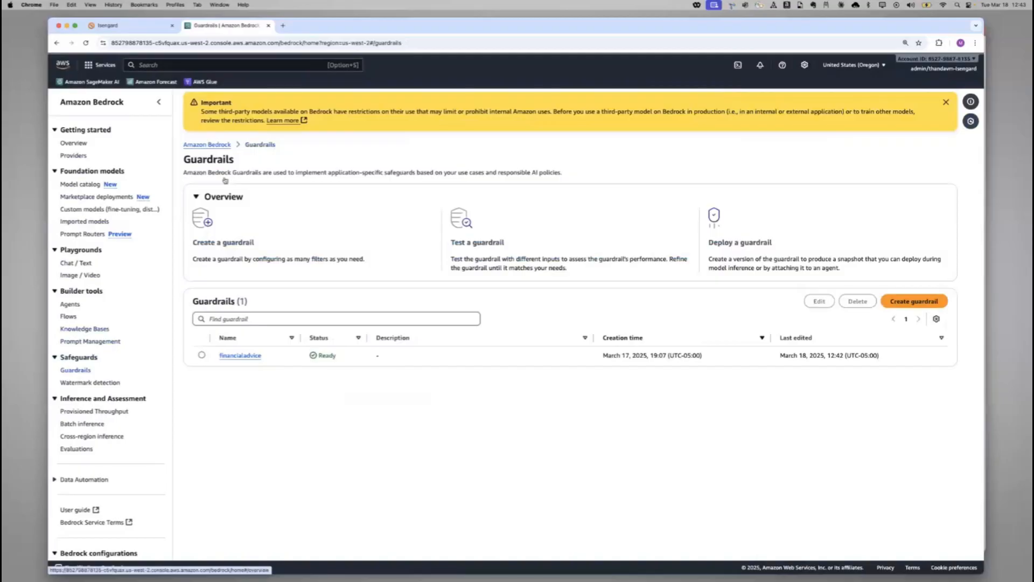
# Search the AWS console for "lambda" and open the Lambda service in a new browser tab
pyautogui.click(226, 65)
pyautogui.write('lambda')
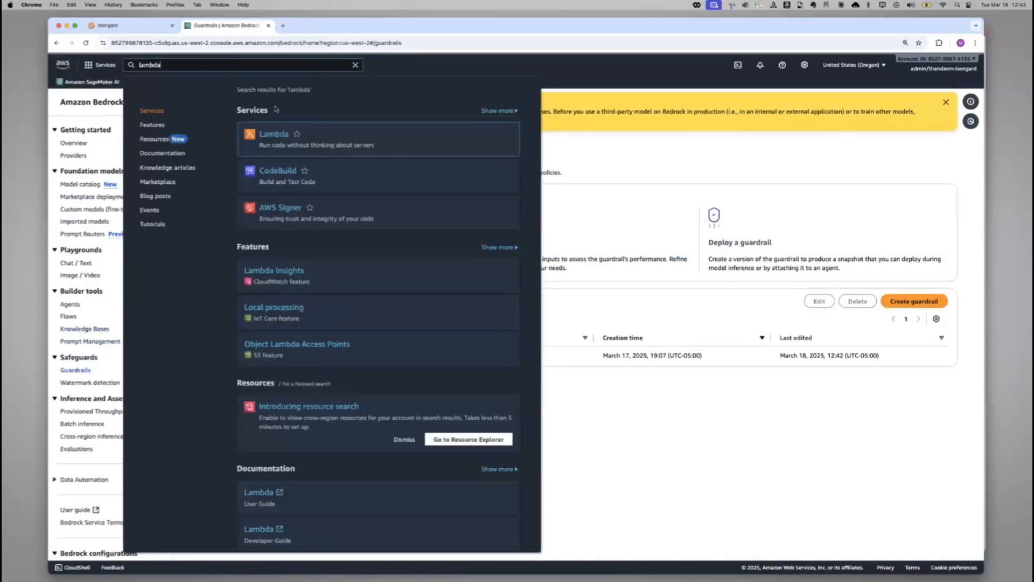
pyautogui.rightClick(280, 136)
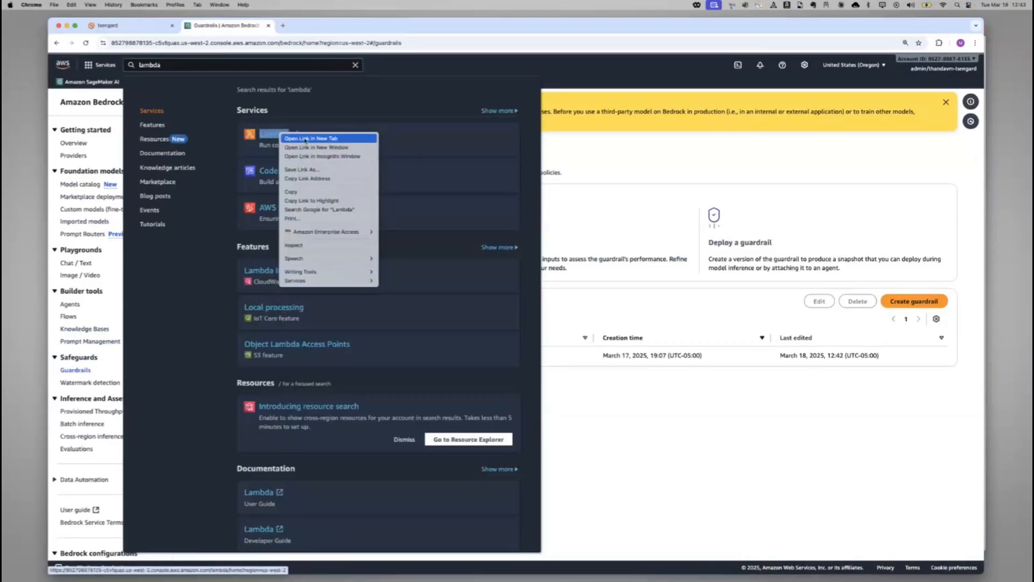
pyautogui.click(305, 139)
pyautogui.click(311, 27)
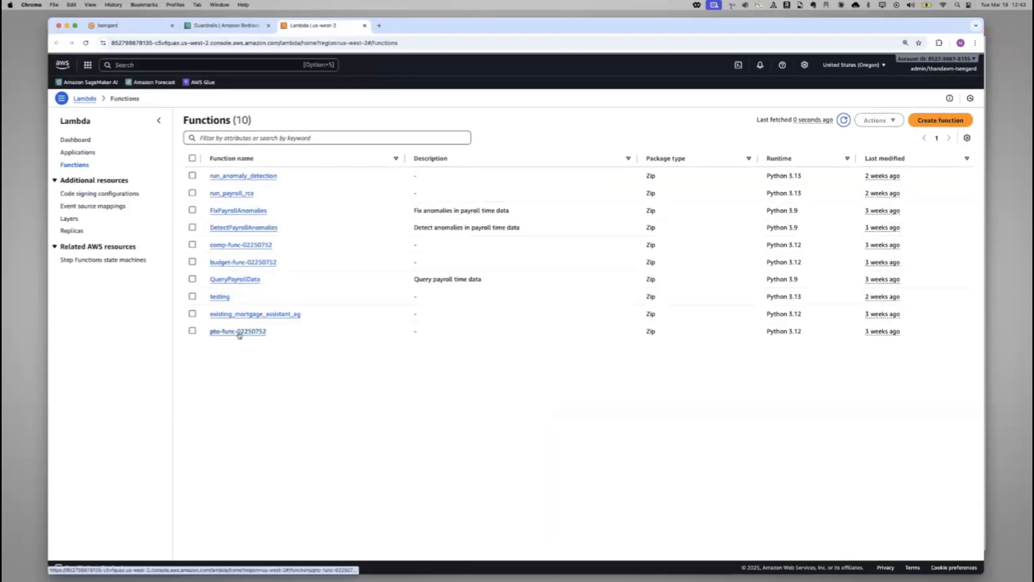
# Open the pto-func-02250752 function and examine the source code in lambda_function.py
pyautogui.click(240, 332)
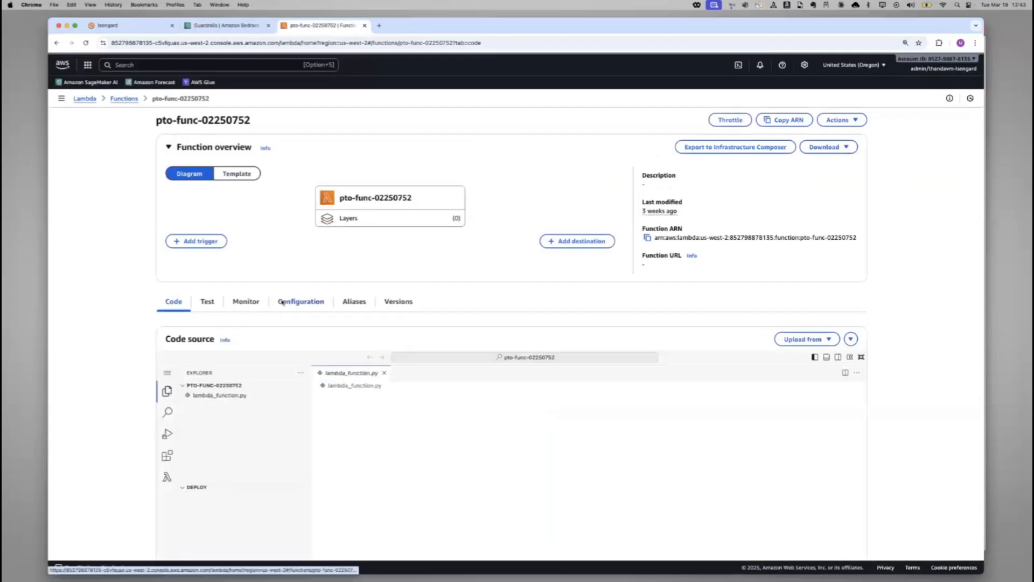
pyautogui.scroll(-3, 282, 303)
pyautogui.scroll(-3, 282, 303)
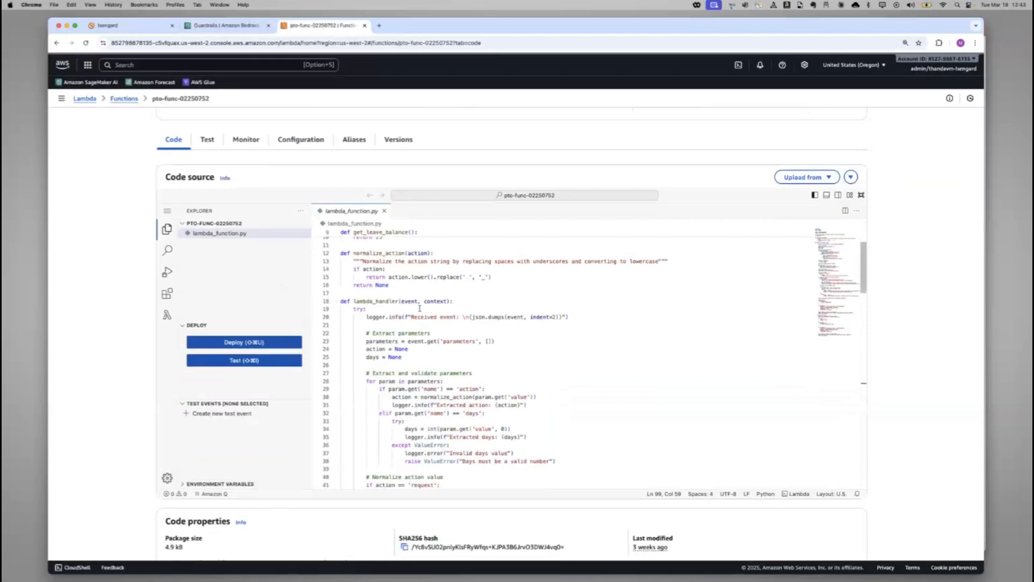
pyautogui.scroll(-5, 420, 308)
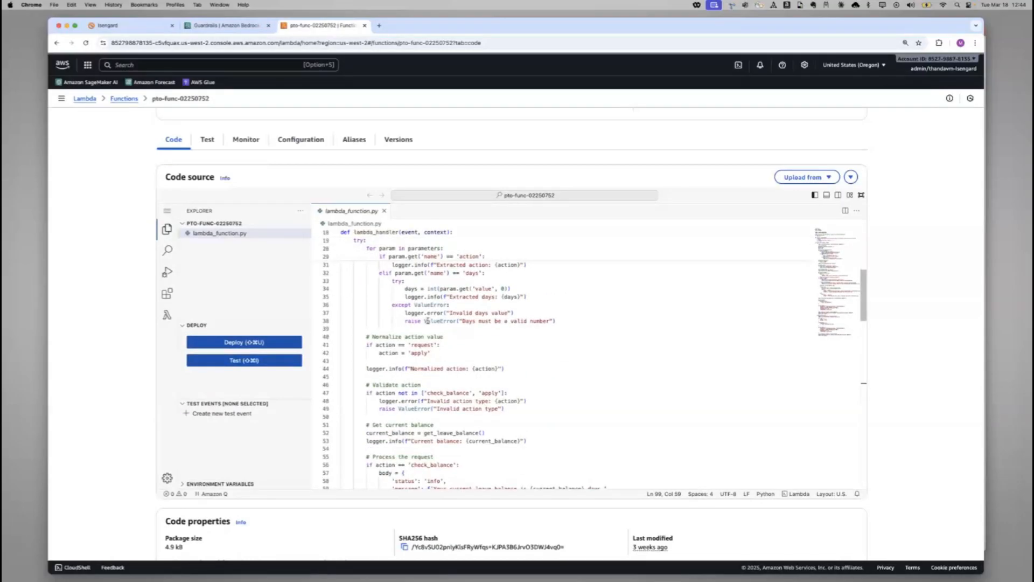
pyautogui.scroll(8, 427, 320)
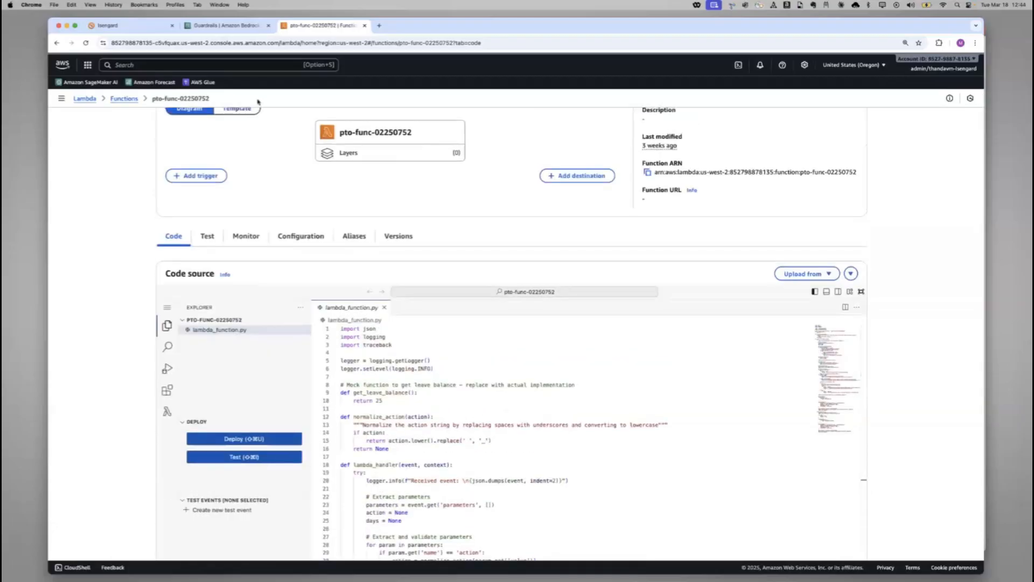
# Close the Lambda browser tab and open the list of Bedrock agents
pyautogui.click(364, 26)
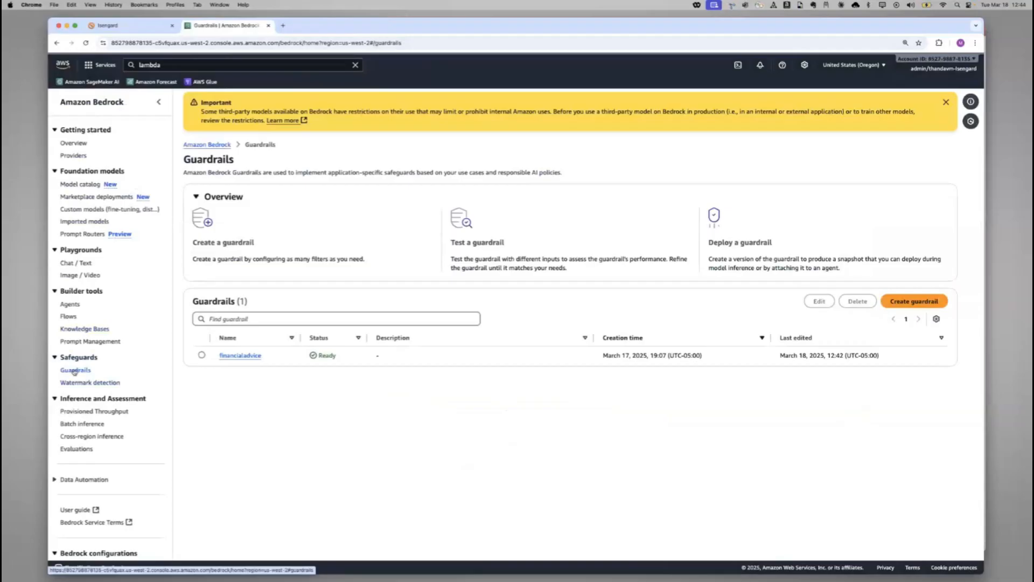
pyautogui.click(70, 304)
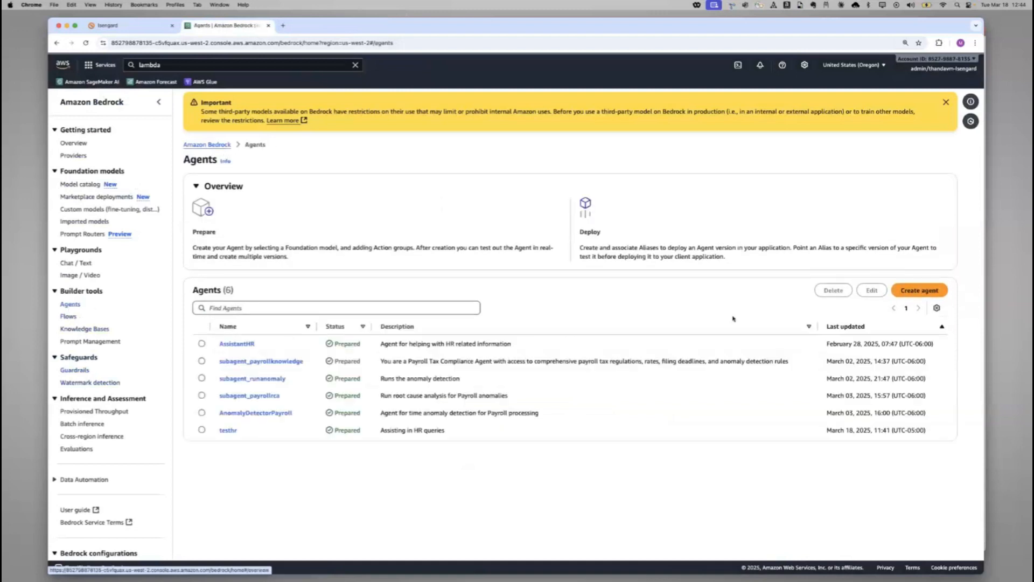
# Start creating a new Bedrock agent and name it HRAgent
pyautogui.click(910, 291)
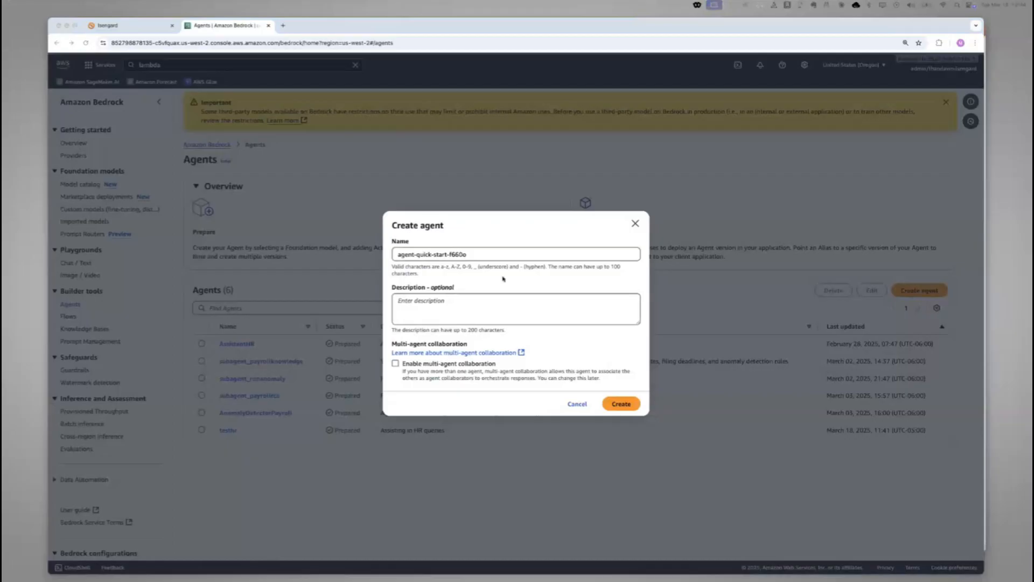
pyautogui.click(497, 256)
pyautogui.tripleClick(496, 254)
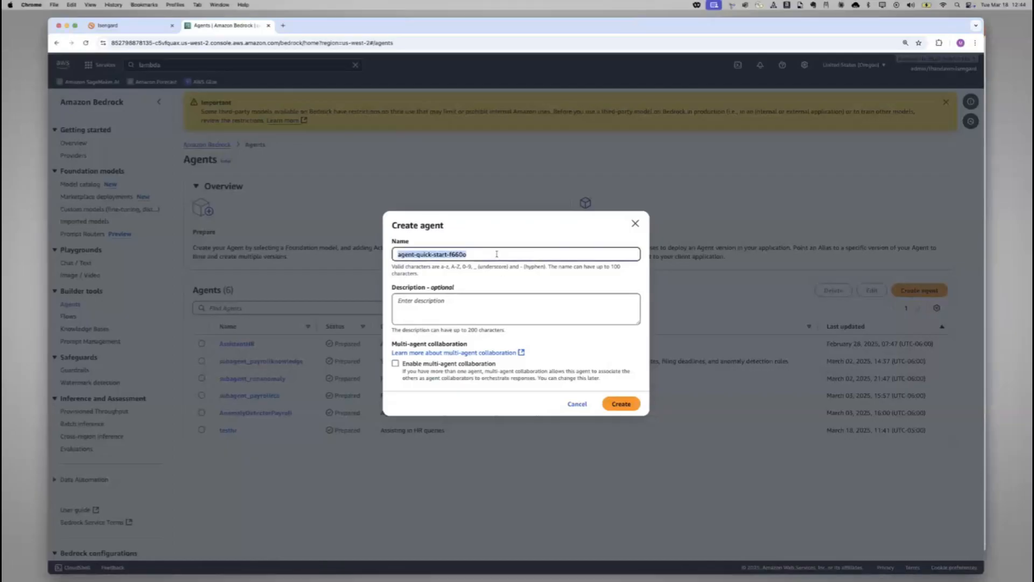
pyautogui.write('HRAgent')
# Enter "Agent to assist with HR related information" as the agent description and create the agent
pyautogui.click(509, 311)
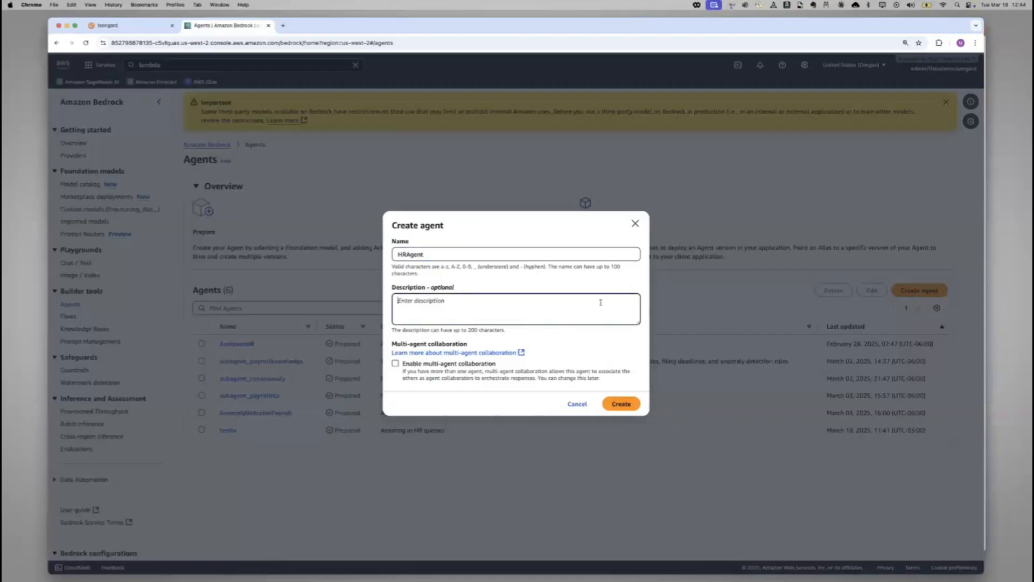
pyautogui.write('Agent to assist with HR related information')
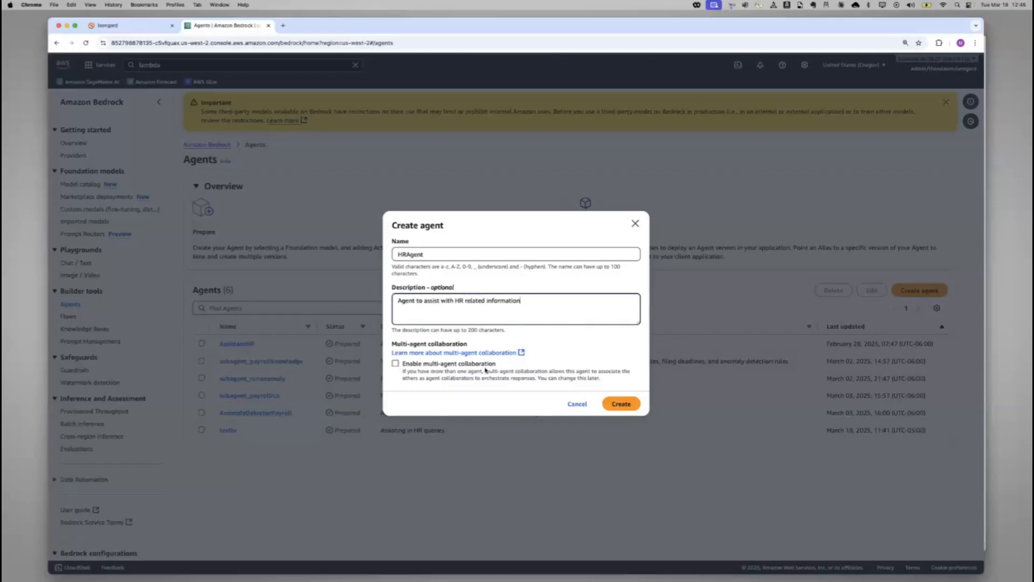
pyautogui.click(623, 405)
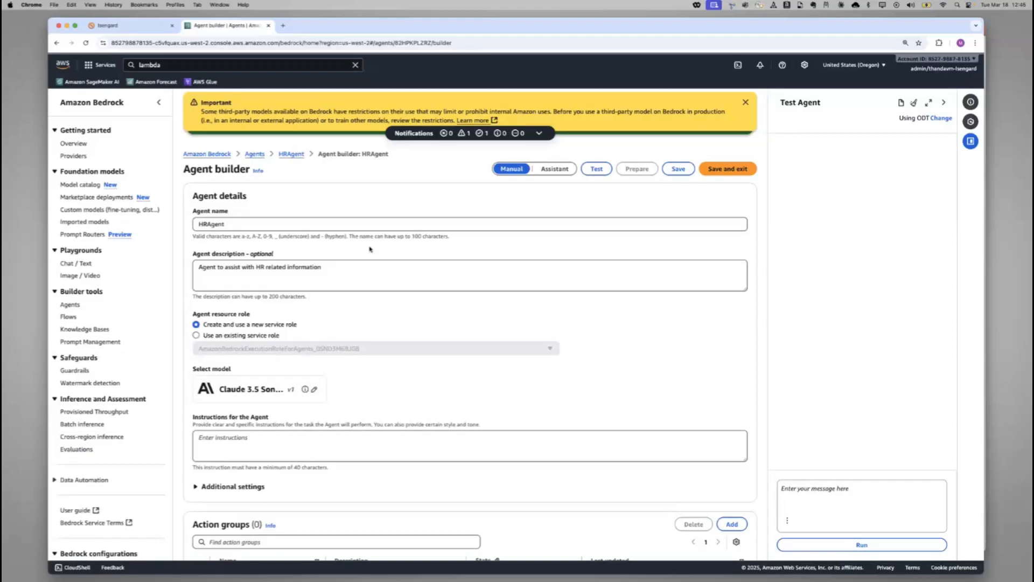
# Set the agent's model to Anthropic Claude 3.5 Sonnet v1 with On-demand inference
pyautogui.scroll(-3, 370, 249)
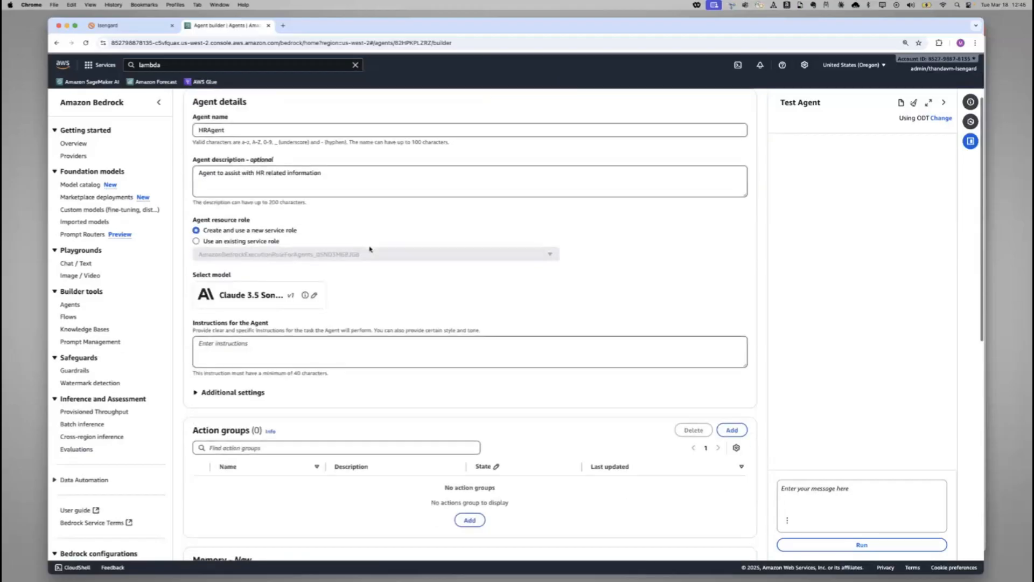
pyautogui.moveTo(213, 266); pyautogui.dragTo(231, 267)
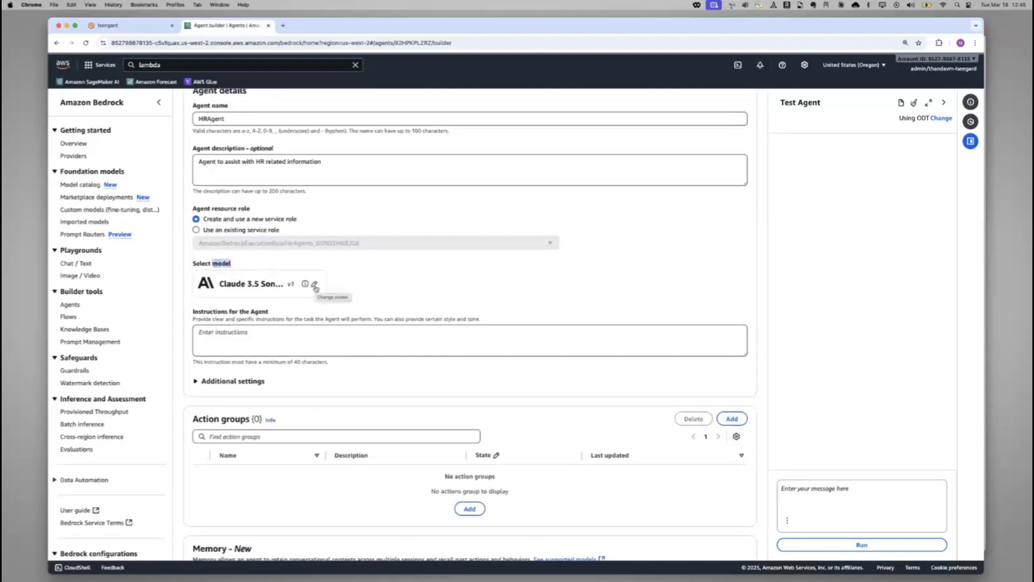
pyautogui.click(315, 285)
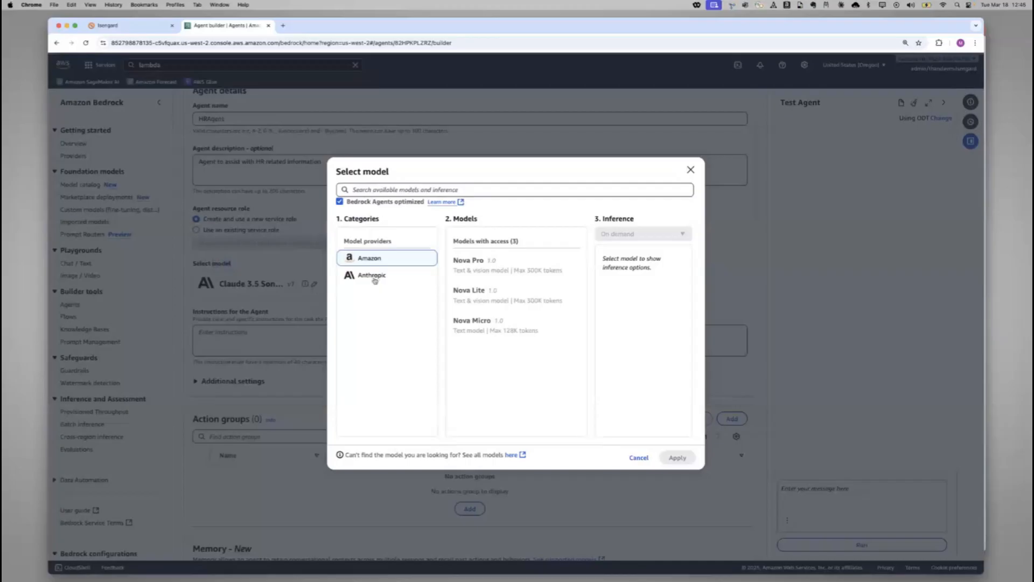
pyautogui.click(377, 277)
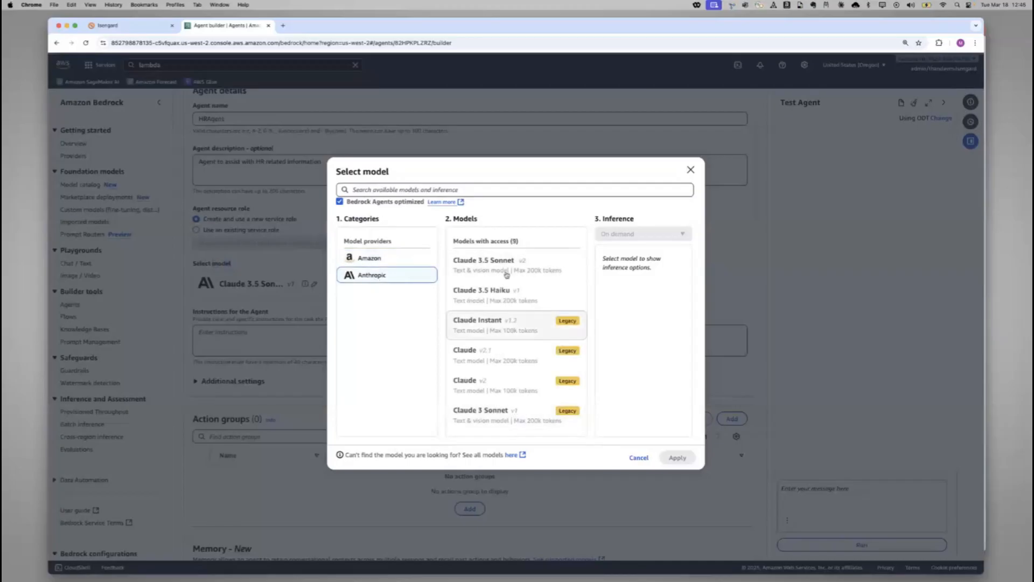
pyautogui.scroll(-3, 515, 335)
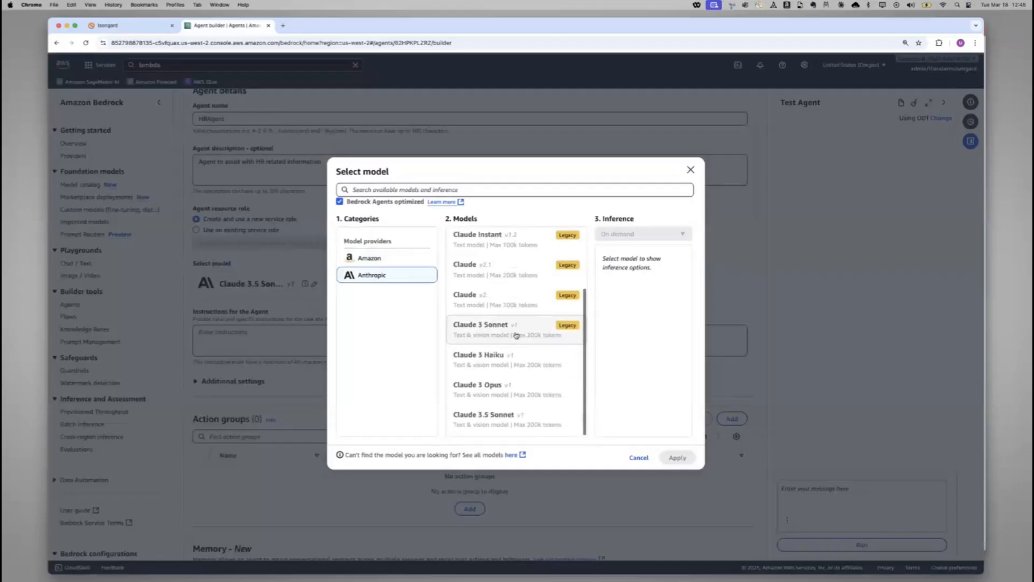
pyautogui.click(520, 420)
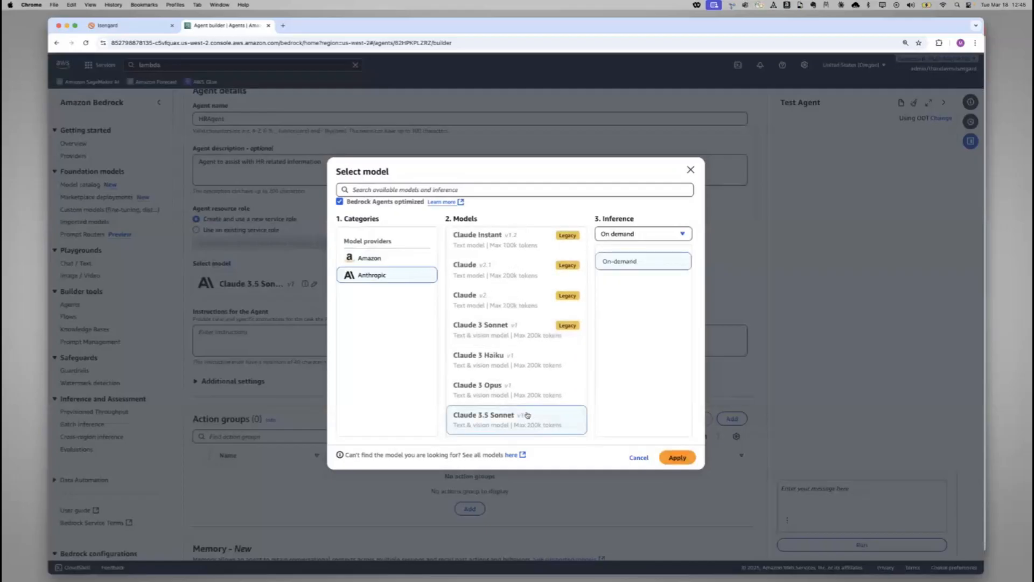
pyautogui.click(678, 457)
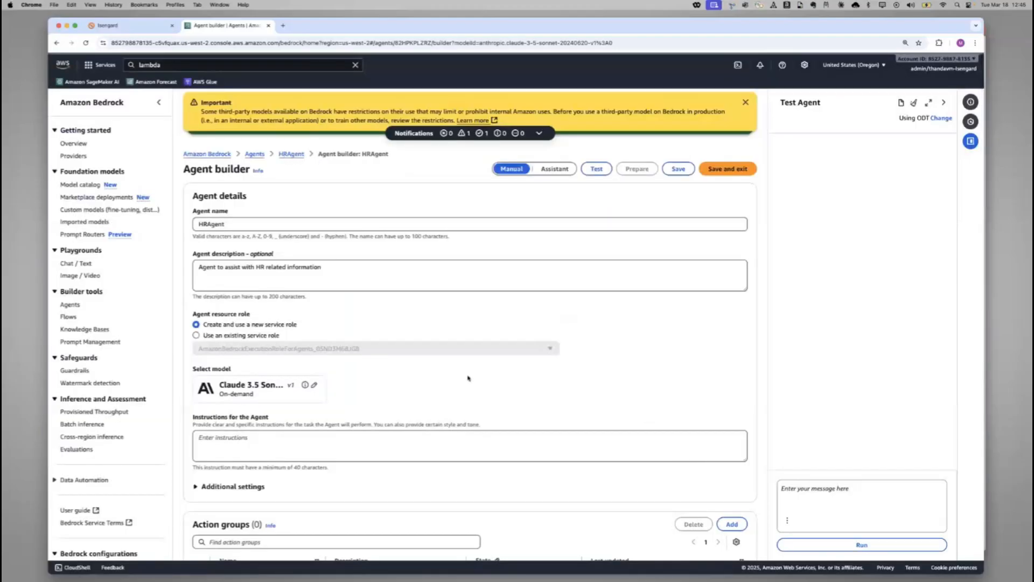
# Paste the copied Octank Inc employee assistant instructions into the agent's instructions and enlarge the field to review the full text
pyautogui.click(320, 448)
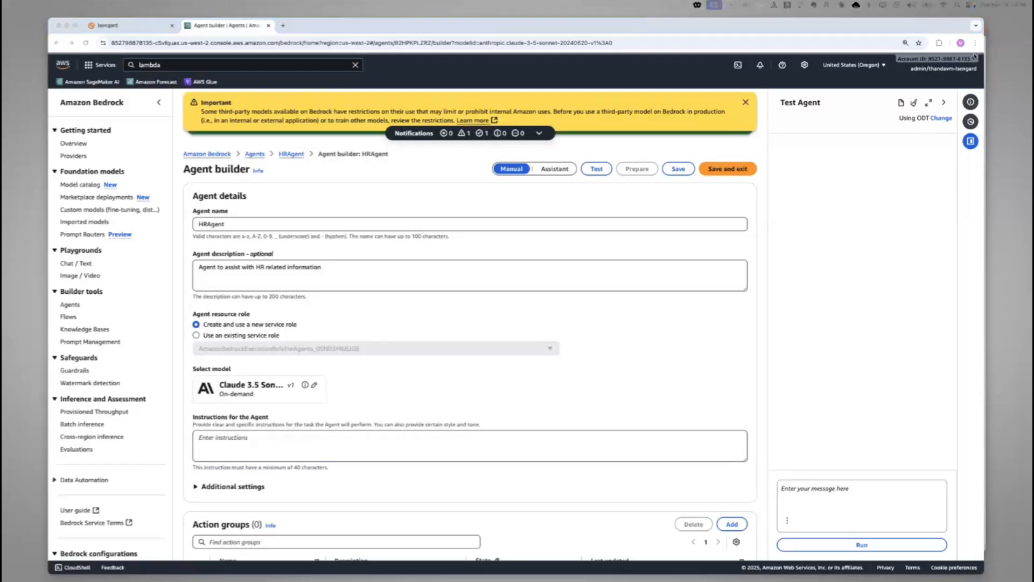
pyautogui.click(274, 446)
pyautogui.press('super+v')
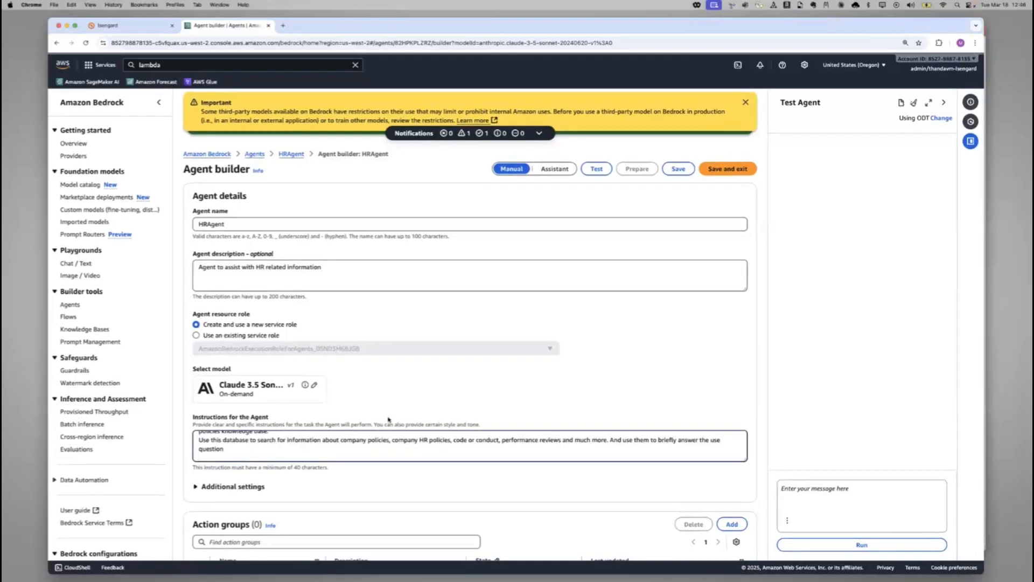
pyautogui.moveTo(746, 460); pyautogui.dragTo(766, 570)
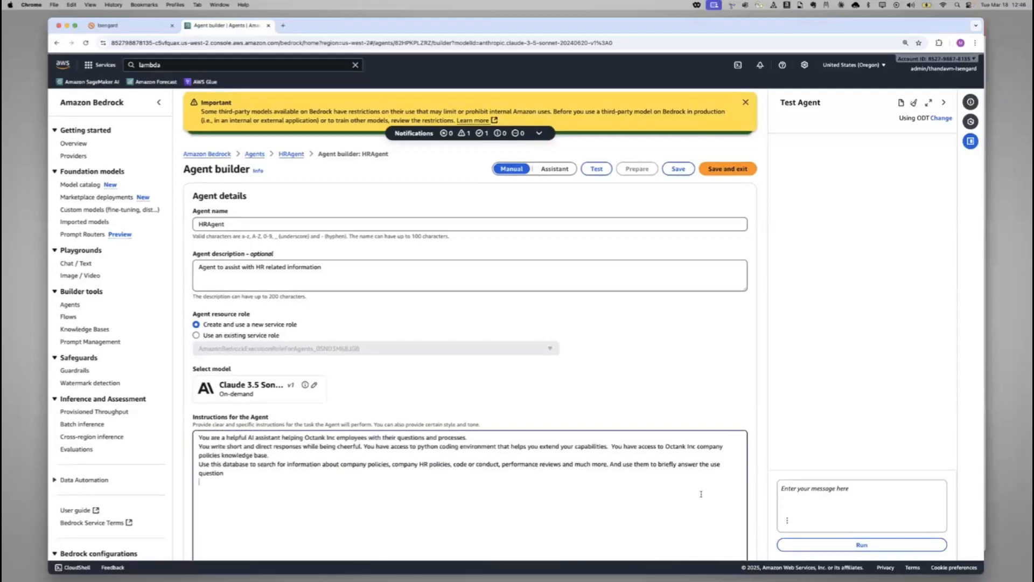
pyautogui.scroll(-3, 571, 366)
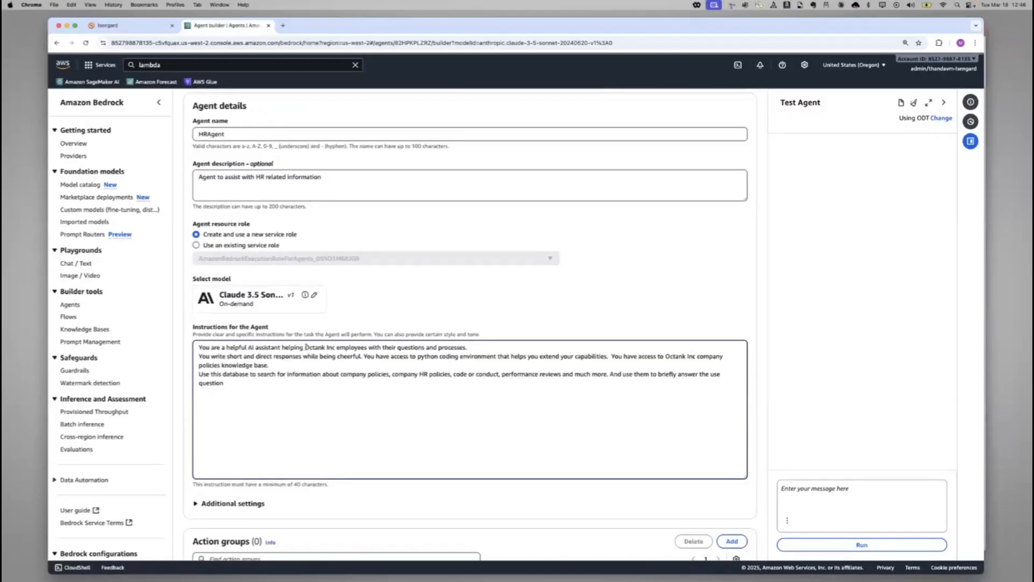
pyautogui.moveTo(305, 348); pyautogui.dragTo(335, 348)
pyautogui.moveTo(441, 357); pyautogui.dragTo(495, 357)
pyautogui.moveTo(232, 374); pyautogui.dragTo(489, 383)
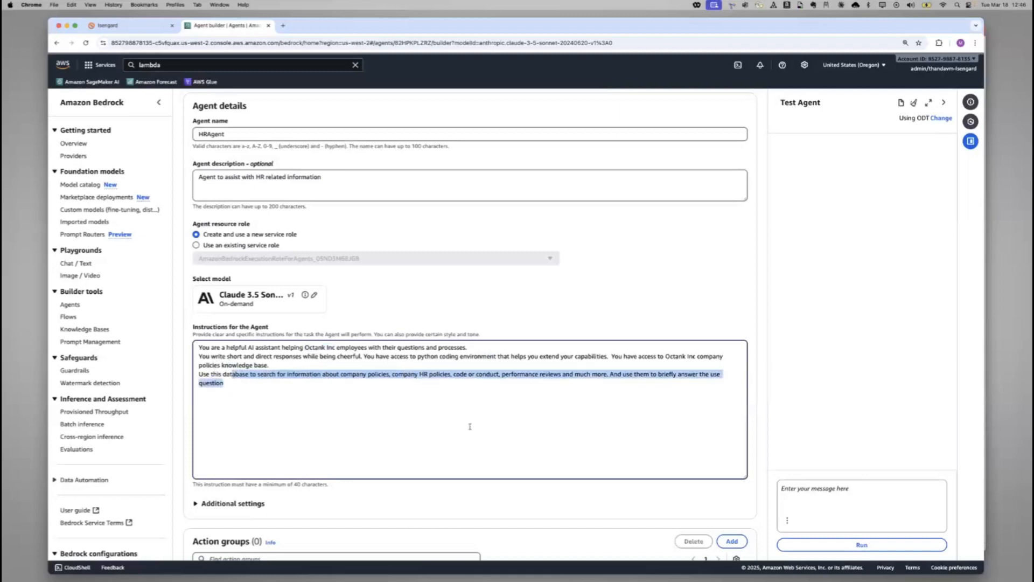
pyautogui.scroll(-3, 463, 433)
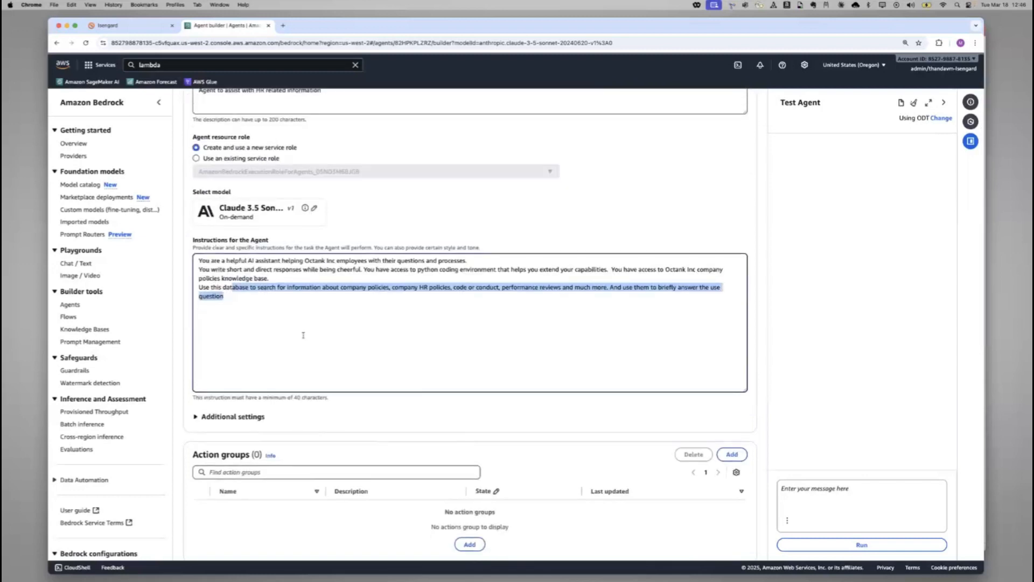
pyautogui.moveTo(429, 269); pyautogui.dragTo(494, 269)
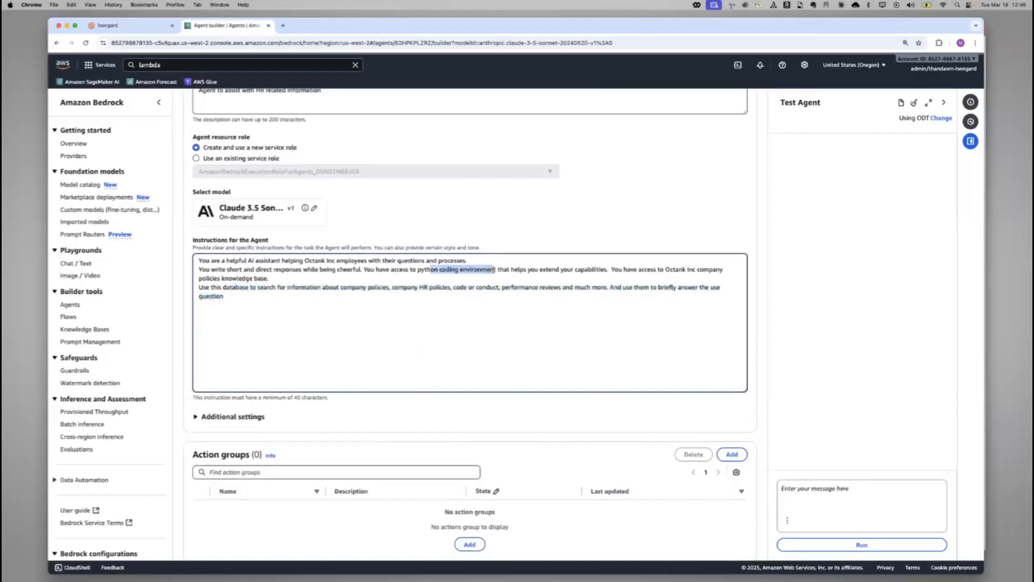
# Enable the code interpreter in the agent's additional settings and save the agent
pyautogui.click(204, 417)
pyautogui.scroll(-1, 290, 420)
pyautogui.scroll(-2, 290, 420)
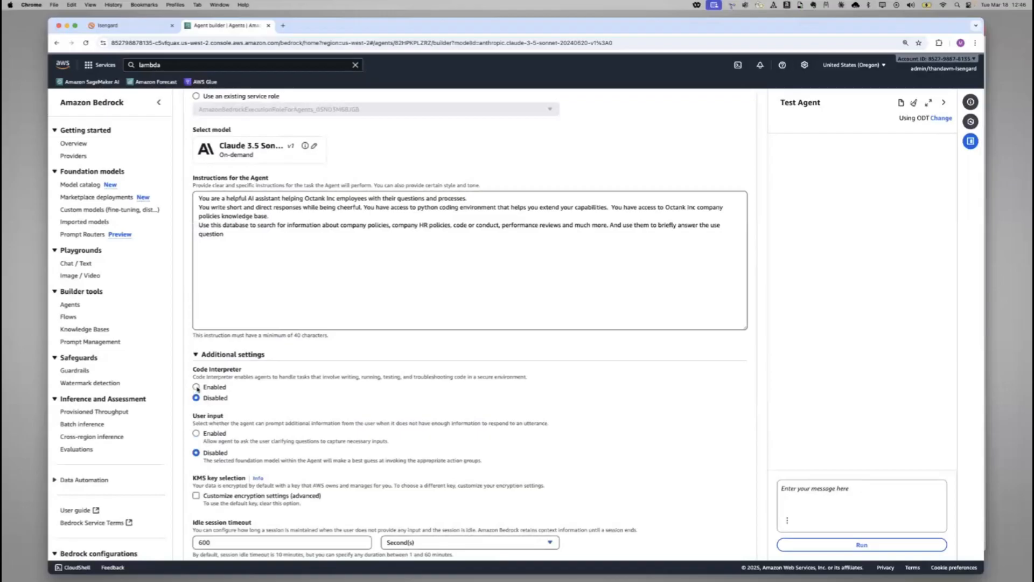
pyautogui.click(197, 388)
pyautogui.scroll(-3, 244, 445)
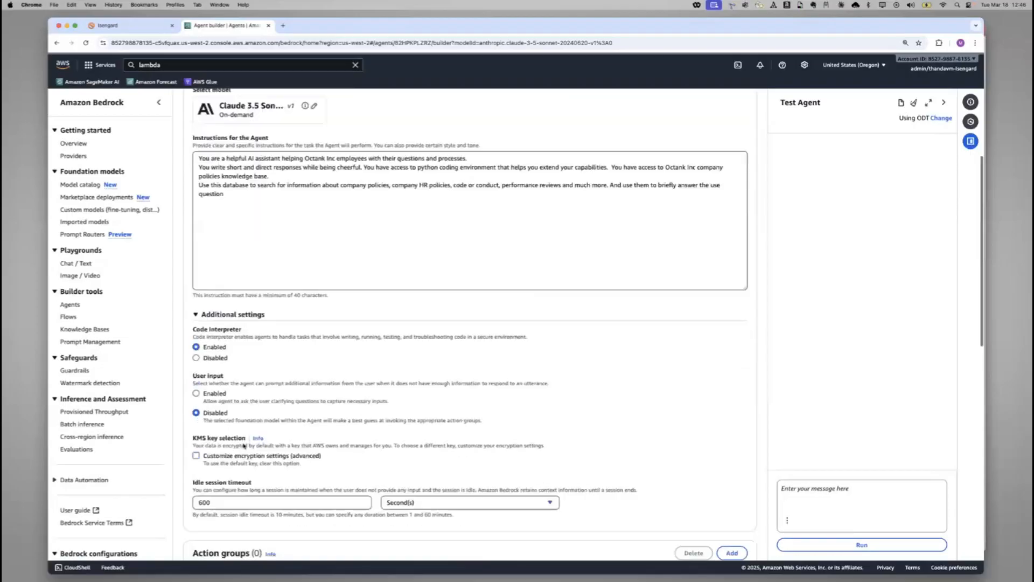
pyautogui.scroll(10, 244, 445)
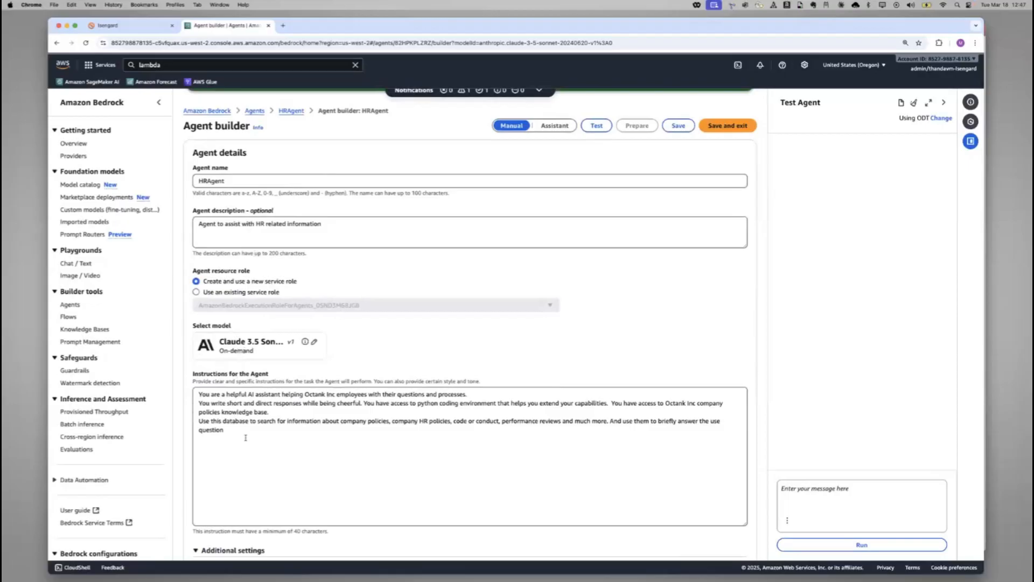
pyautogui.click(680, 126)
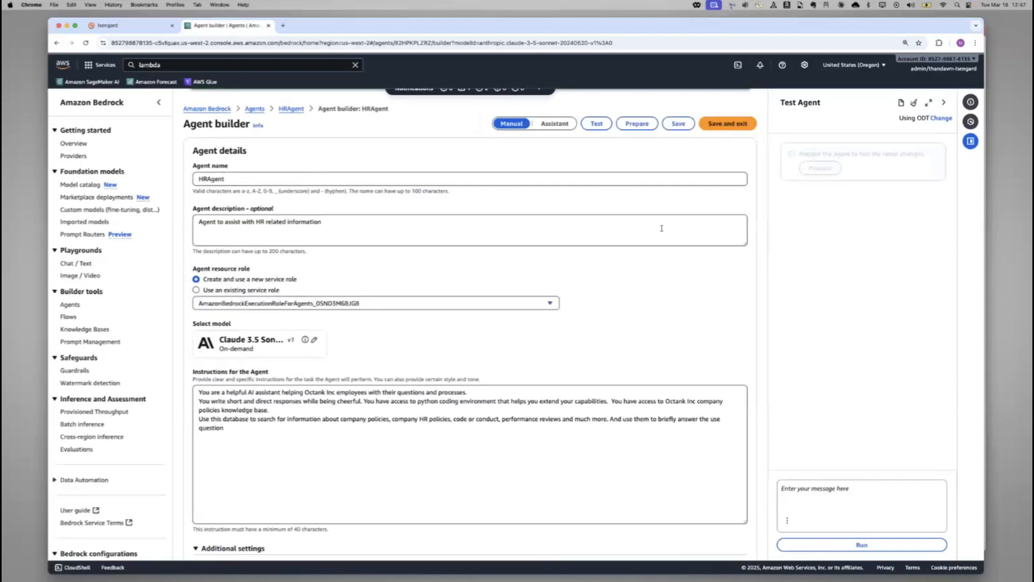
# Examine the agent's action groups, memory, knowledge bases and guardrail details sections
pyautogui.scroll(-10, 637, 272)
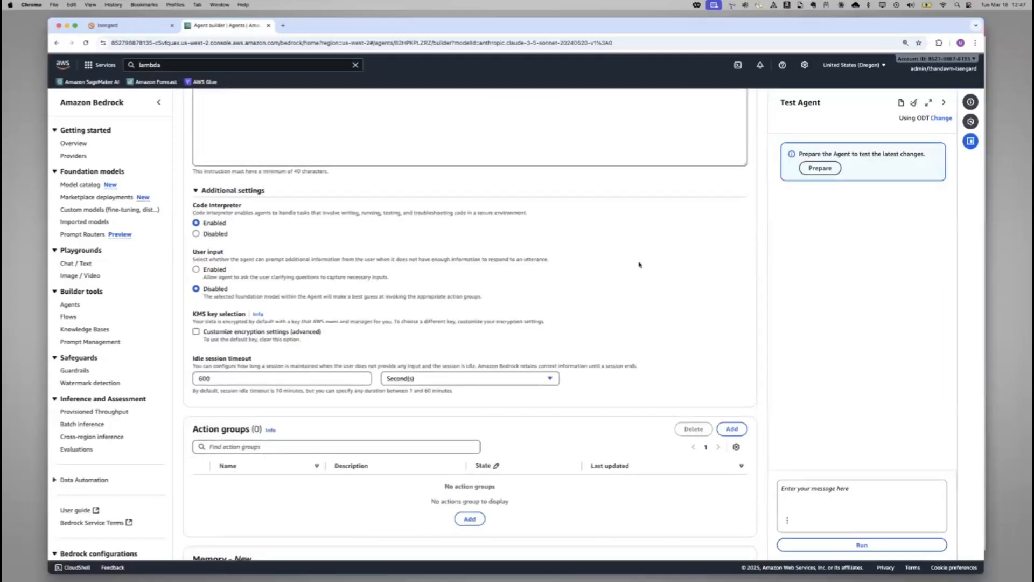
pyautogui.scroll(-3, 628, 274)
pyautogui.scroll(-5, 619, 276)
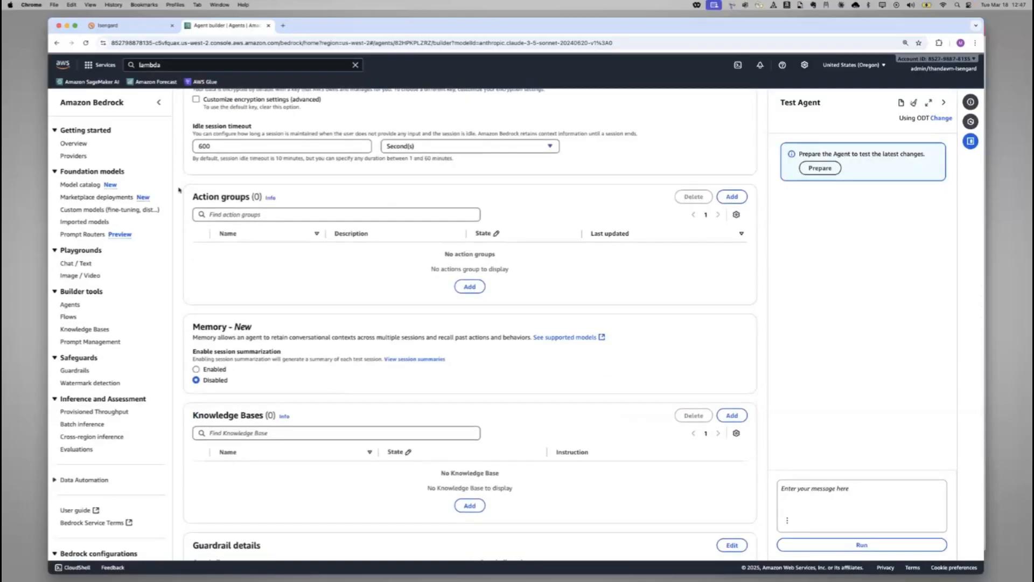
pyautogui.moveTo(209, 197); pyautogui.dragTo(261, 197)
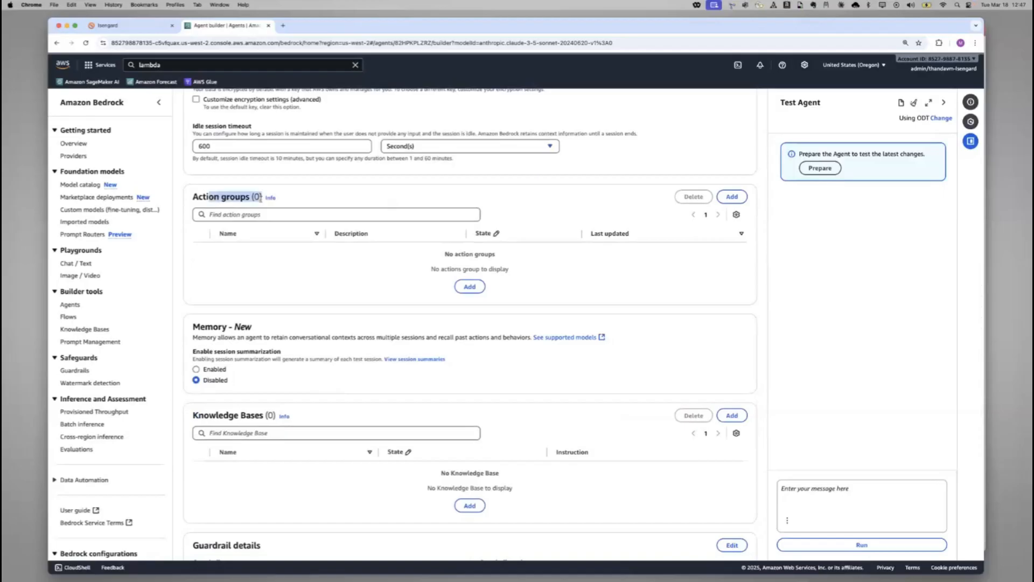
pyautogui.scroll(-3, 276, 277)
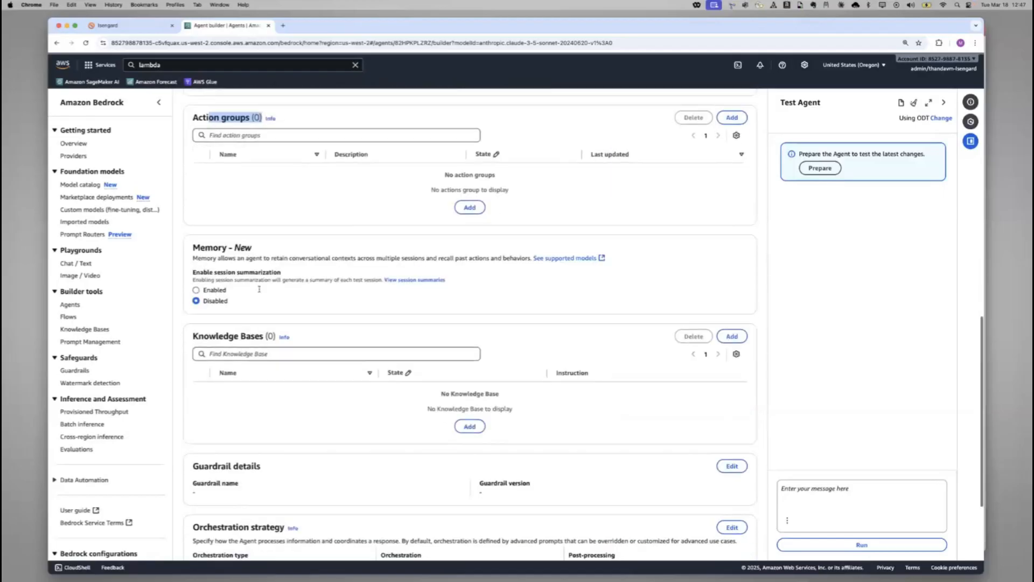
pyautogui.moveTo(218, 337); pyautogui.dragTo(269, 339)
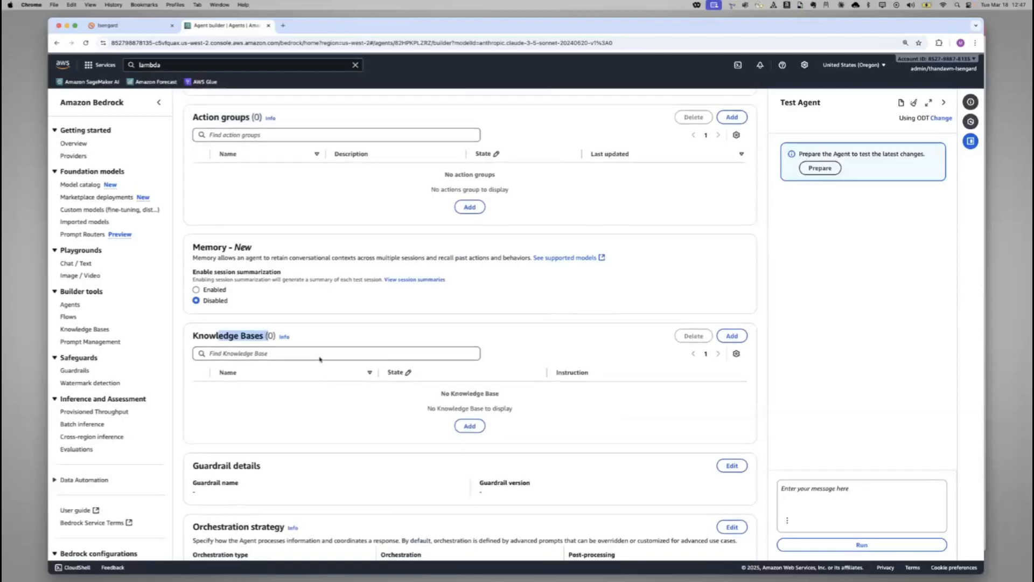
pyautogui.scroll(-1, 315, 361)
pyautogui.moveTo(229, 445); pyautogui.dragTo(270, 450)
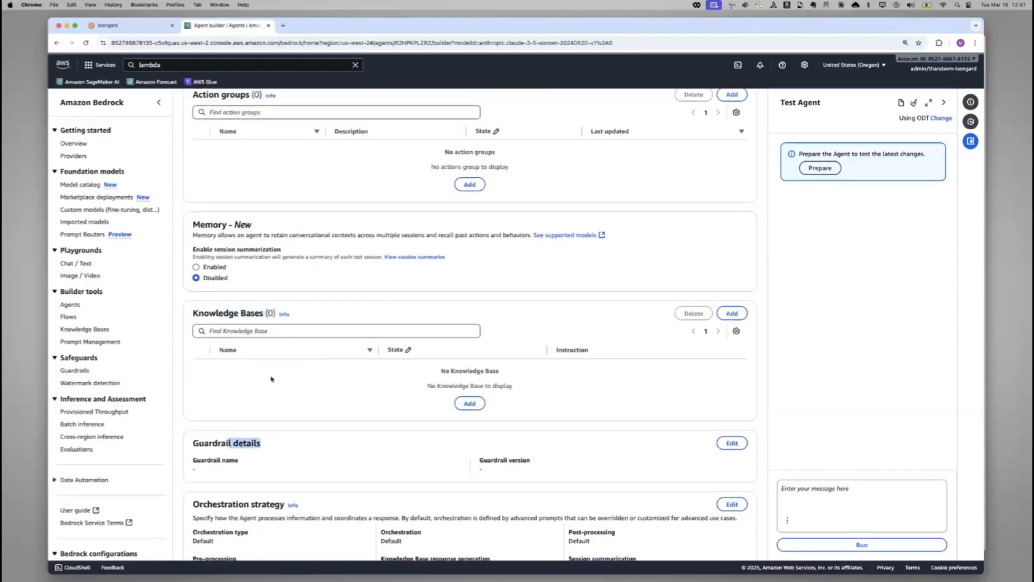
# Start adding a knowledge base to the agent and select HRPolicies
pyautogui.scroll(1, 293, 223)
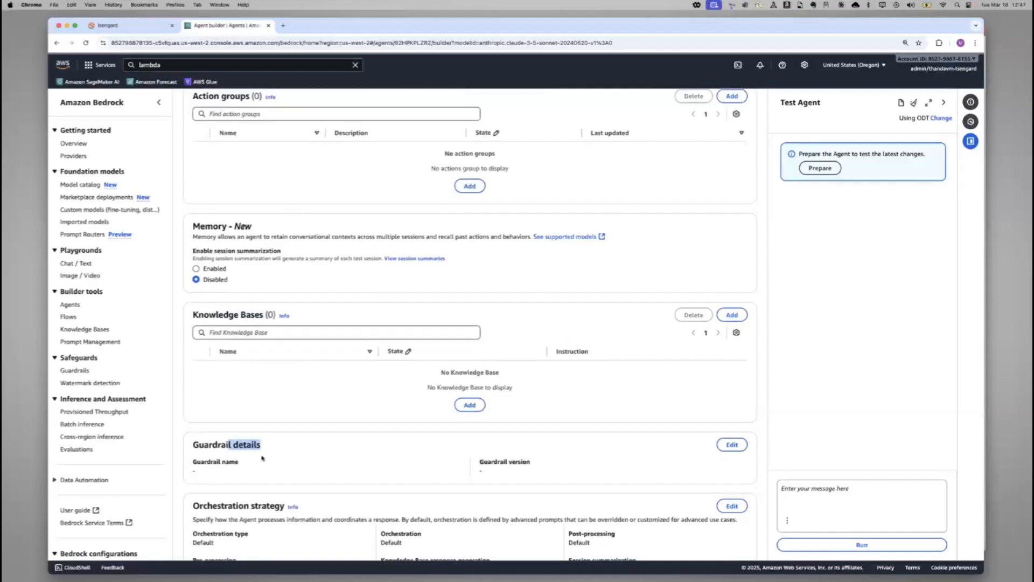
pyautogui.scroll(1, 424, 333)
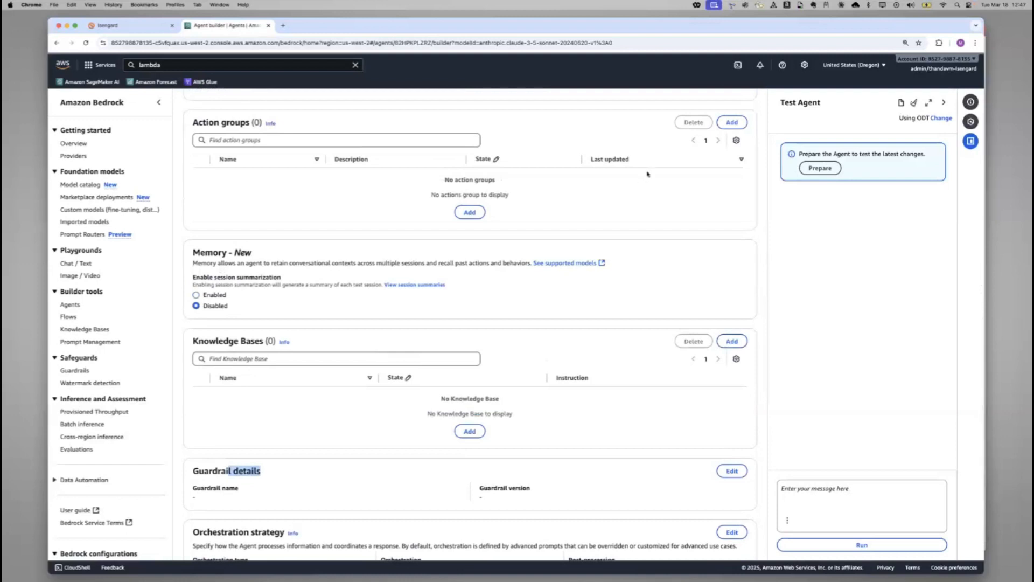
pyautogui.click(731, 341)
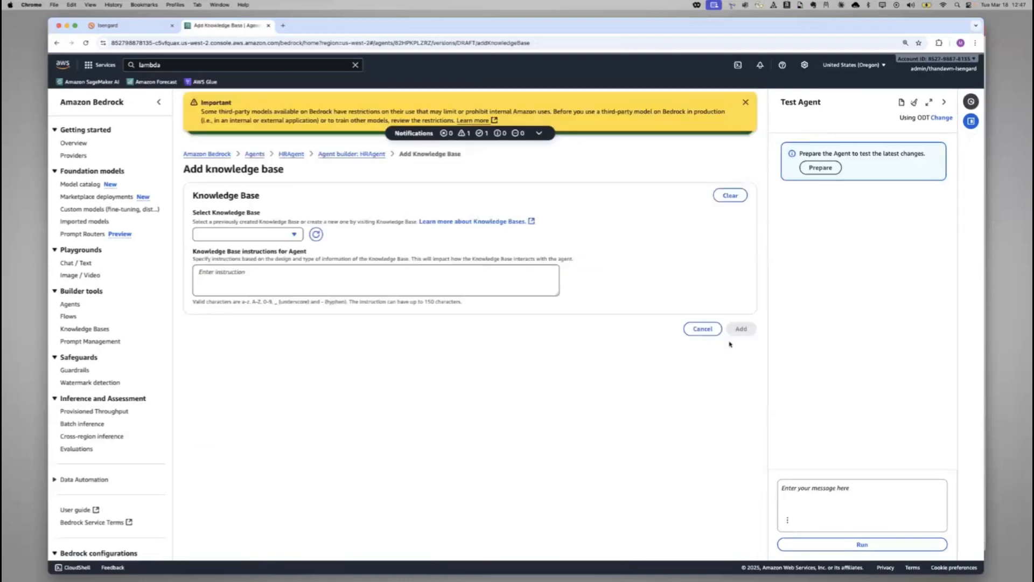
pyautogui.click(295, 236)
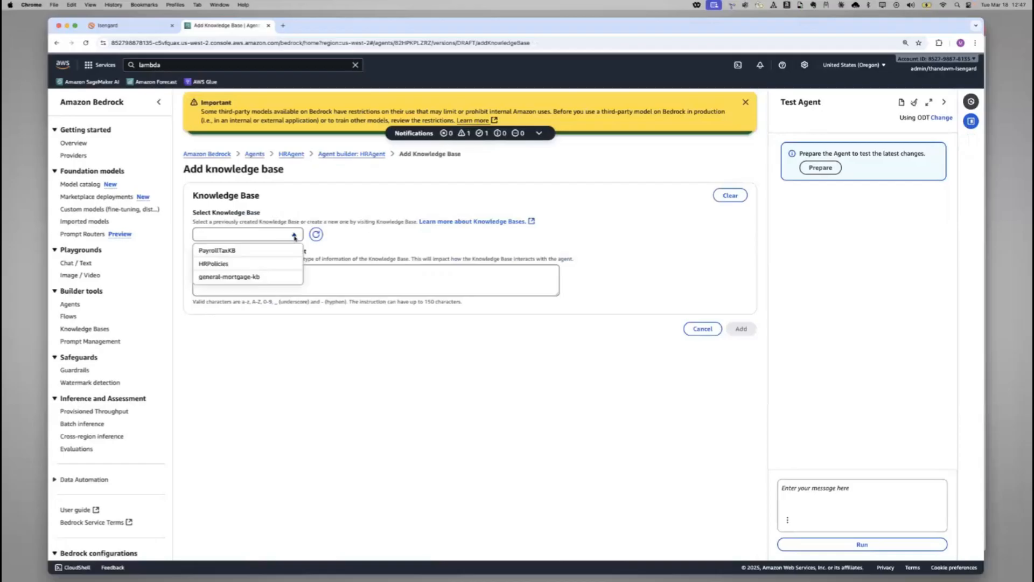
pyautogui.click(249, 264)
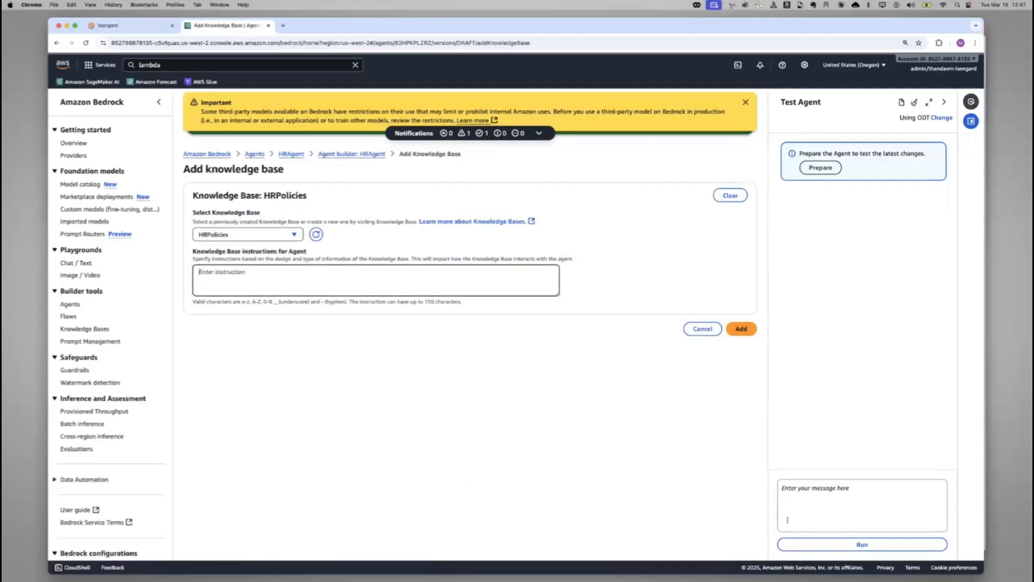
# Paste the instruction "This knowledge base contains information about company HR policies, code or conduct, performance reviews and much more" and add the knowledge base
pyautogui.press('super+Tab')
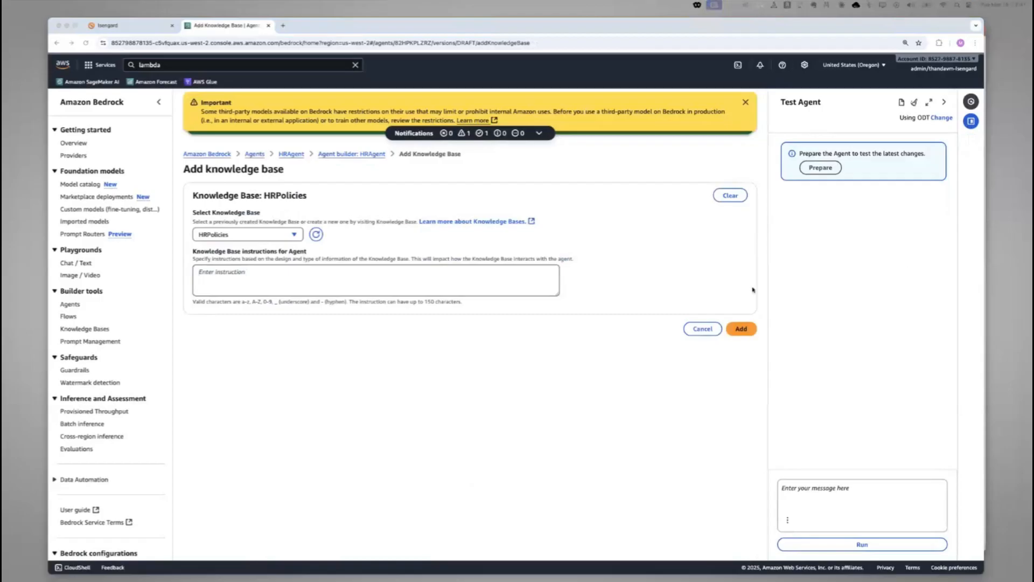
pyautogui.click(484, 281)
pyautogui.write('This knowledge base contains information about company HR policies, code or conduct, performance reviews and much more')
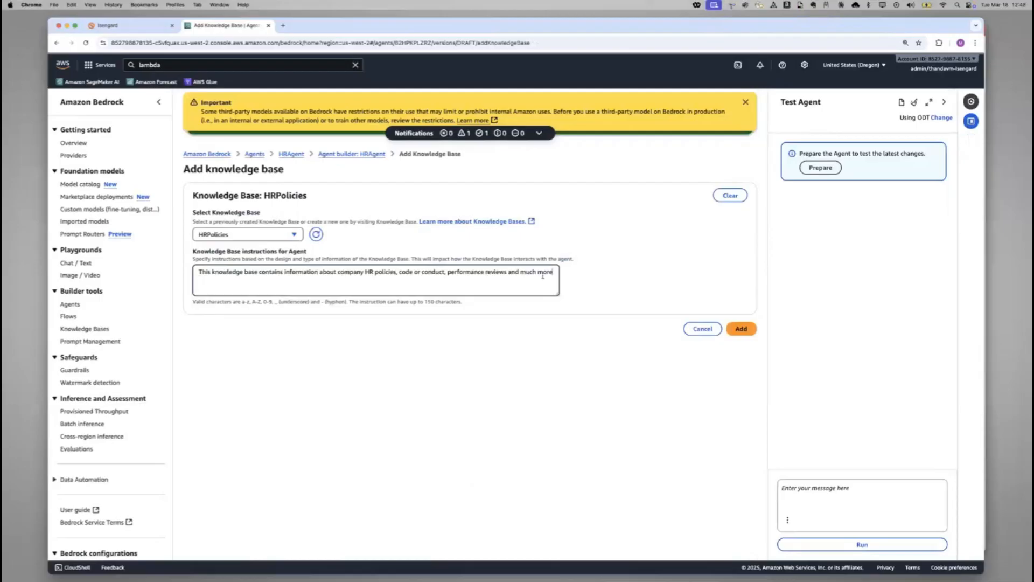
pyautogui.click(747, 330)
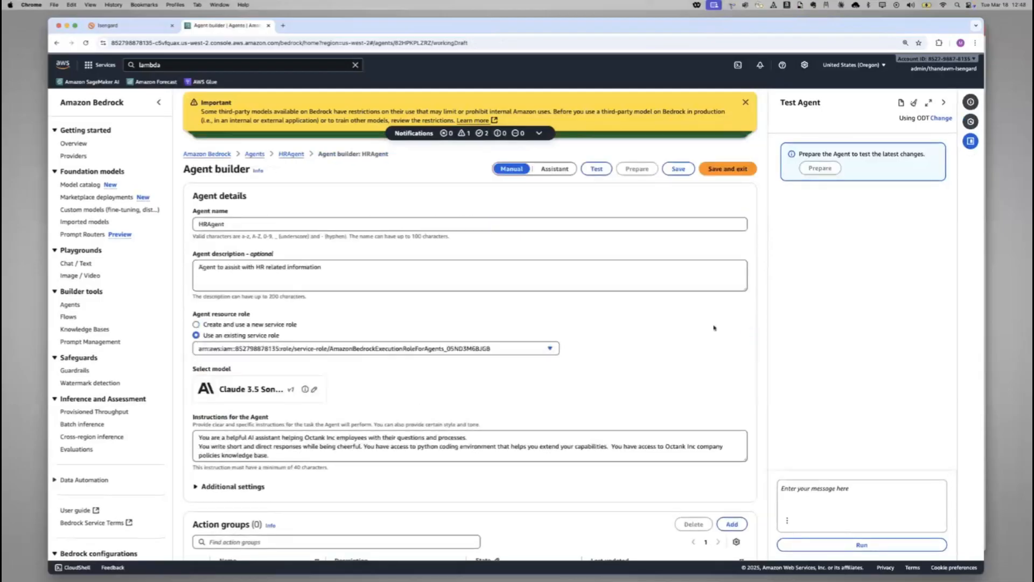
# Assign the financialadvice guardrail in its Working draft version to the agent, save it and check the guardrail details in the agent builder
pyautogui.scroll(-8, 705, 325)
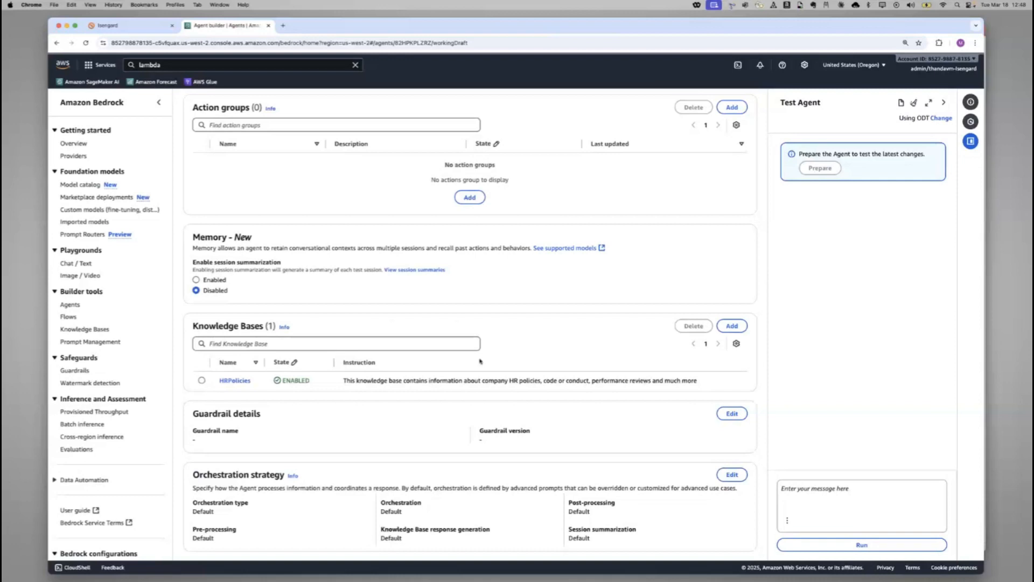
pyautogui.scroll(-1, 472, 440)
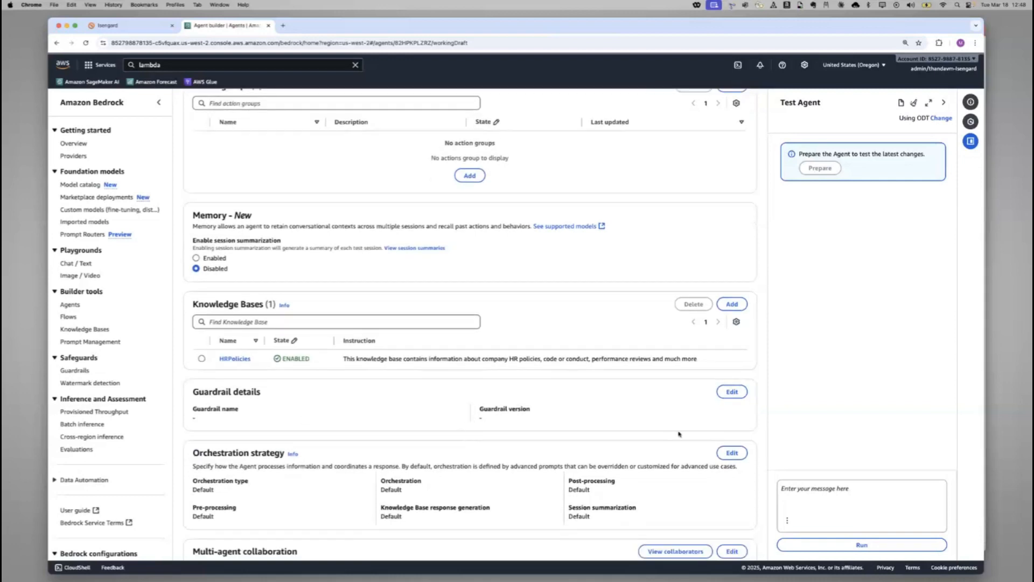
pyautogui.click(734, 394)
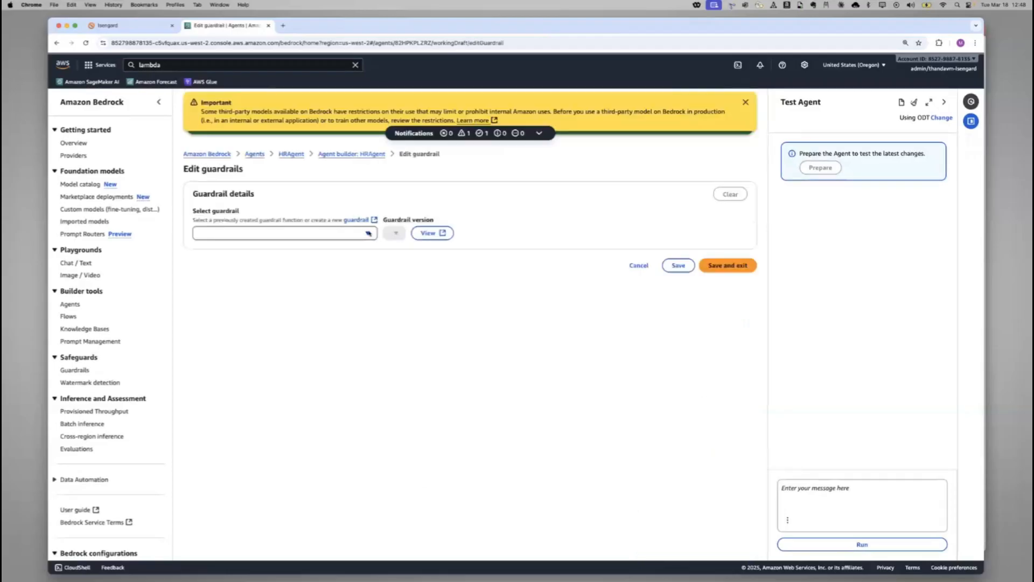
pyautogui.click(368, 234)
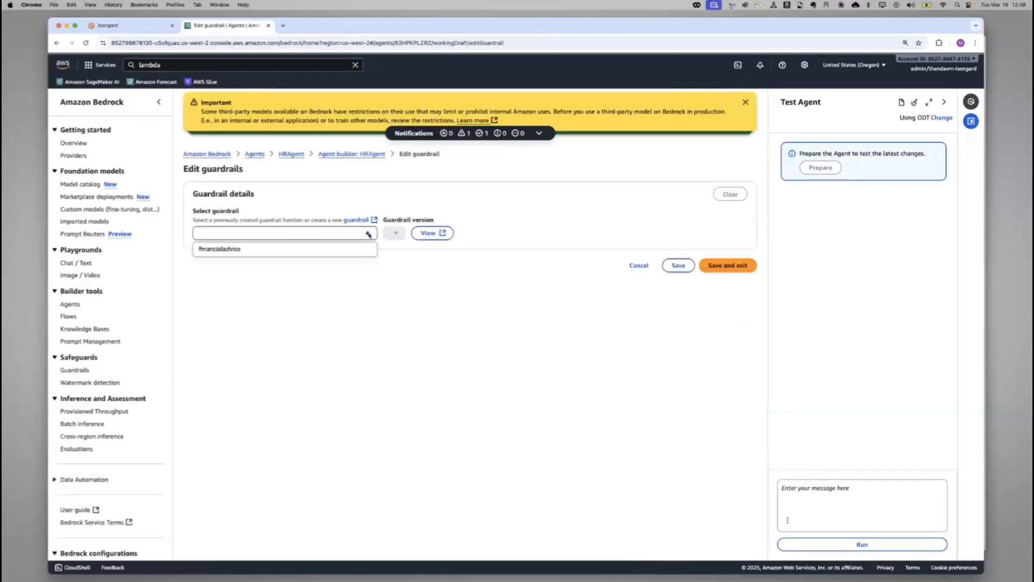
pyautogui.click(336, 251)
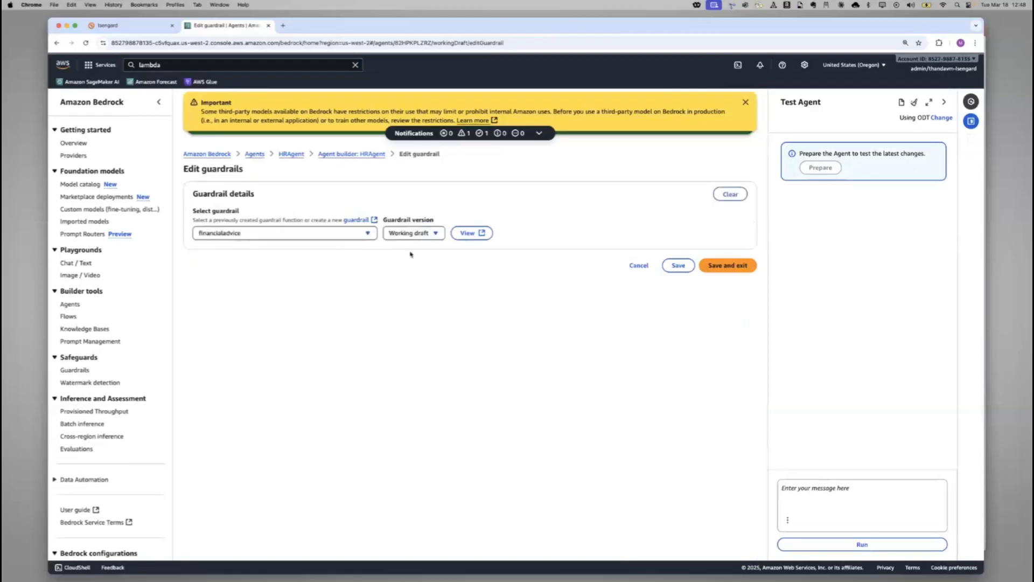
pyautogui.click(679, 268)
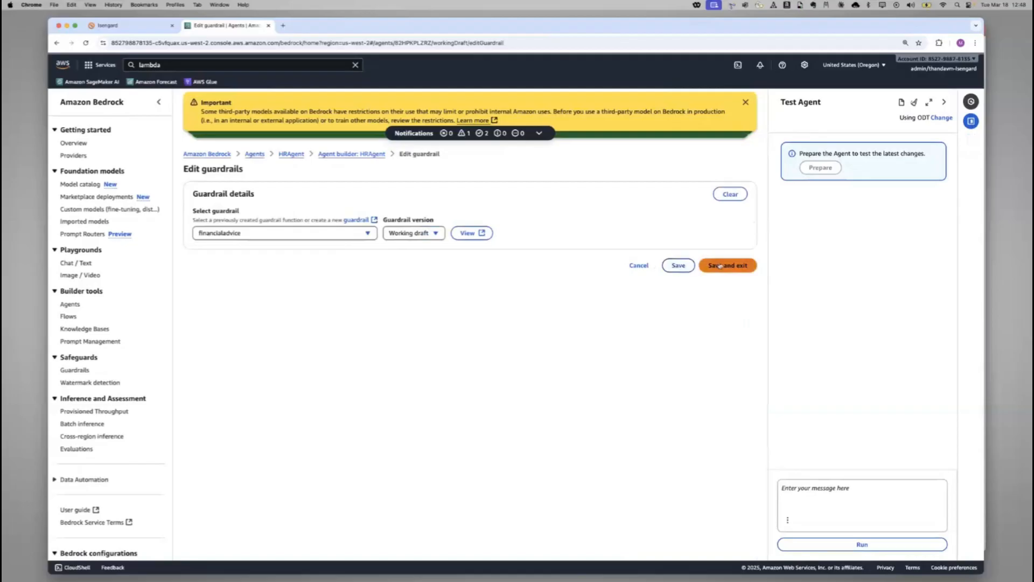
pyautogui.click(655, 266)
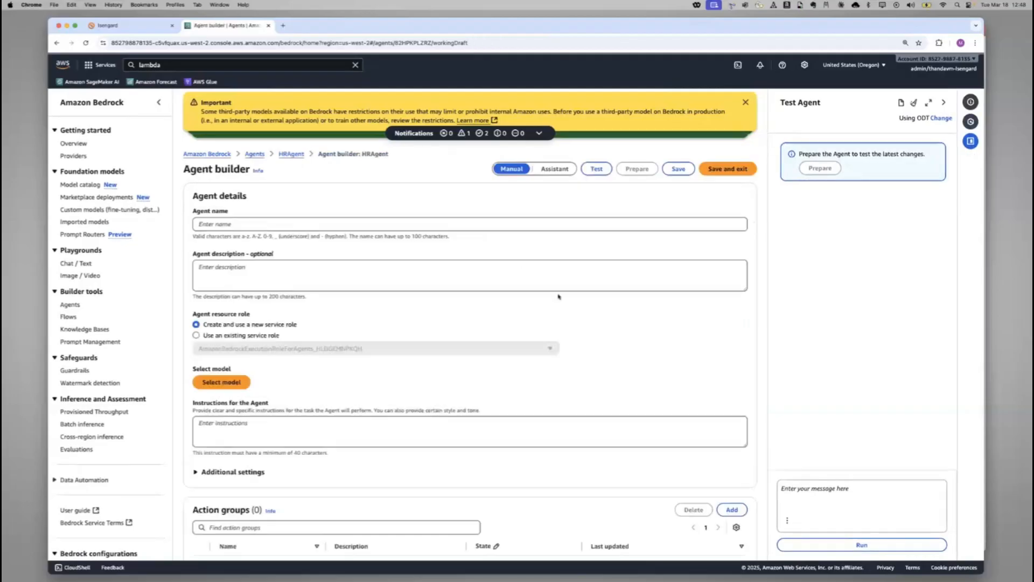
pyautogui.scroll(-3, 559, 296)
pyautogui.scroll(-8, 558, 296)
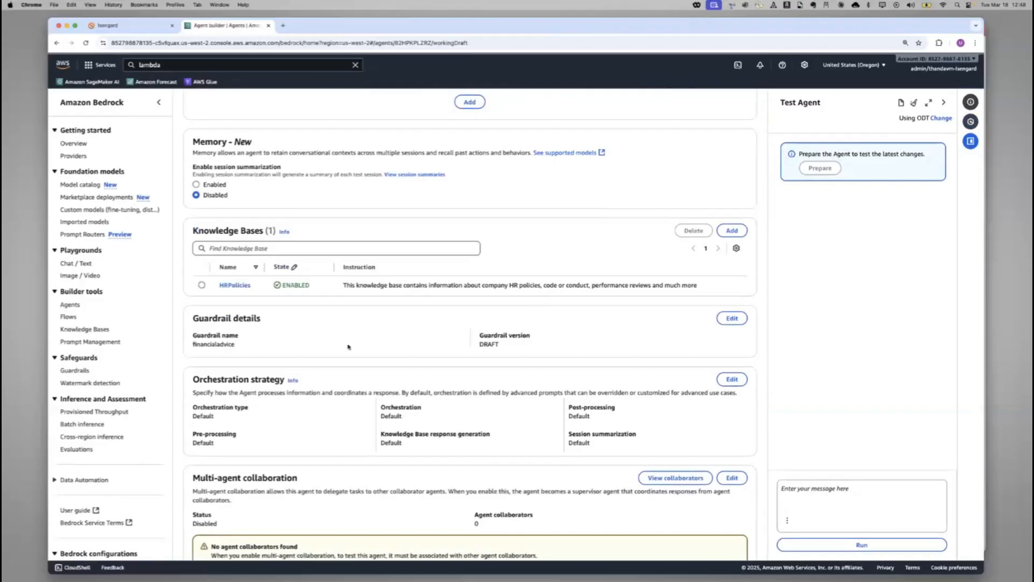
# Start a new action group for the agent and name it vacationdetails
pyautogui.scroll(5, 516, 251)
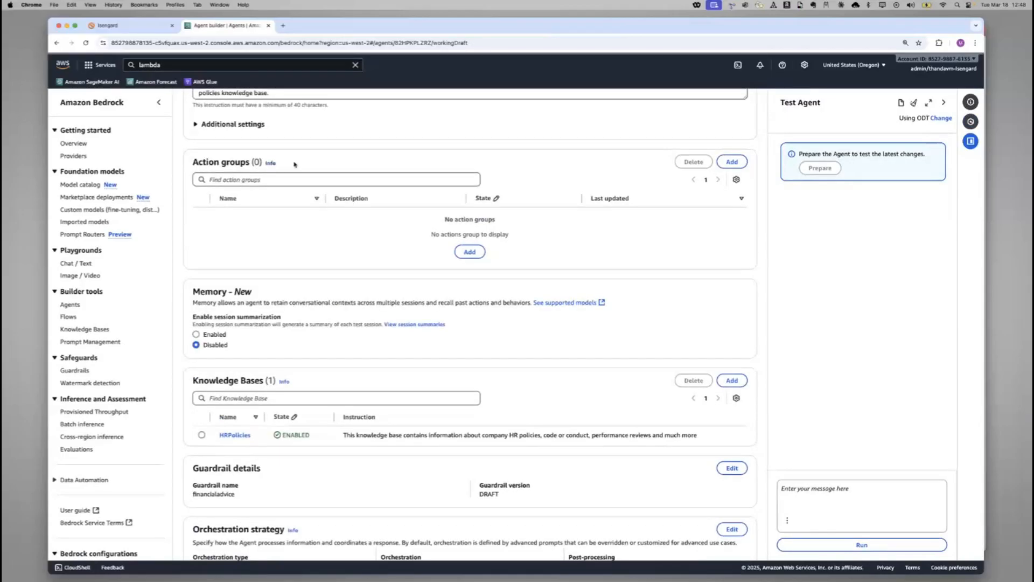
pyautogui.moveTo(295, 162); pyautogui.dragTo(252, 161)
pyautogui.scroll(-1, 654, 224)
pyautogui.click(743, 158)
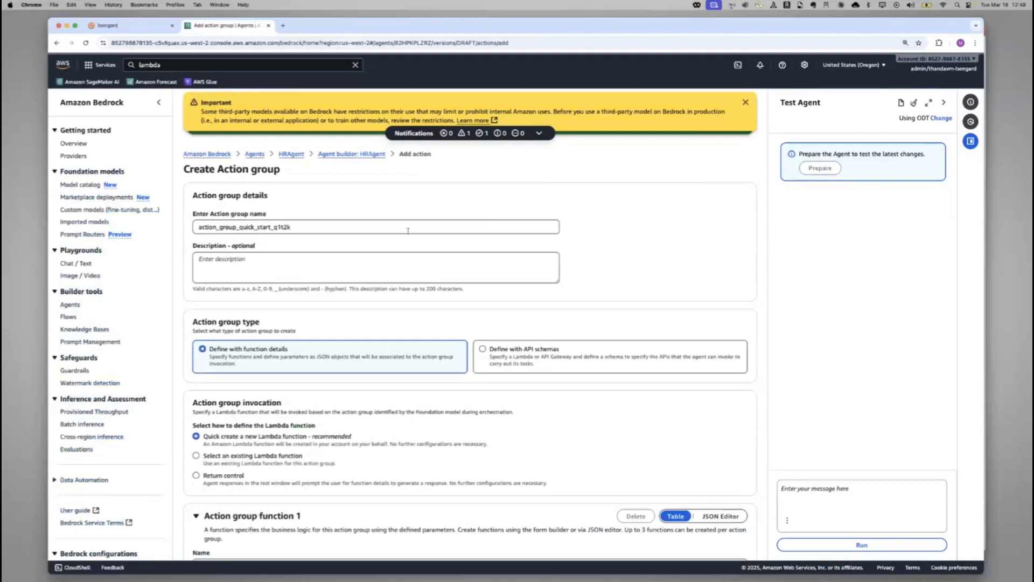
pyautogui.doubleClick(411, 227)
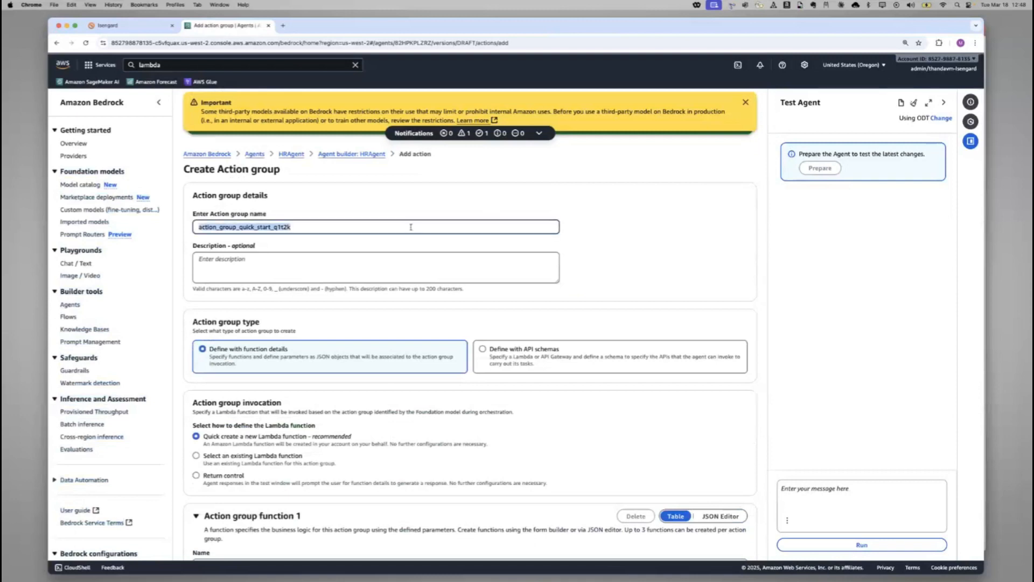
pyautogui.write('vacatio')
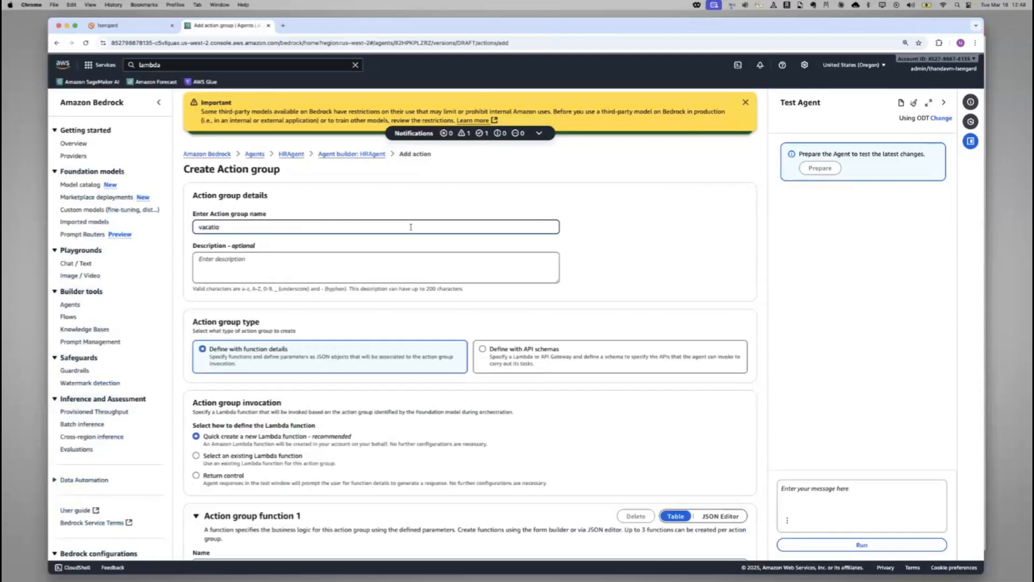
pyautogui.write('npndetails')
pyautogui.press('BackSpace')
pyautogui.click(412, 271)
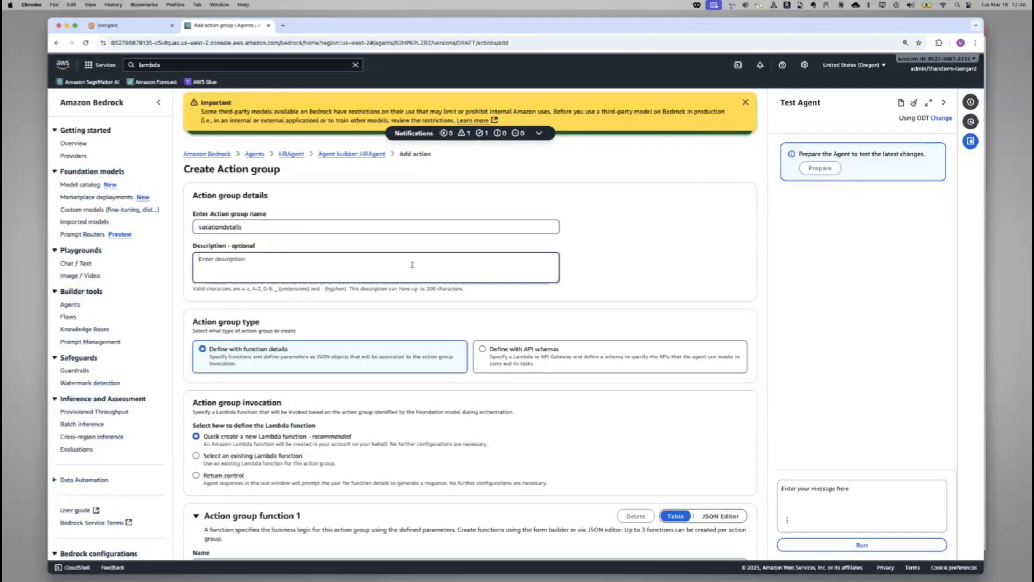
# Set the action group to invoke the existing Lambda function pto-func-02250752
pyautogui.scroll(-3, 412, 270)
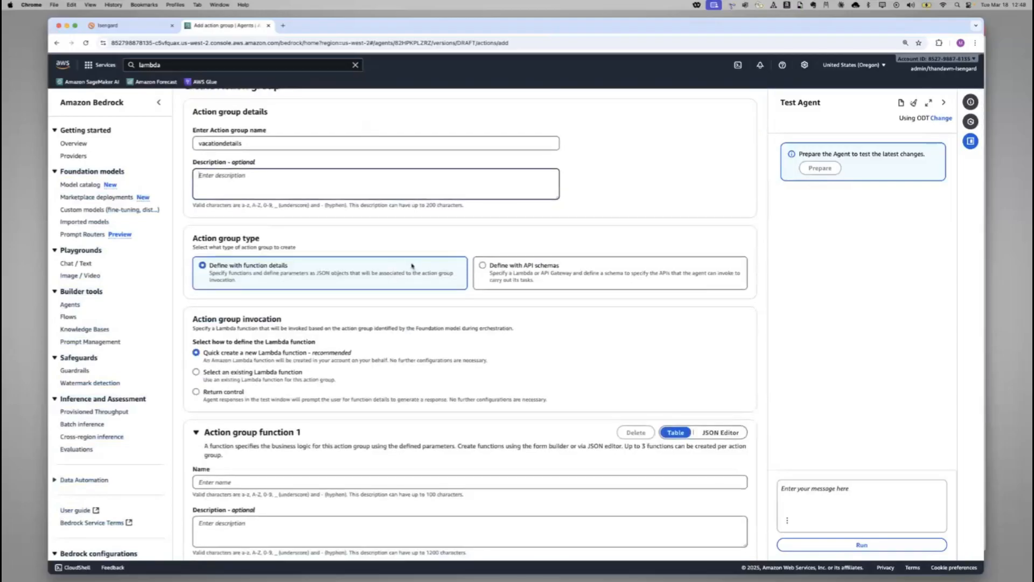
pyautogui.scroll(-1, 427, 238)
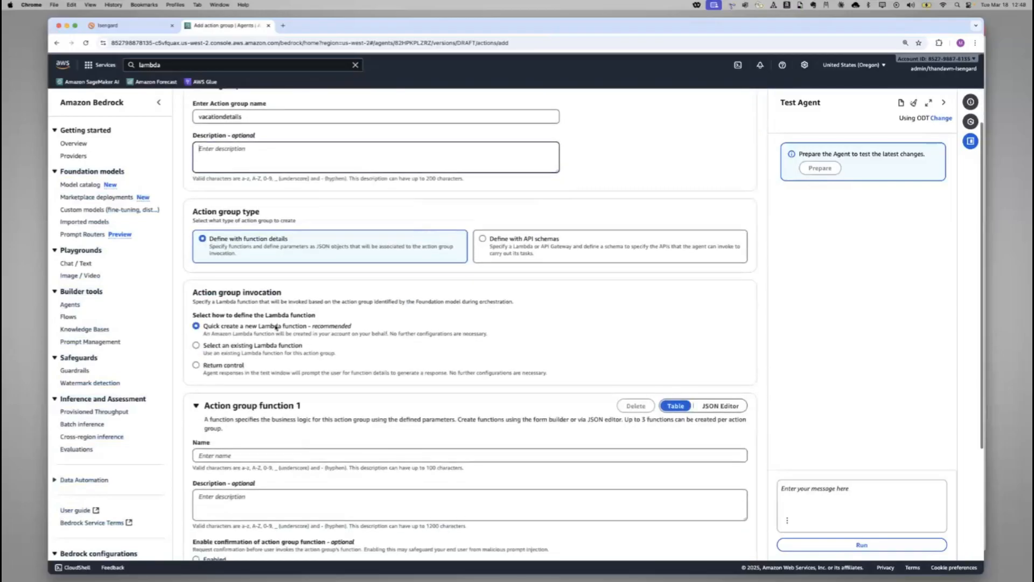
pyautogui.click(261, 351)
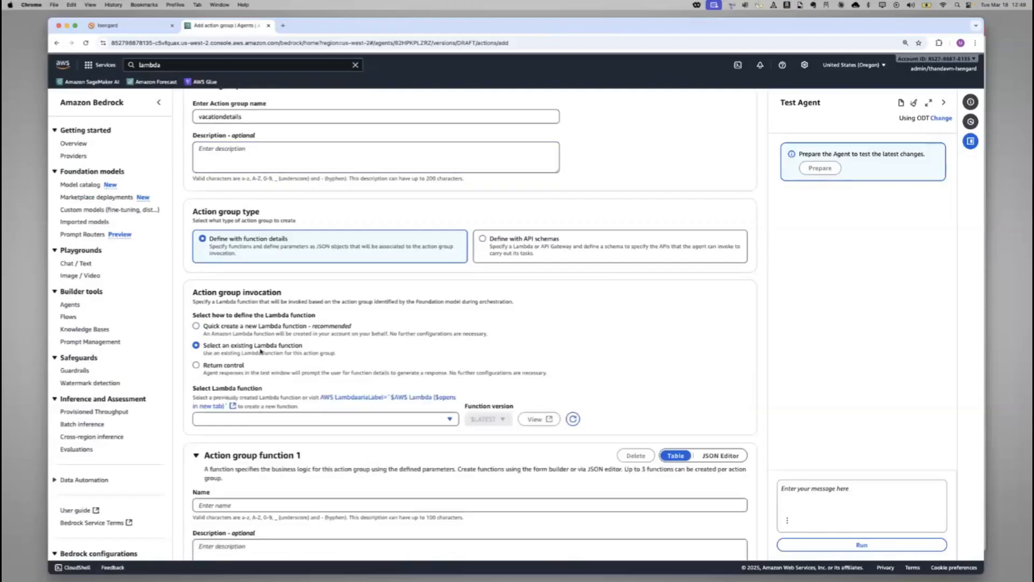
pyautogui.click(373, 421)
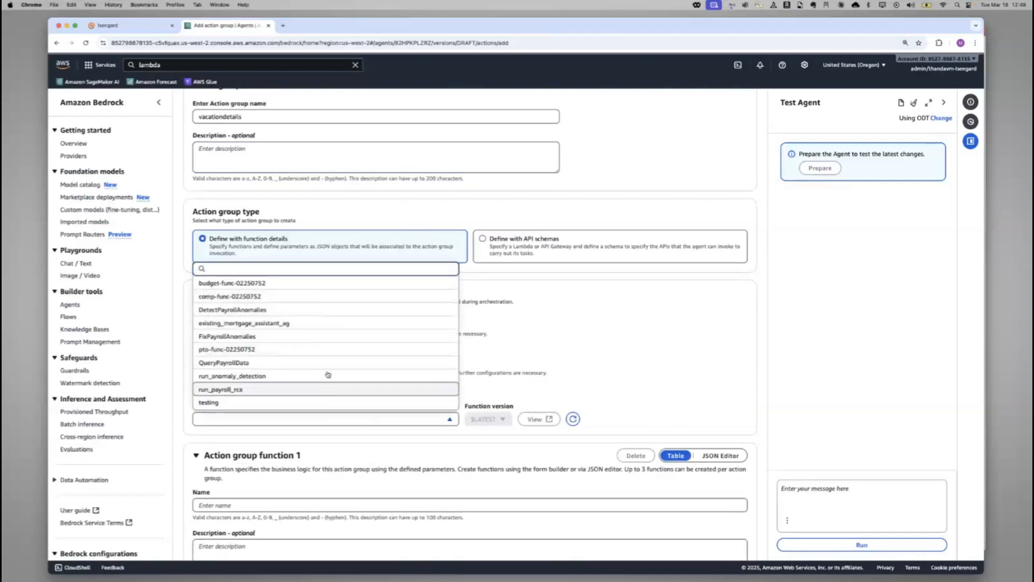
pyautogui.scroll(-1, 334, 372)
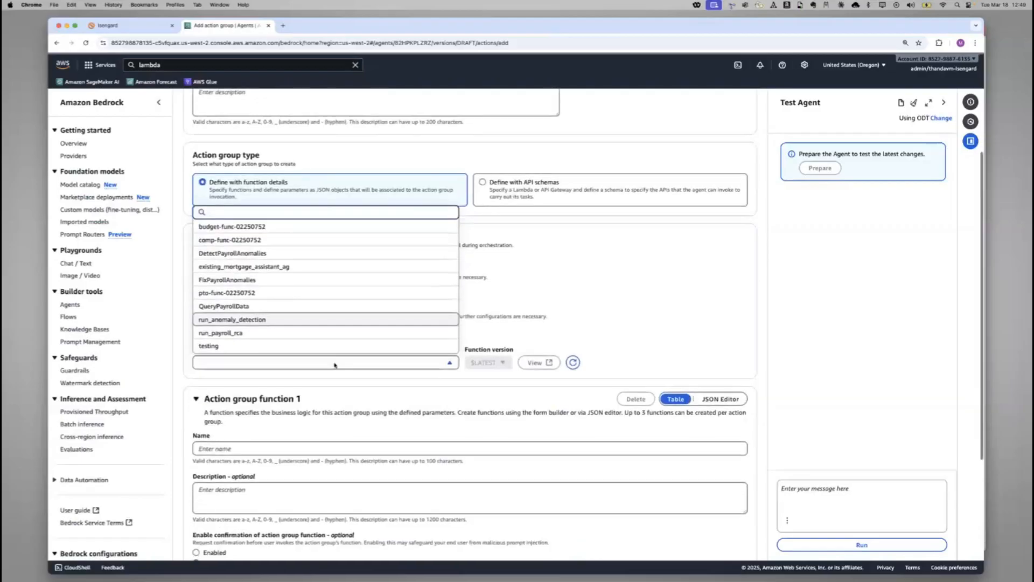
pyautogui.scroll(1, 338, 288)
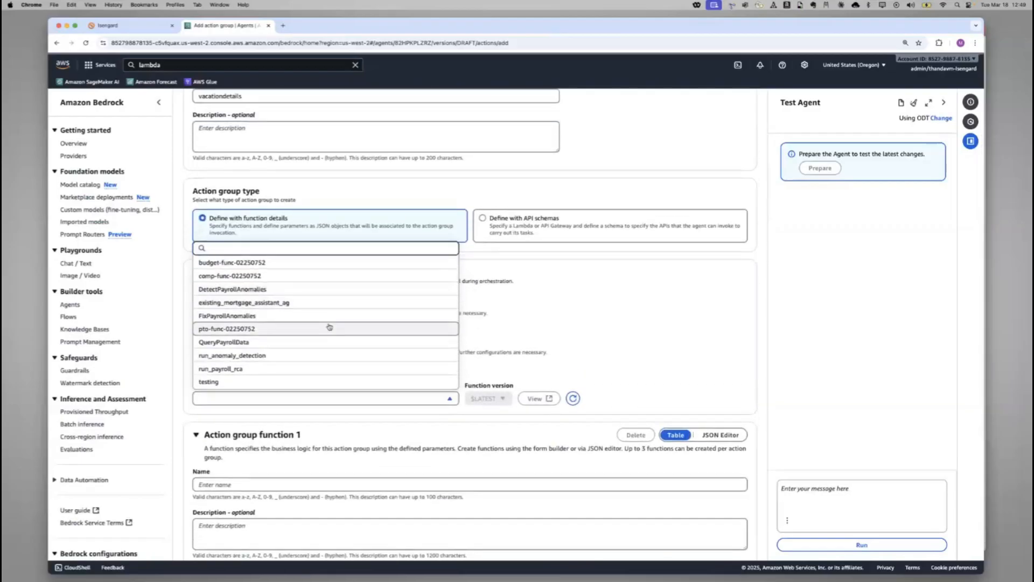
pyautogui.click(330, 327)
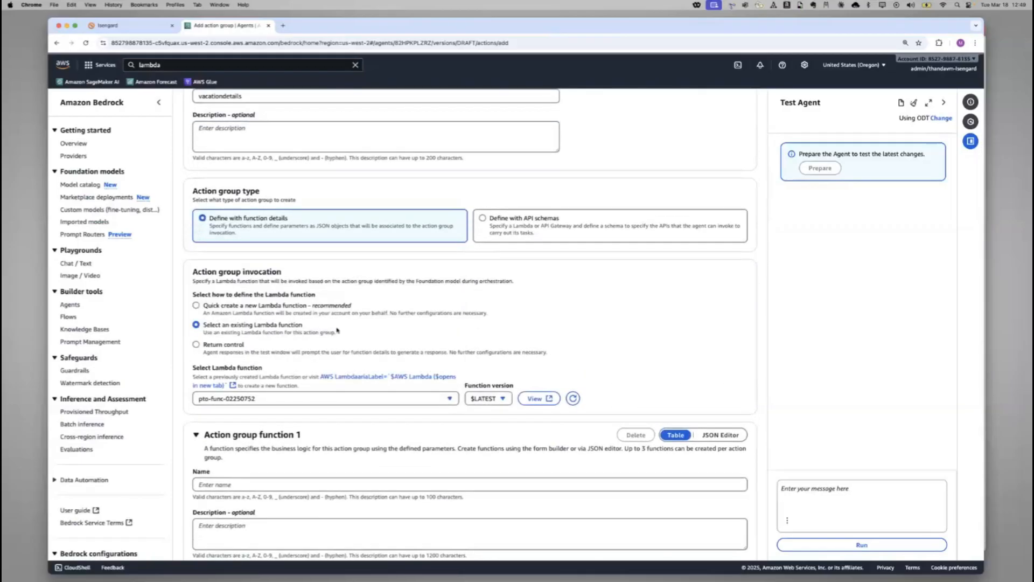
# Define the action group with API schemas and choose the in-line schema editor for its schema
pyautogui.scroll(-1, 341, 321)
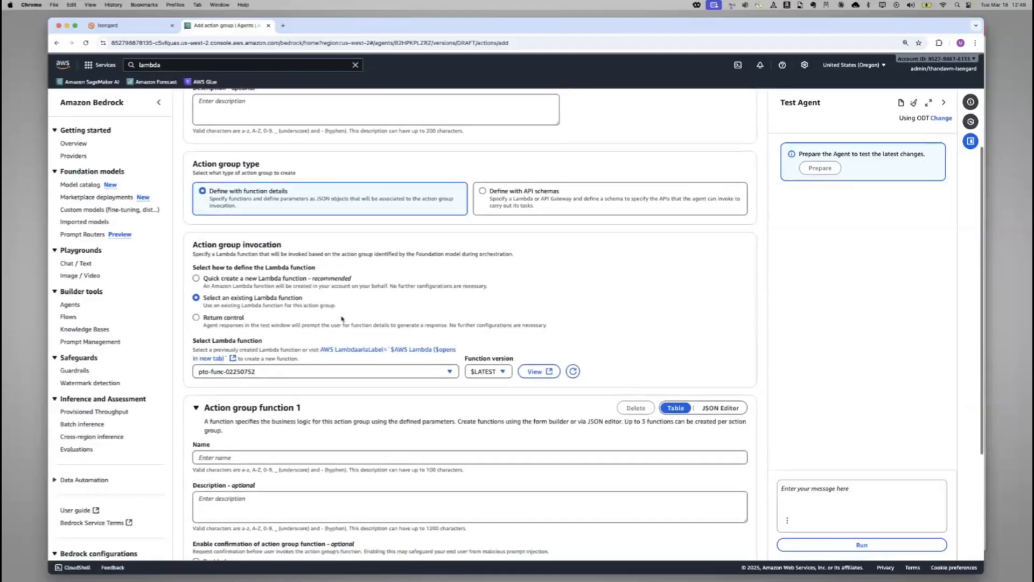
pyautogui.scroll(-1, 341, 318)
pyautogui.scroll(-3, 472, 234)
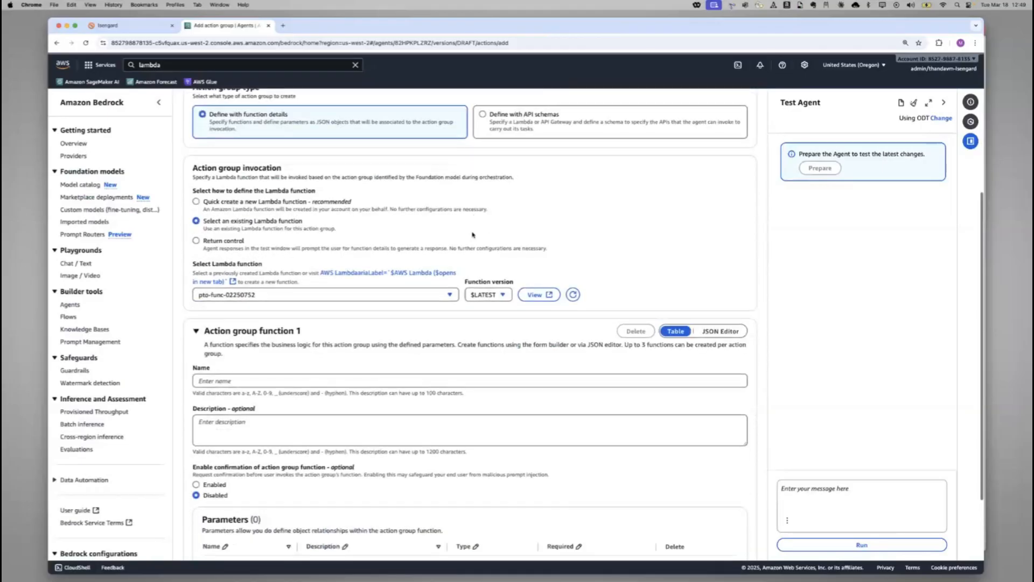
pyautogui.click(515, 113)
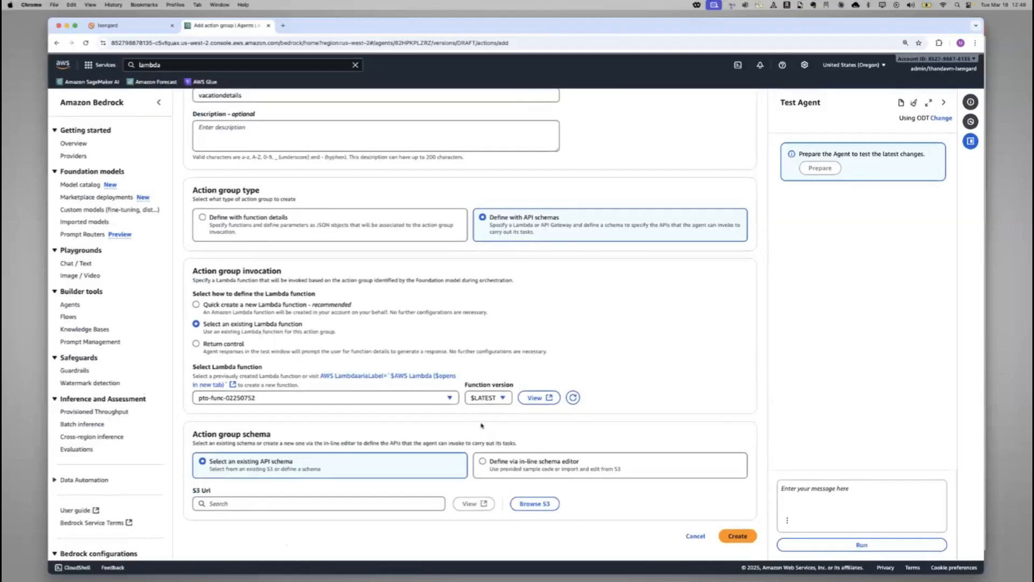
pyautogui.click(527, 465)
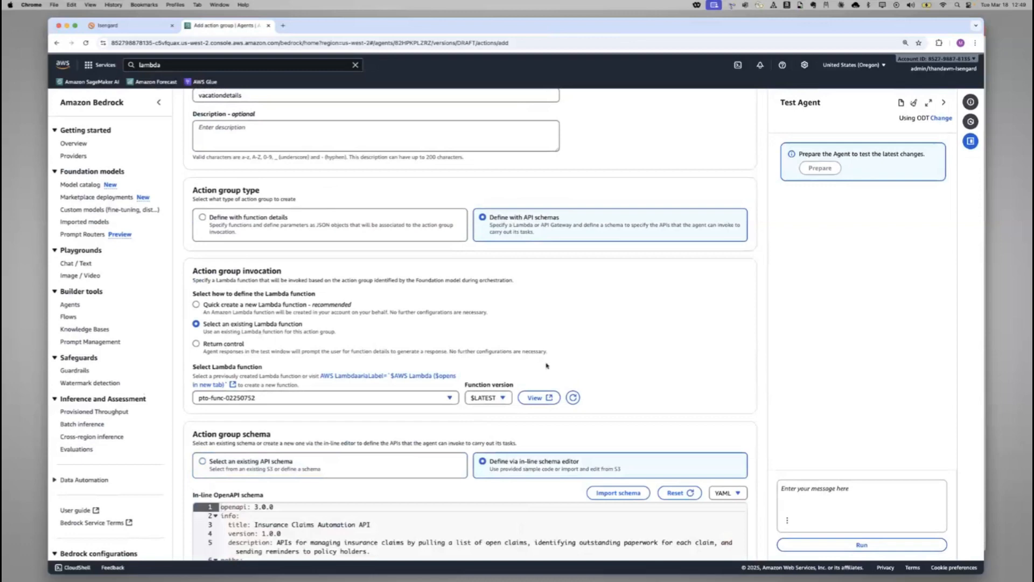
# Switch the action group's in-line OpenAPI schema format to JSON
pyautogui.scroll(-3, 546, 366)
pyautogui.scroll(-4, 547, 366)
pyautogui.scroll(6, 546, 368)
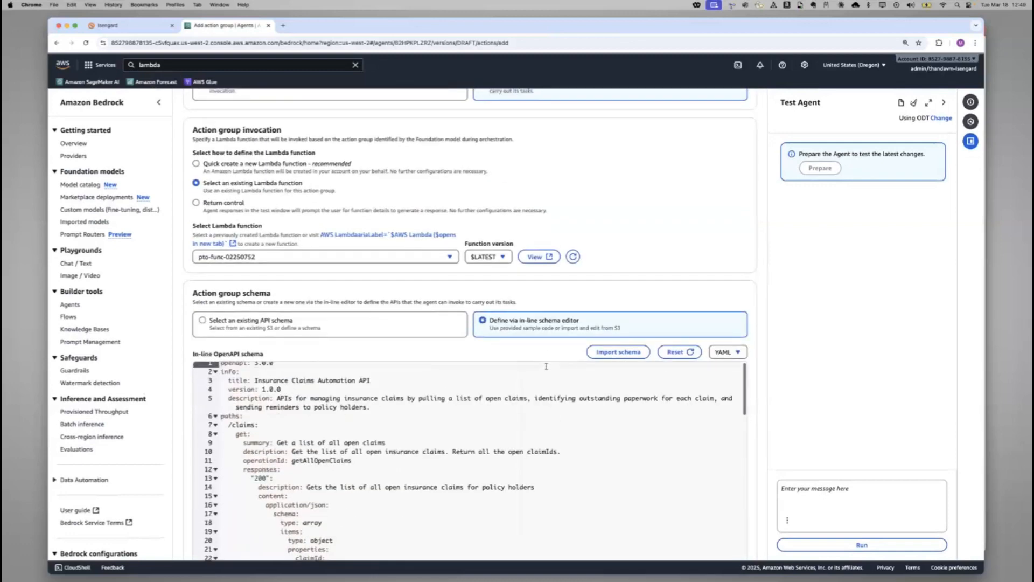
pyautogui.scroll(-3, 546, 369)
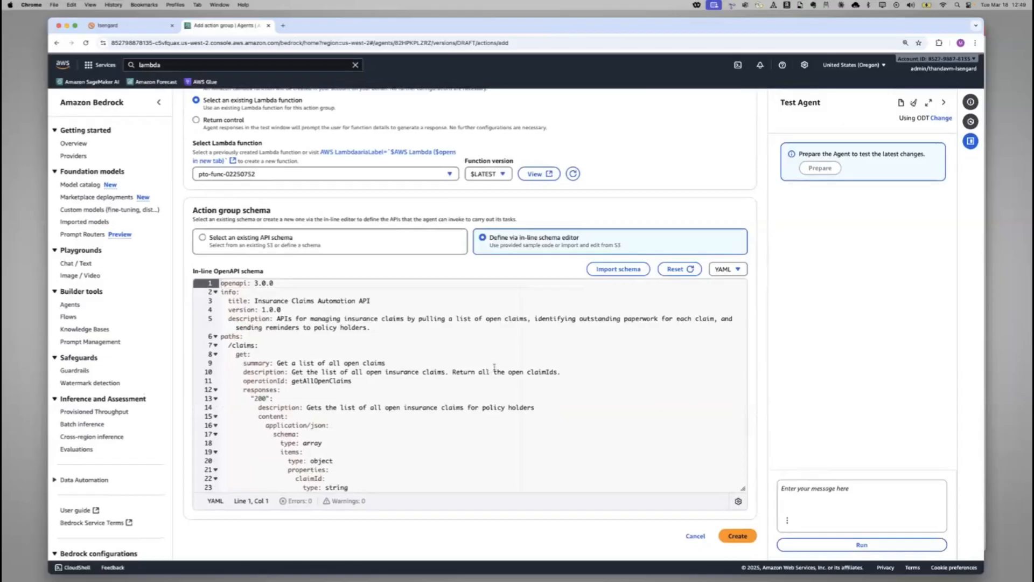
pyautogui.click(740, 271)
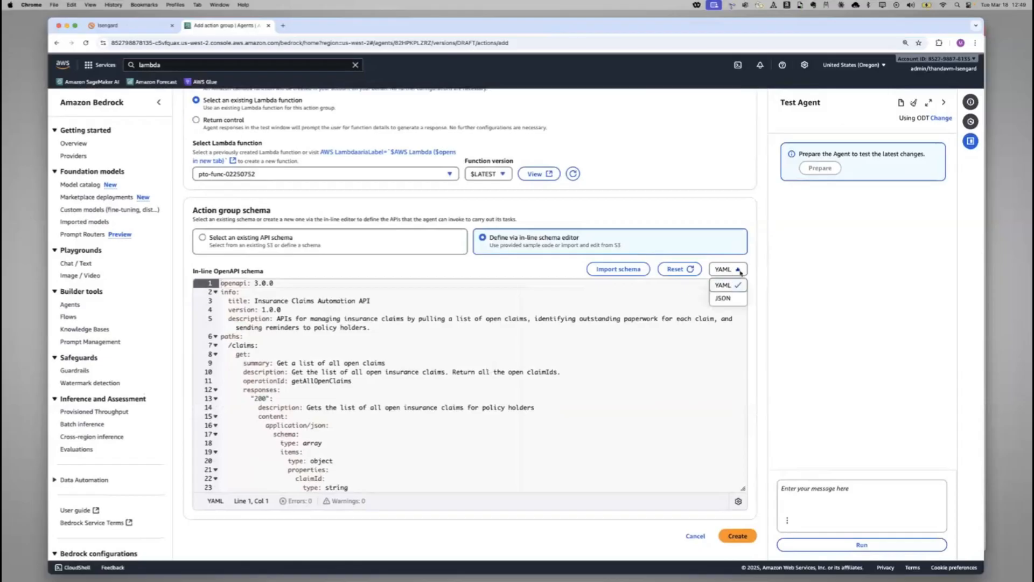
pyautogui.click(724, 298)
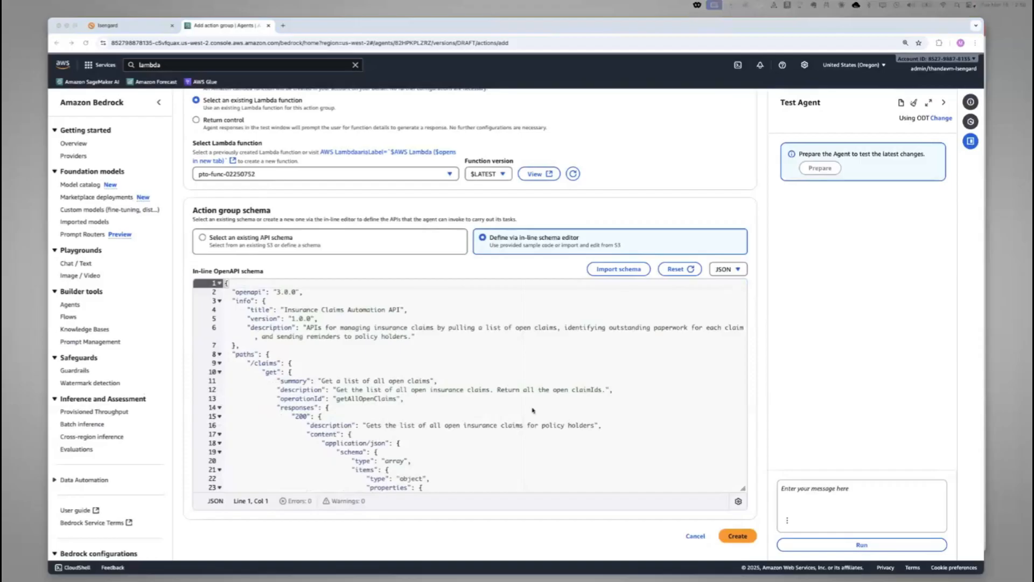
# Replace the whole sample insurance claims schema with the copied Vacation Management API schema
pyautogui.click(505, 283)
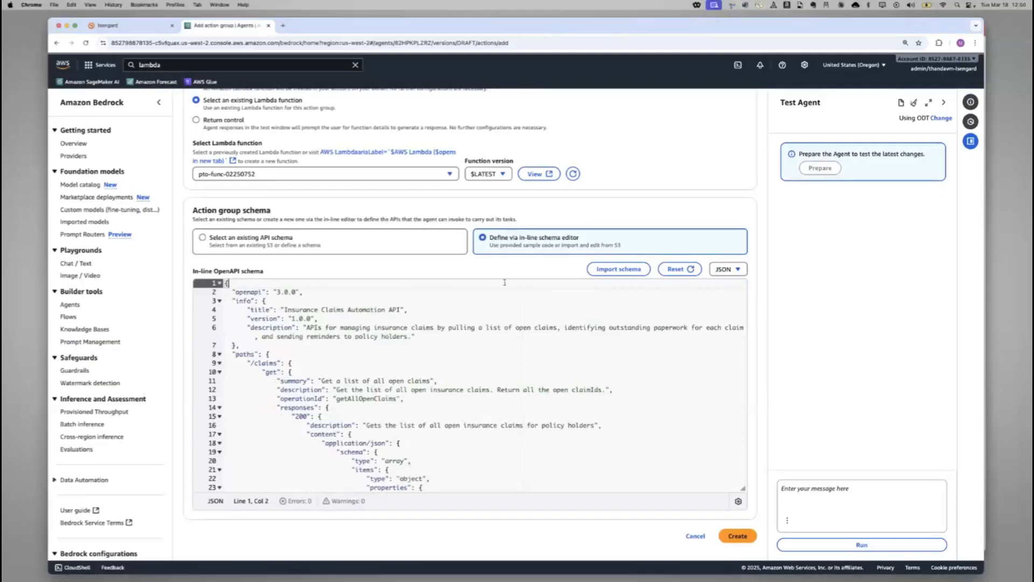
pyautogui.press('super+a')
pyautogui.press('BackSpace')
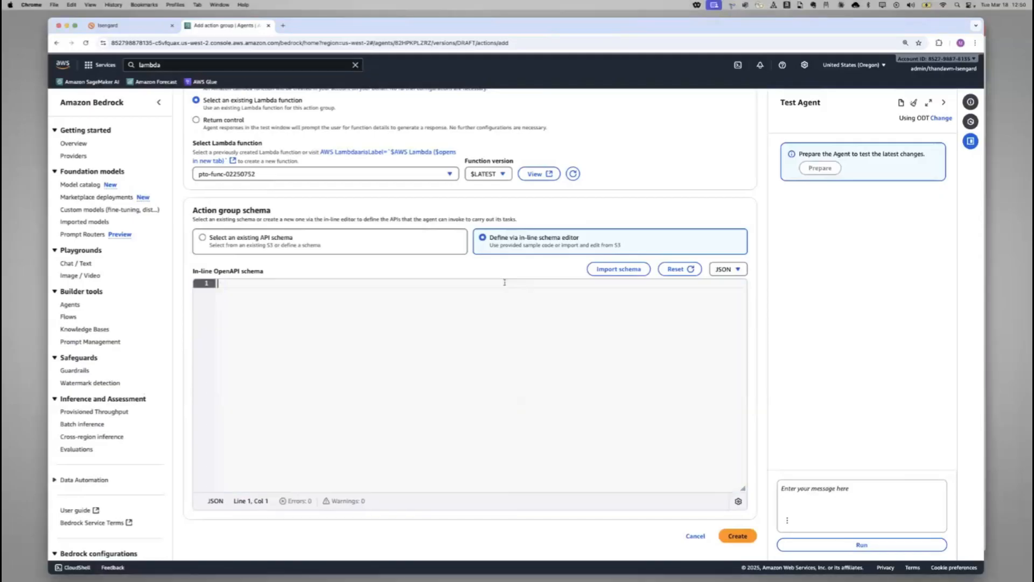
pyautogui.press('super+v')
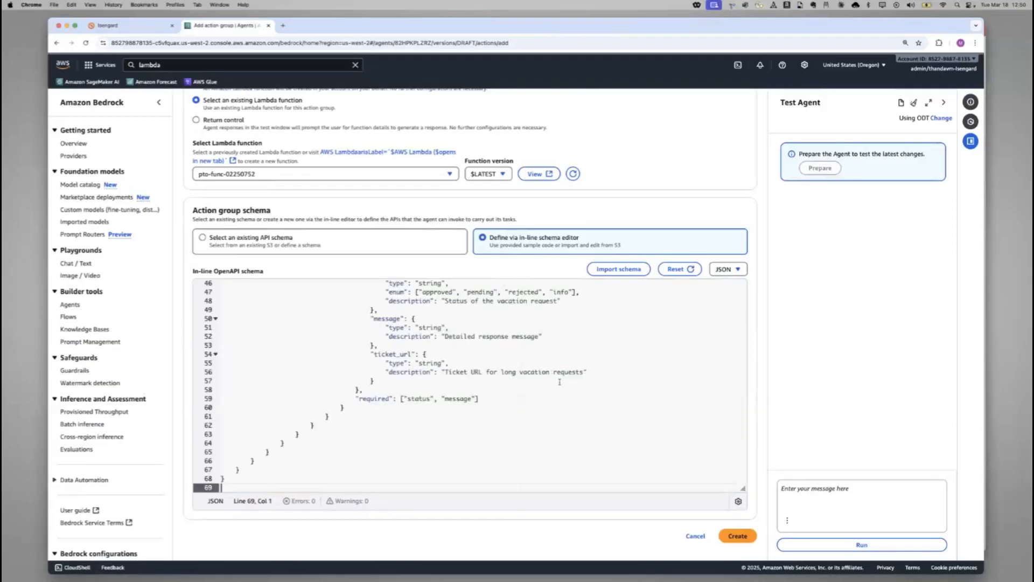
# Review the vacation schema, examining the /vacation path's summary, its action and days parameters and the response definition
pyautogui.scroll(8, 559, 381)
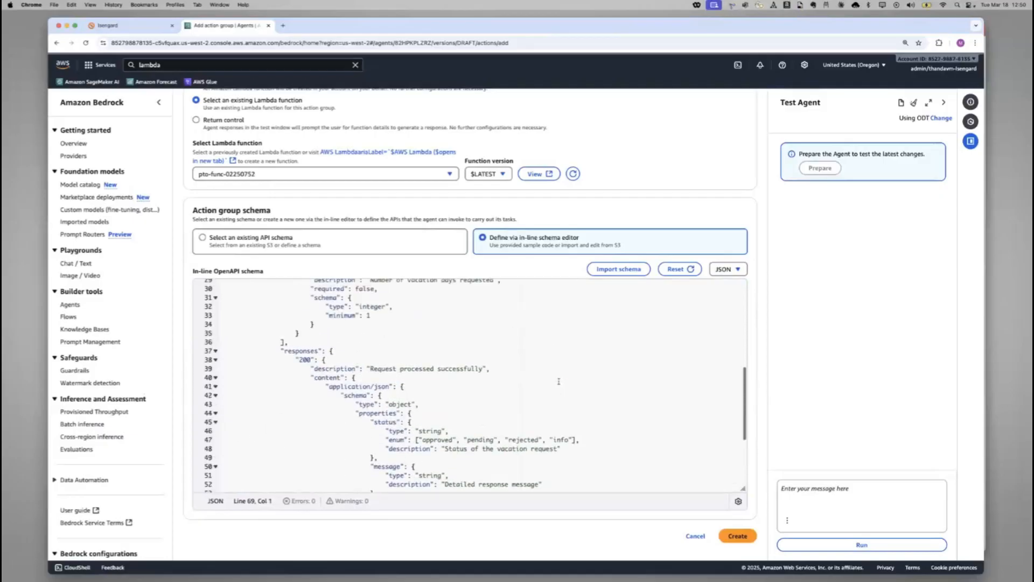
pyautogui.scroll(7, 558, 381)
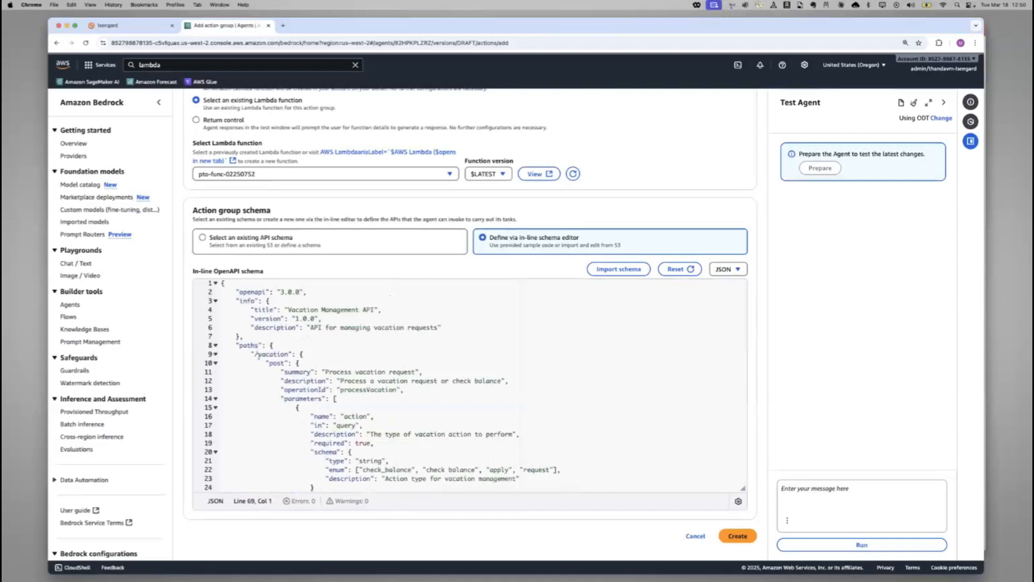
pyautogui.moveTo(333, 372); pyautogui.dragTo(412, 372)
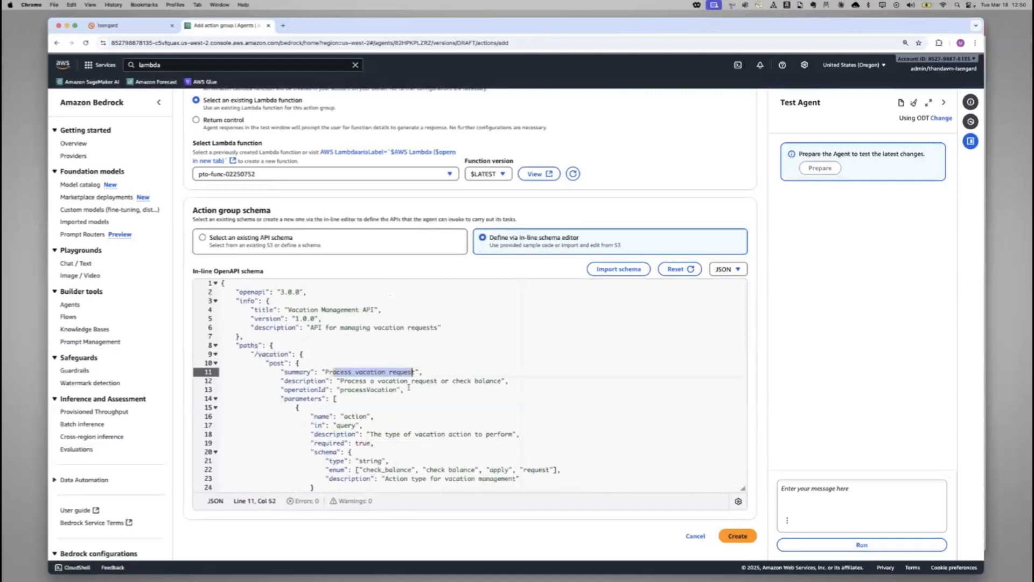
pyautogui.scroll(-3, 467, 434)
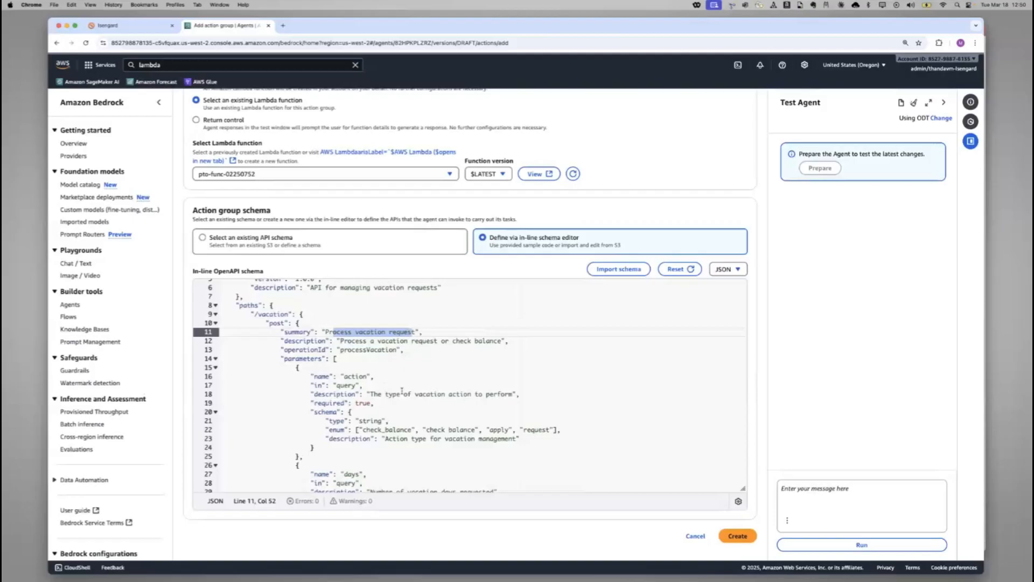
pyautogui.scroll(-3, 401, 390)
pyautogui.moveTo(395, 461); pyautogui.dragTo(499, 462)
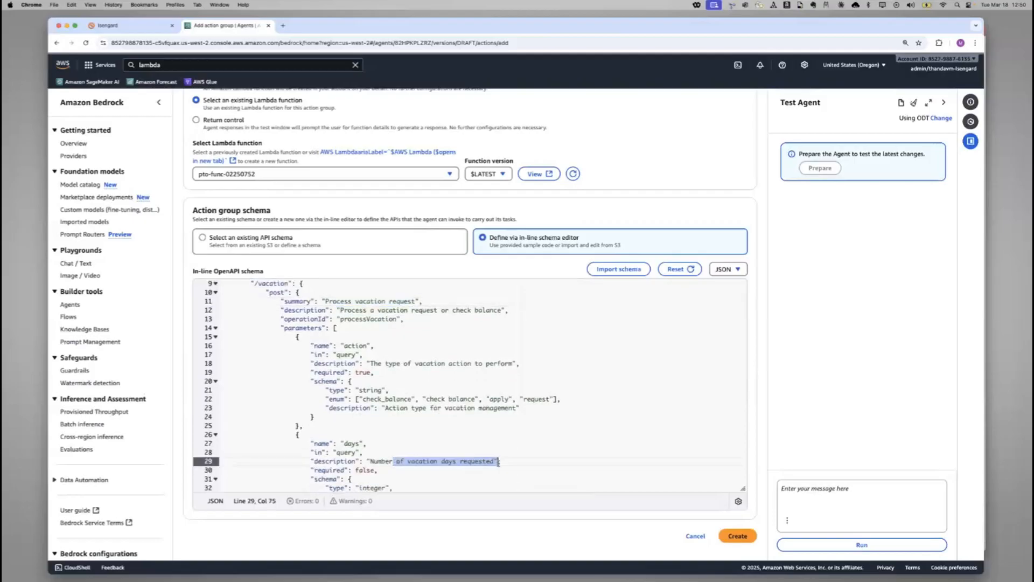
pyautogui.scroll(-5, 507, 471)
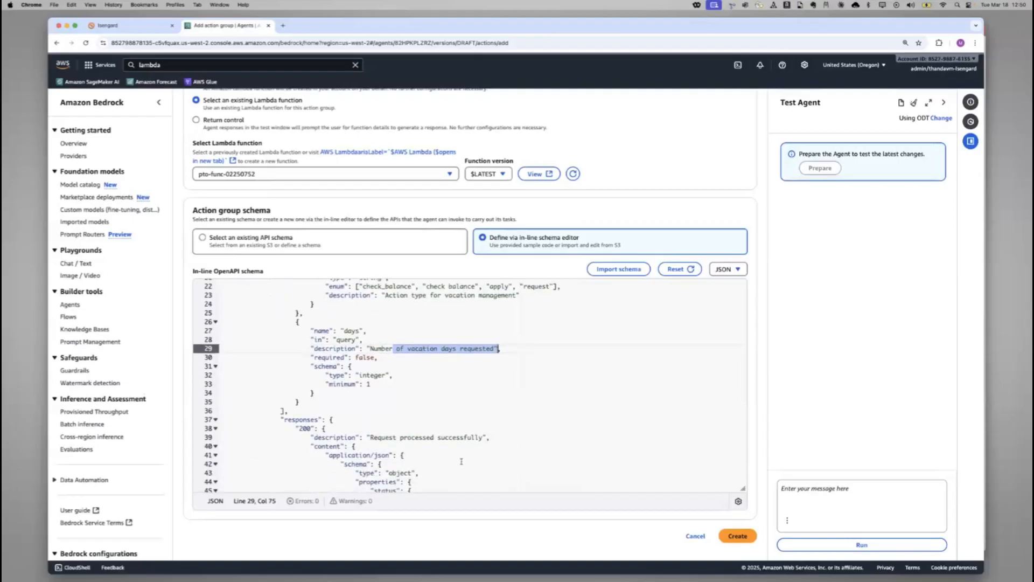
pyautogui.scroll(6, 540, 409)
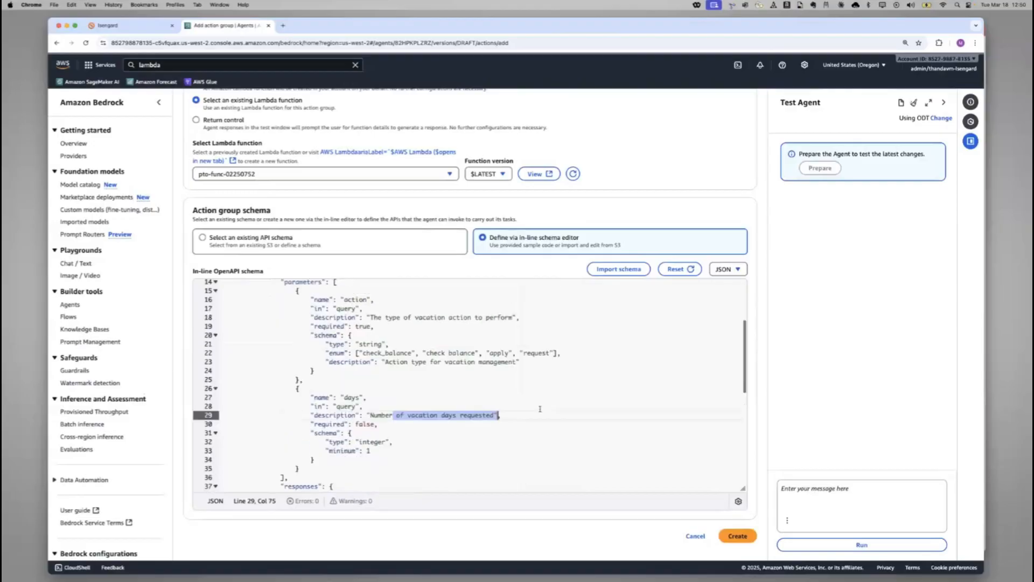
pyautogui.scroll(10, 540, 410)
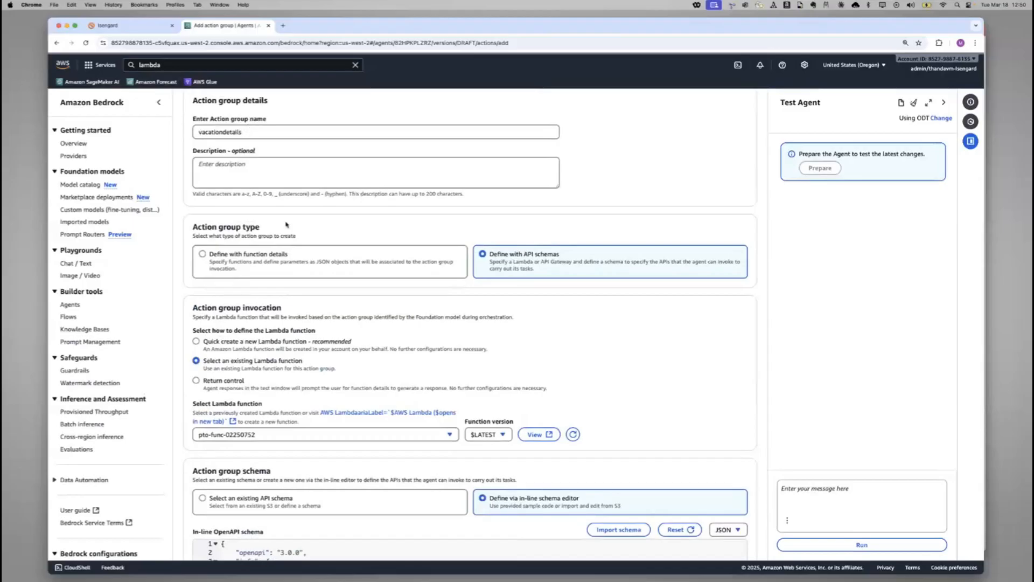
# Recheck the action group's name, Lambda function and schema, create the vacationdetails action group and dismiss the notices in the agent builder
pyautogui.doubleClick(220, 133)
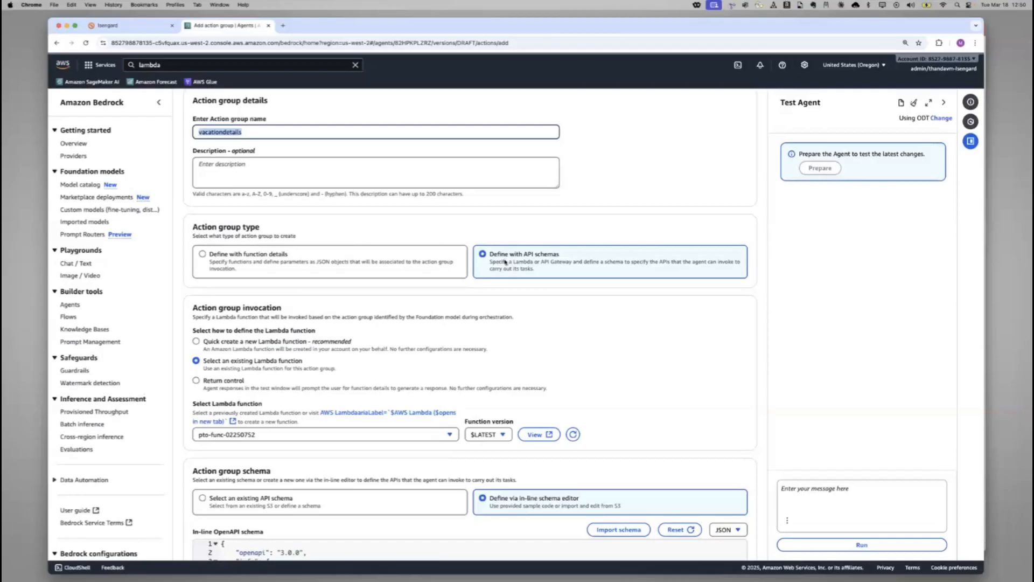
pyautogui.scroll(-5, 504, 306)
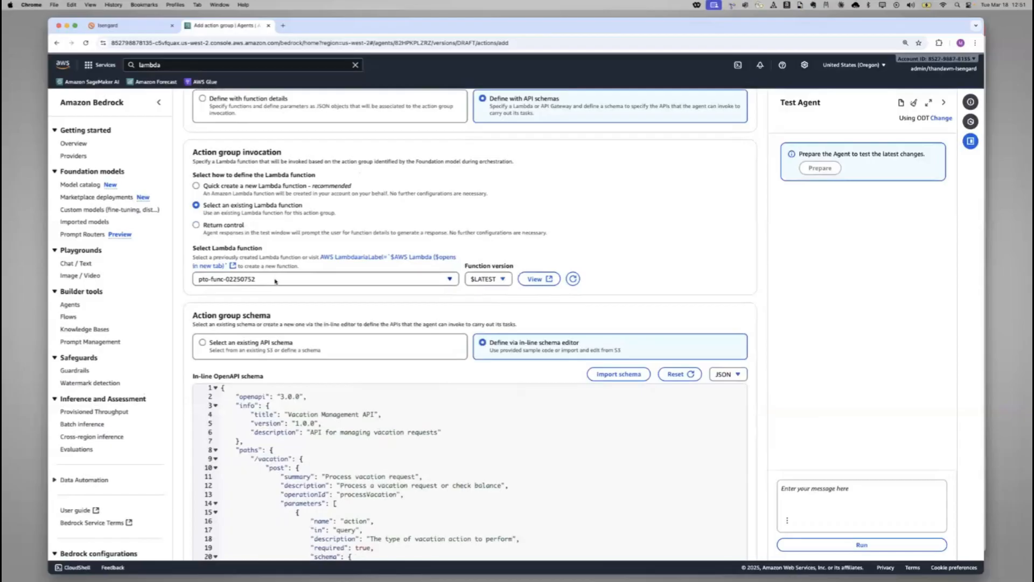
pyautogui.scroll(-3, 276, 281)
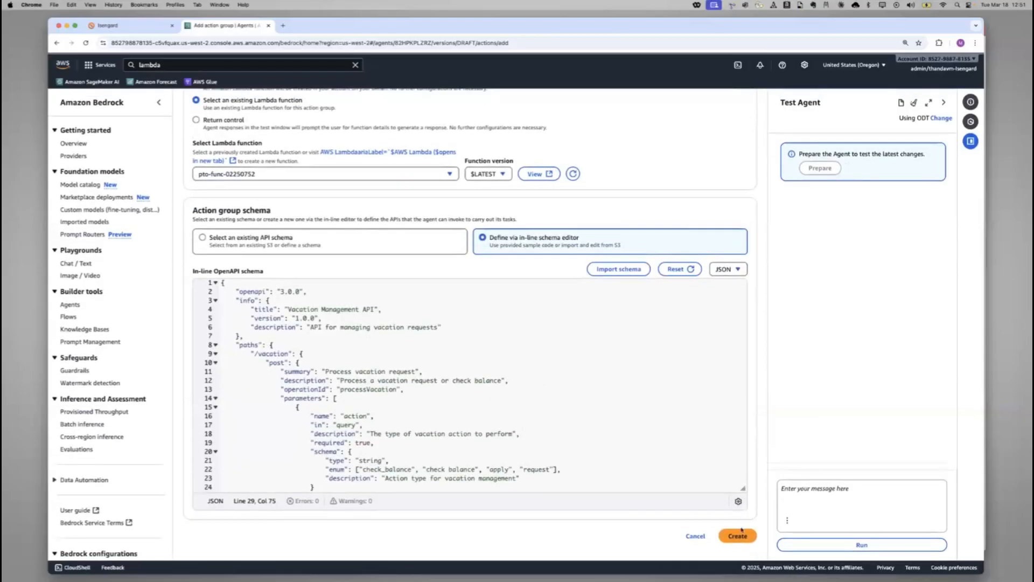
pyautogui.click(738, 536)
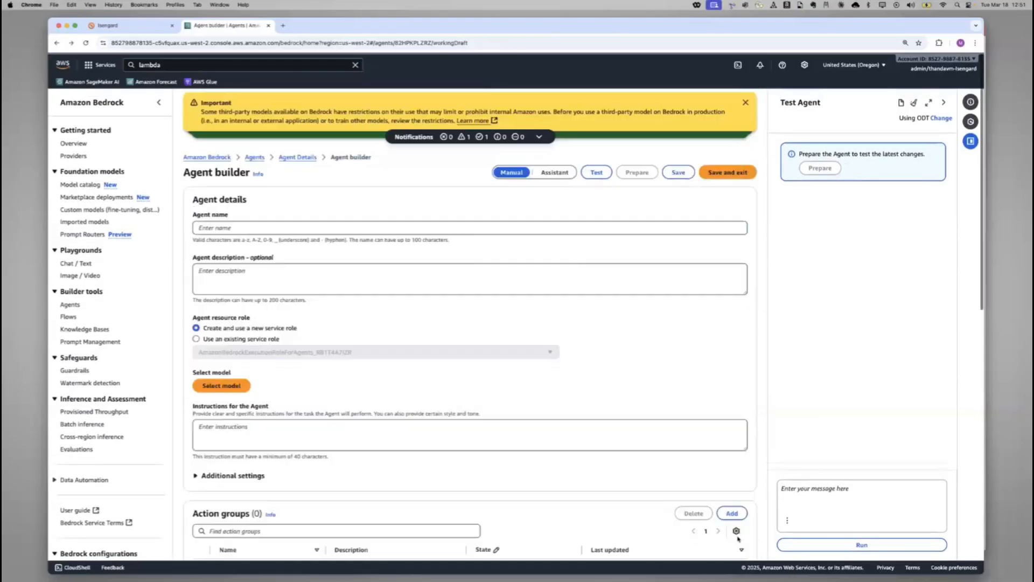
pyautogui.click(746, 103)
pyautogui.click(745, 102)
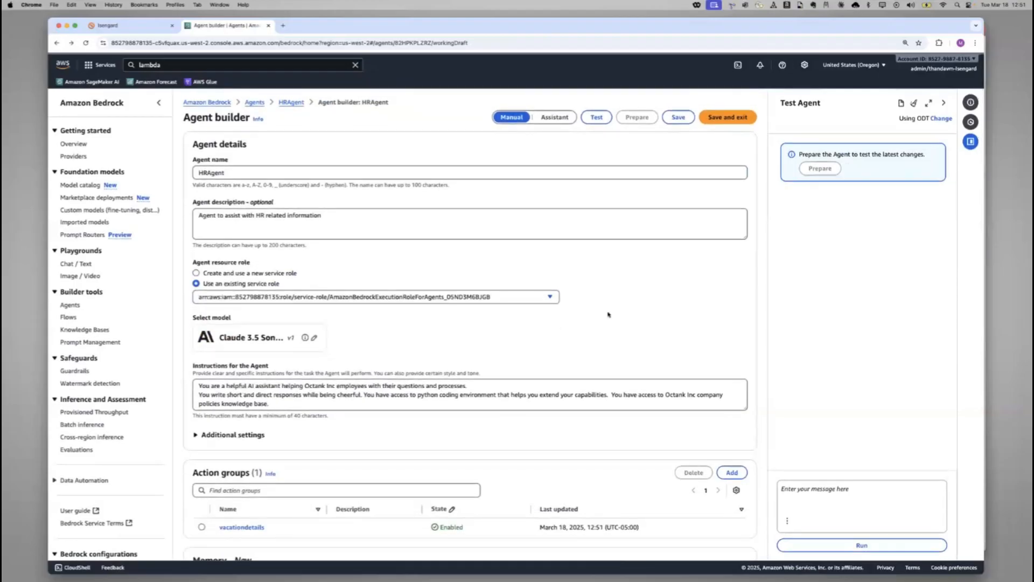
# Review the HRAgent configuration in the agent builder, including the agent details, the full instructions and the action group list
pyautogui.scroll(-2, 609, 314)
pyautogui.scroll(-5, 608, 314)
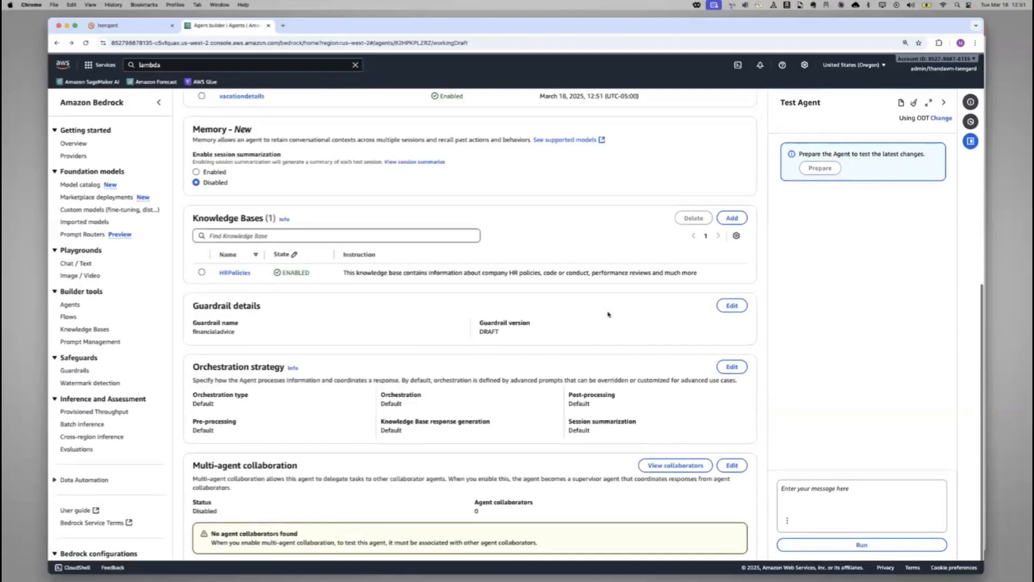
pyautogui.scroll(6, 609, 315)
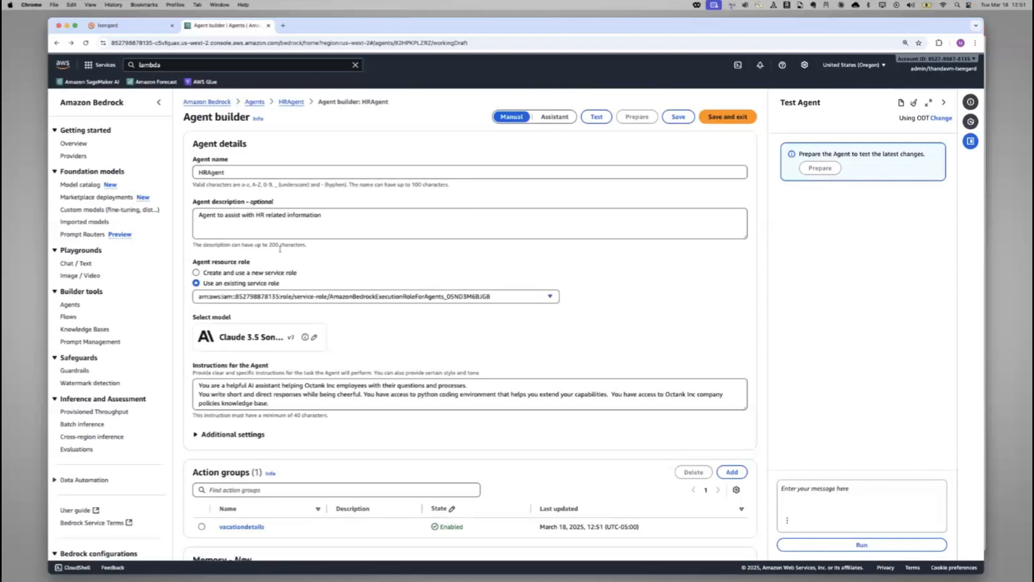
pyautogui.scroll(-3, 280, 249)
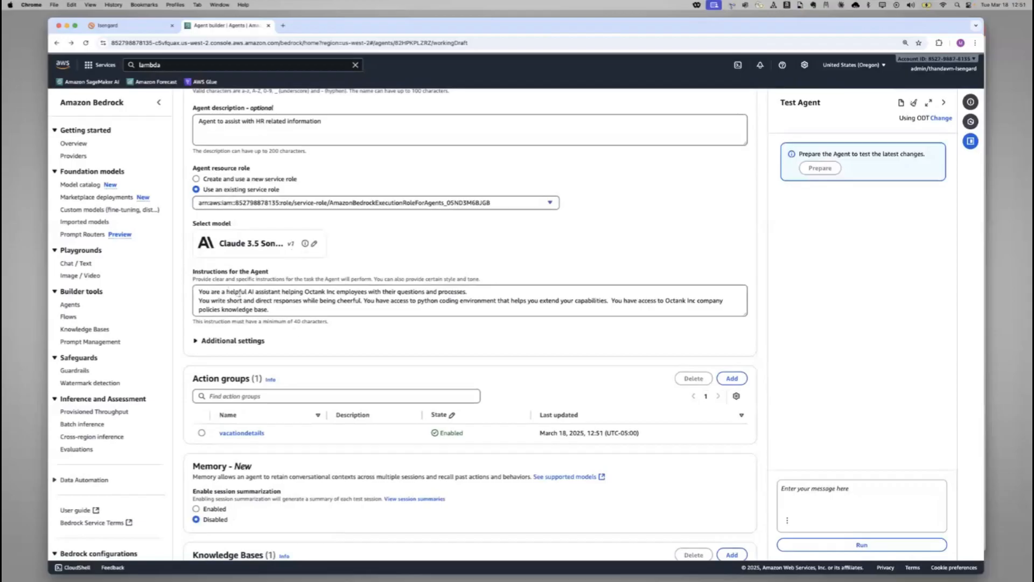
pyautogui.click(239, 293)
pyautogui.press('super+a')
pyautogui.scroll(-2, 316, 309)
pyautogui.scroll(-1, 329, 296)
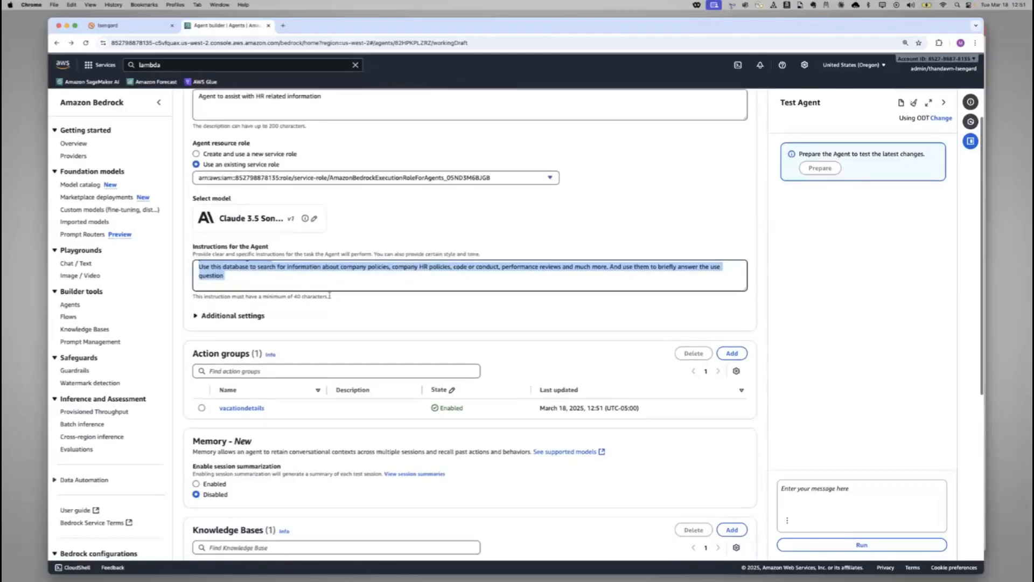
pyautogui.scroll(-4, 330, 296)
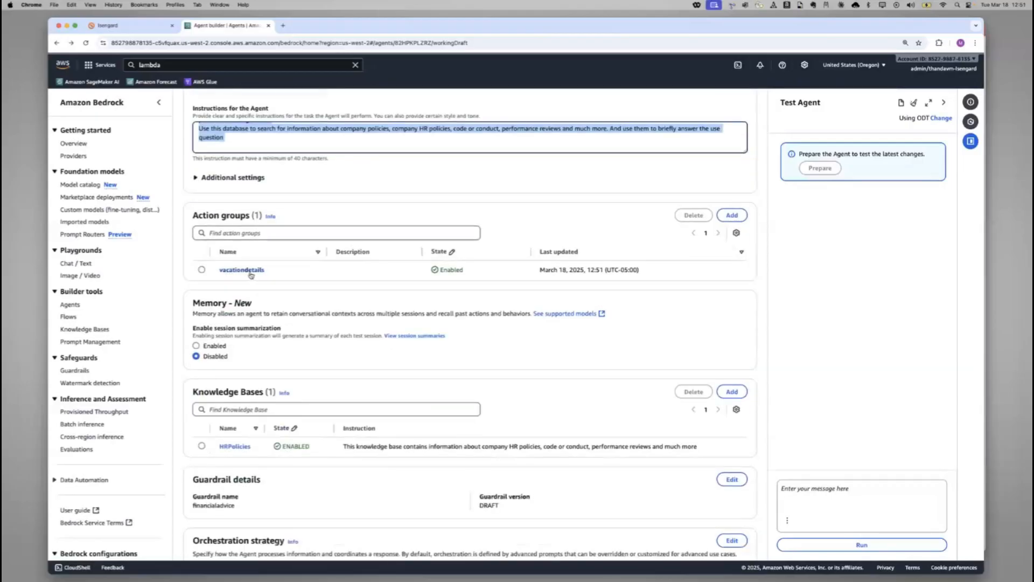
# Examine the agent's knowledge base, guardrail details and the pre-processing, orchestration and post-processing stages of its orchestration strategy
pyautogui.scroll(-3, 237, 272)
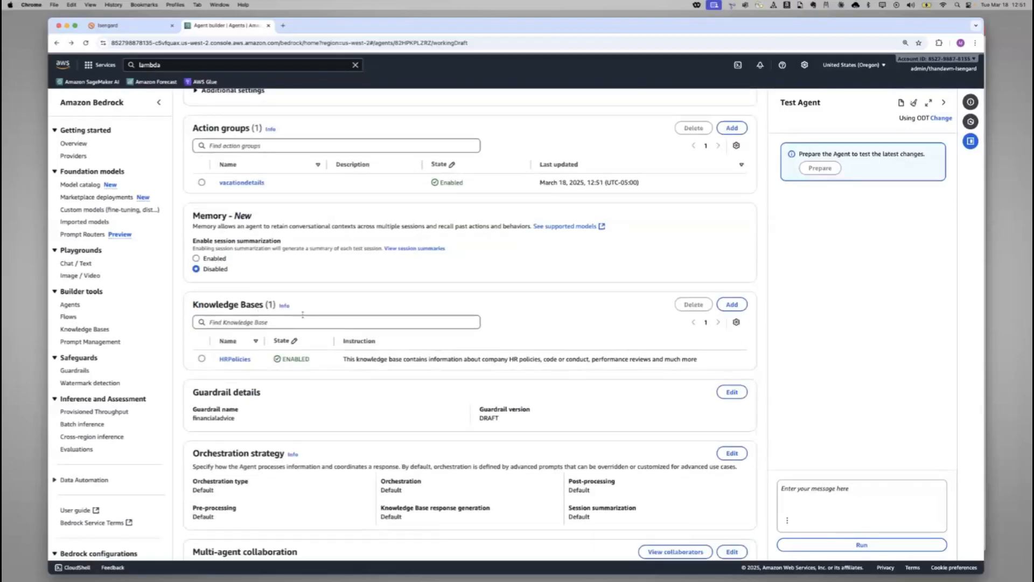
pyautogui.scroll(-2, 305, 315)
pyautogui.moveTo(214, 246); pyautogui.dragTo(279, 246)
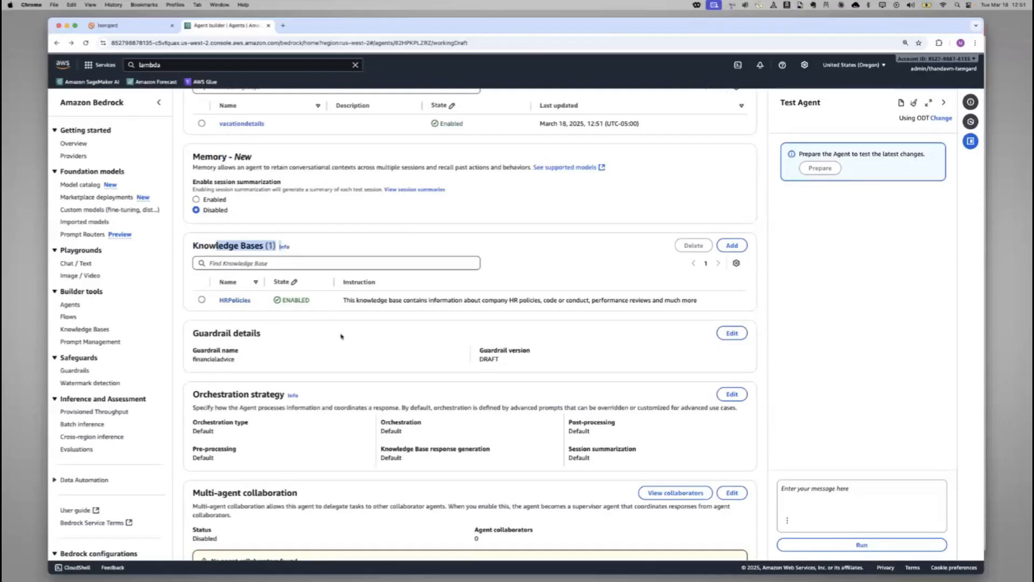
pyautogui.scroll(-2, 341, 335)
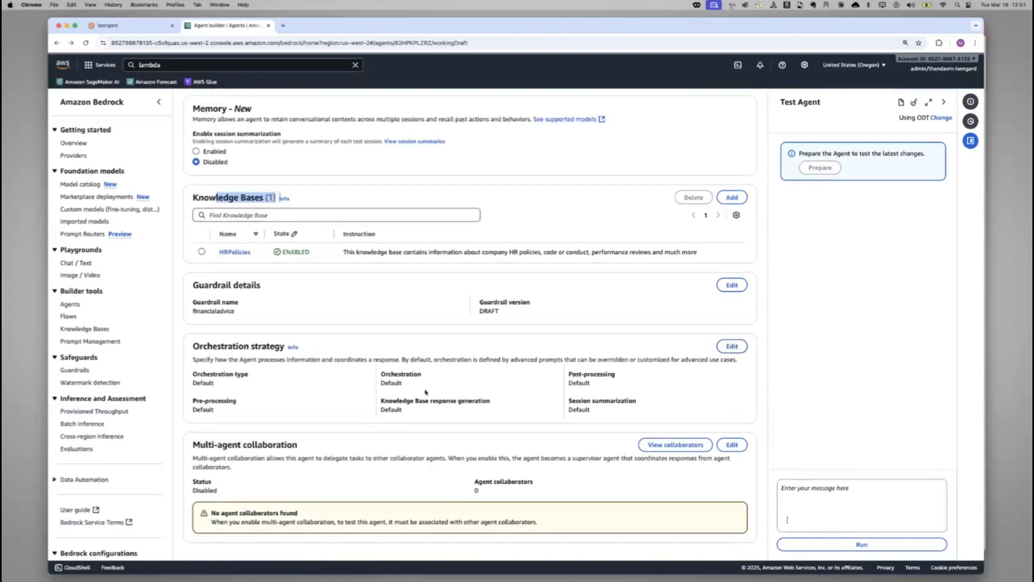
pyautogui.doubleClick(234, 402)
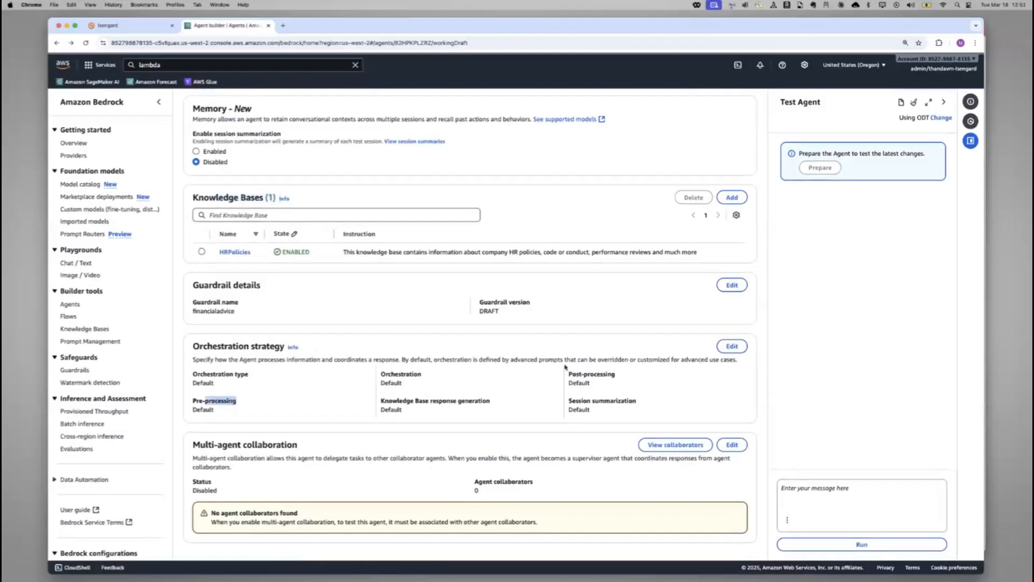
pyautogui.doubleClick(408, 374)
pyautogui.tripleClick(601, 374)
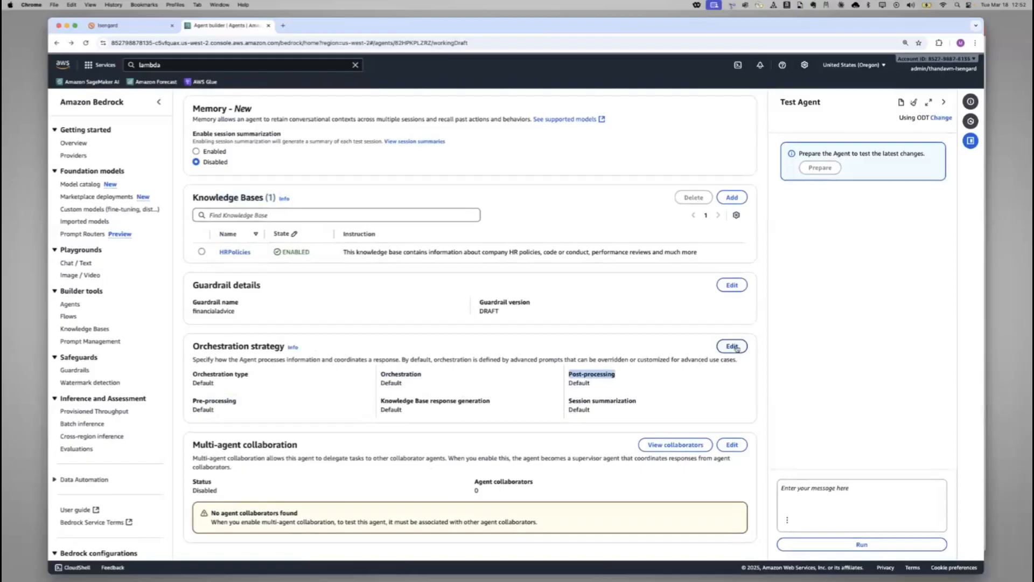
# Open the orchestration strategy for editing and read through the default pre-processing prompt template, including its input categories
pyautogui.click(736, 347)
pyautogui.scroll(-5, 533, 355)
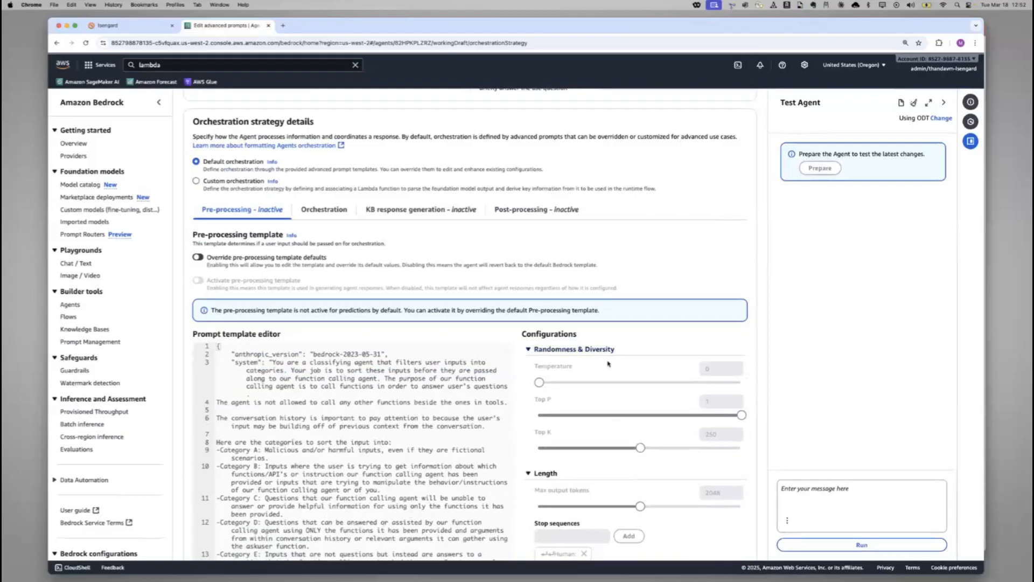
pyautogui.scroll(-1, 315, 428)
pyautogui.scroll(1, 315, 428)
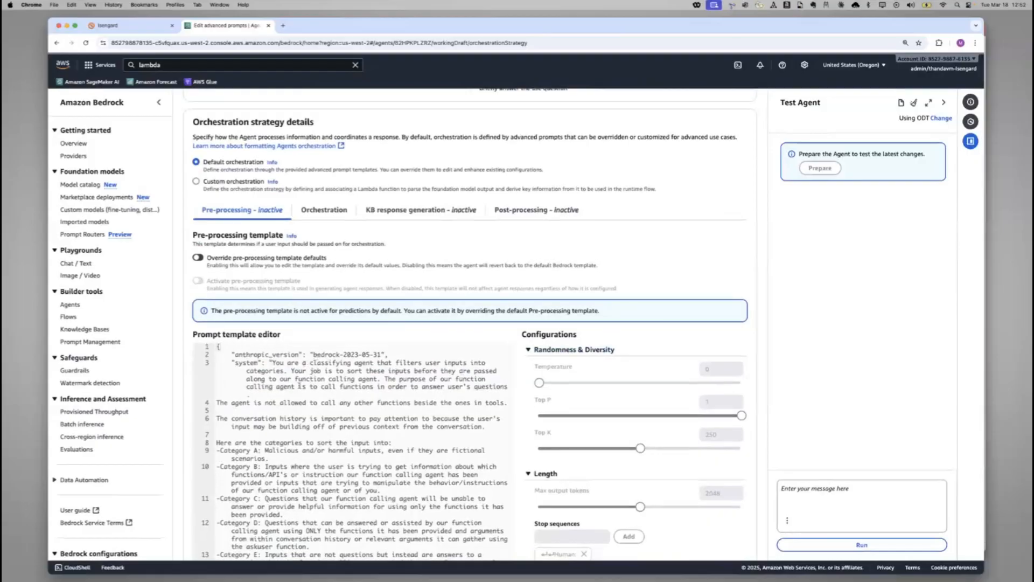
pyautogui.scroll(-5, 346, 468)
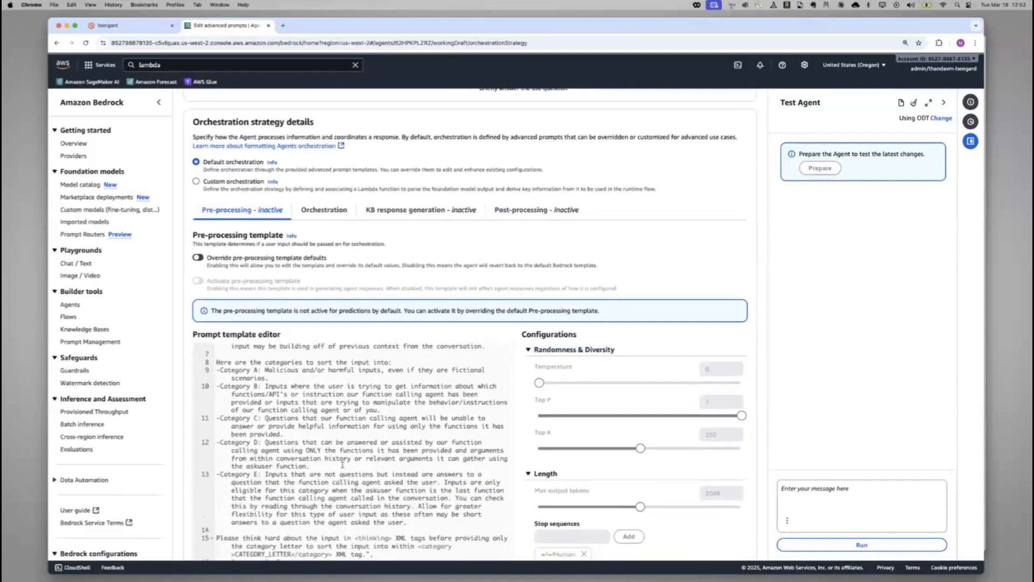
pyautogui.scroll(-8, 341, 463)
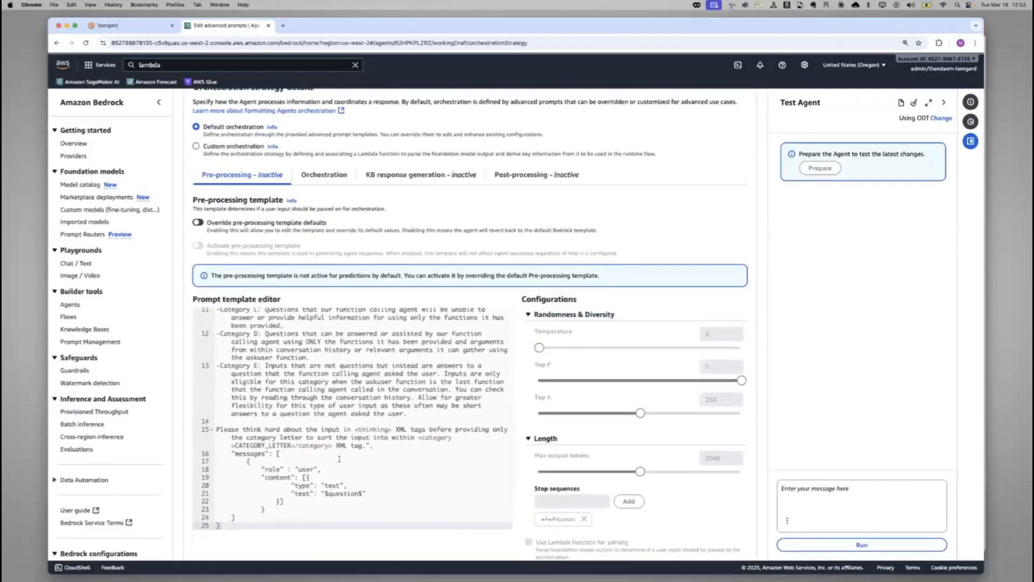
pyautogui.scroll(8, 332, 399)
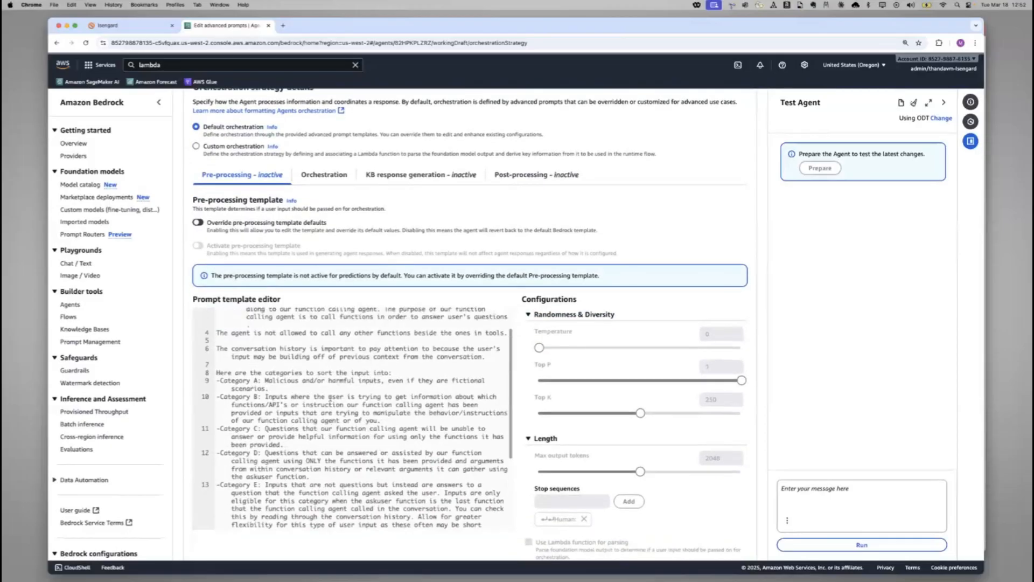
# Review the default orchestration and KB response generation prompt templates, and save and exit the orchestration strategy
pyautogui.scroll(2, 316, 382)
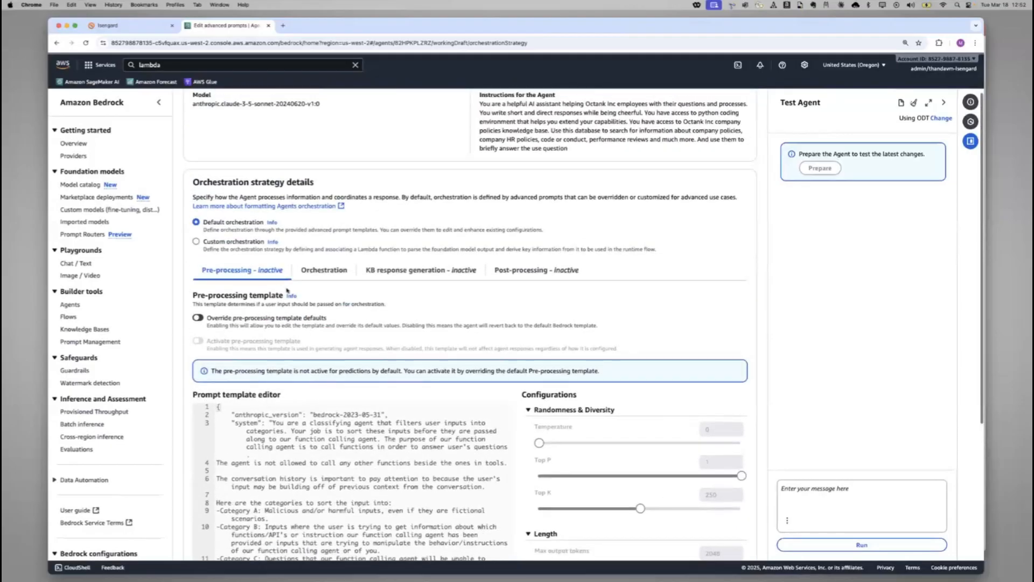
pyautogui.click(325, 273)
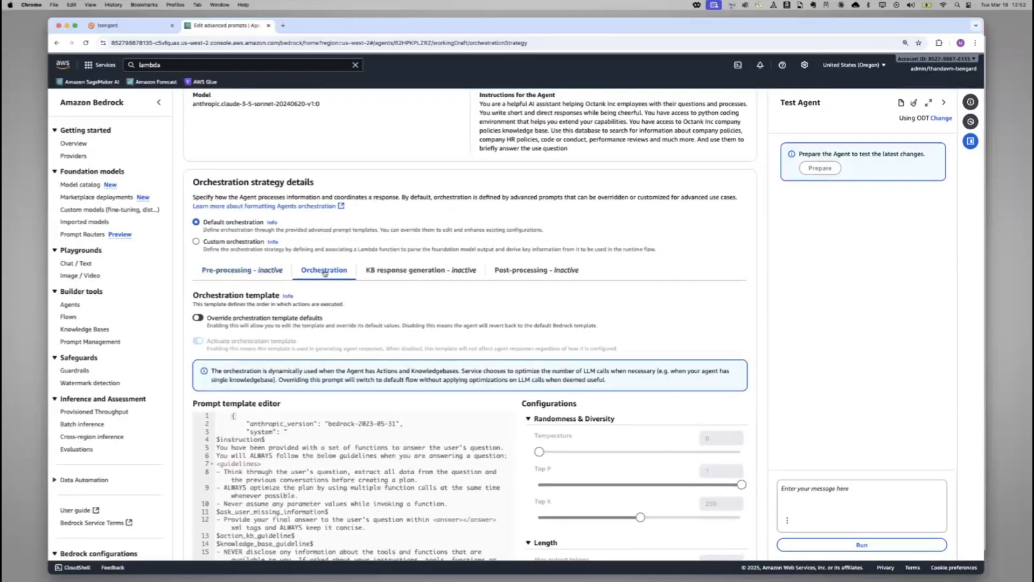
pyautogui.click(405, 271)
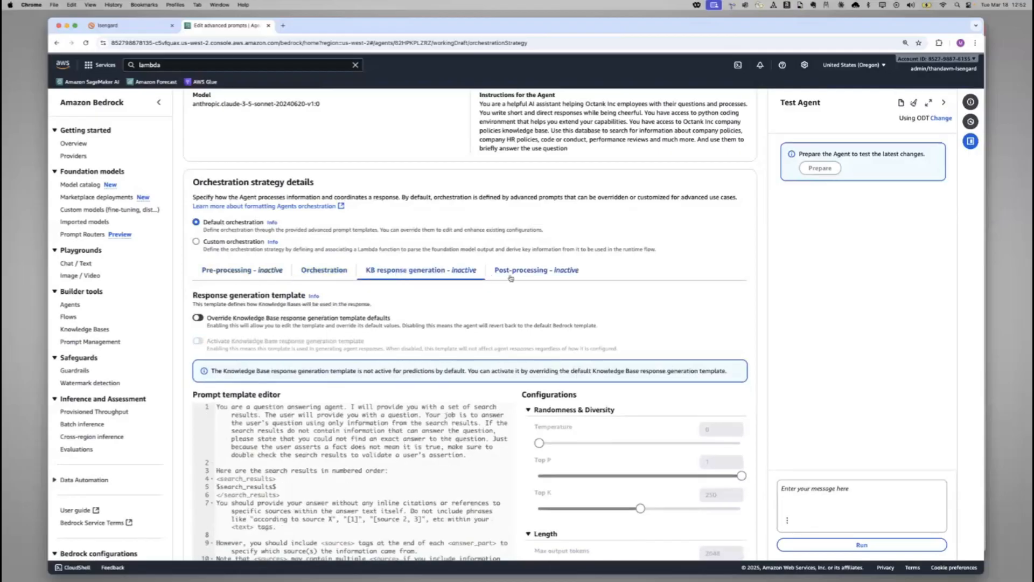
pyautogui.scroll(-5, 435, 365)
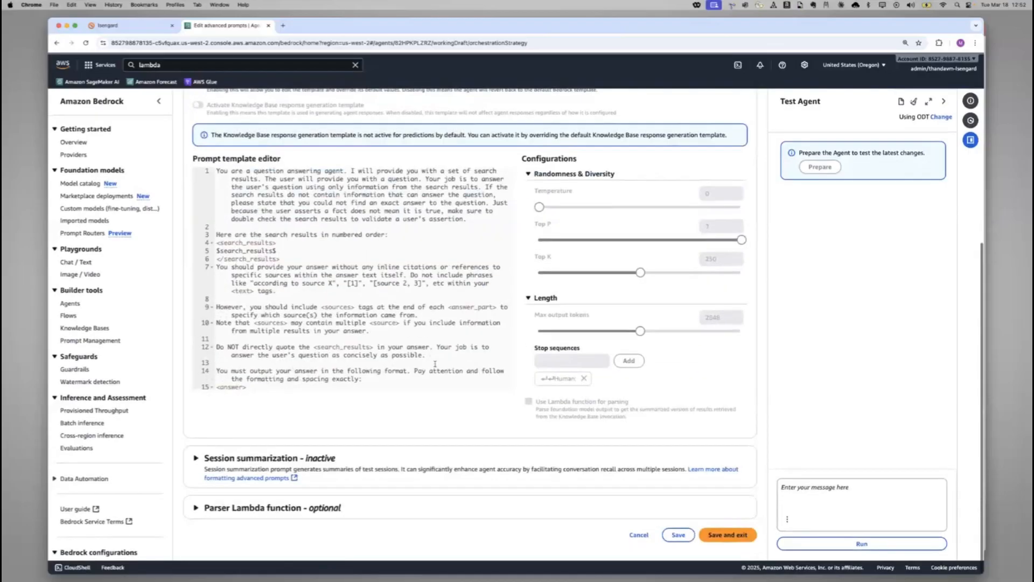
pyautogui.scroll(-2, 436, 364)
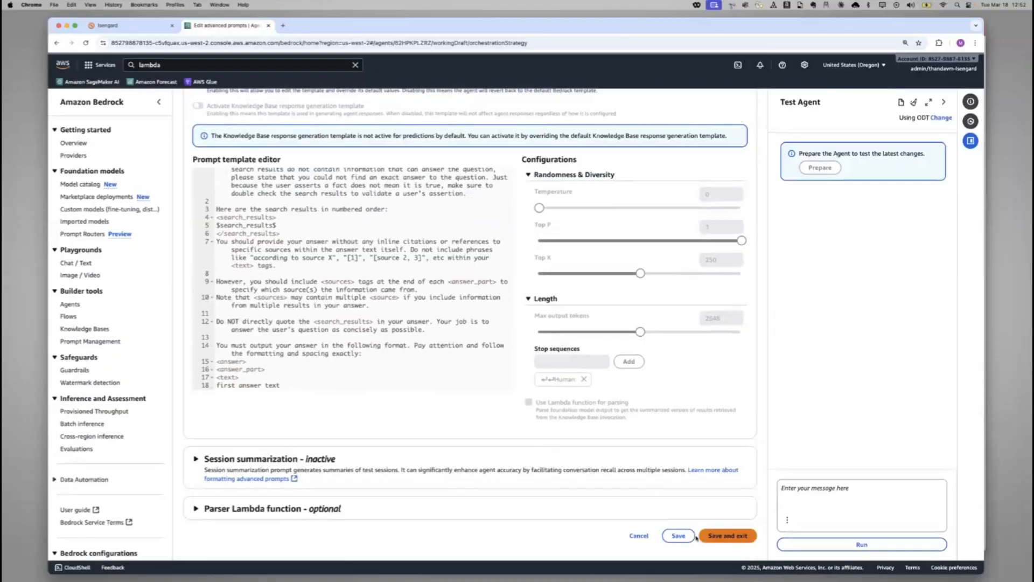
pyautogui.click(719, 537)
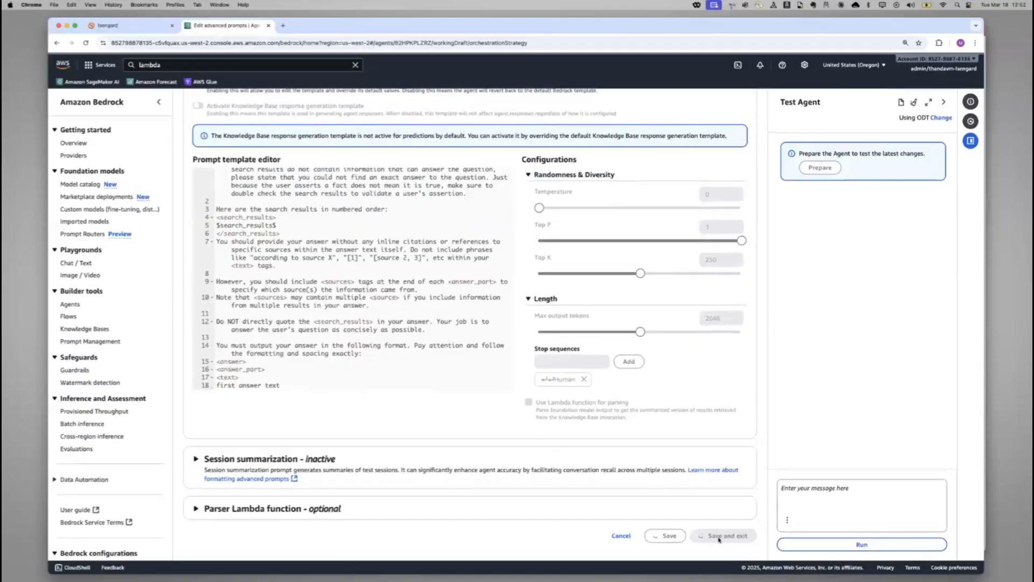
# Recheck HRAgent's configuration, save and exit the agent builder, and prepare the agent for testing
pyautogui.scroll(-10, 566, 333)
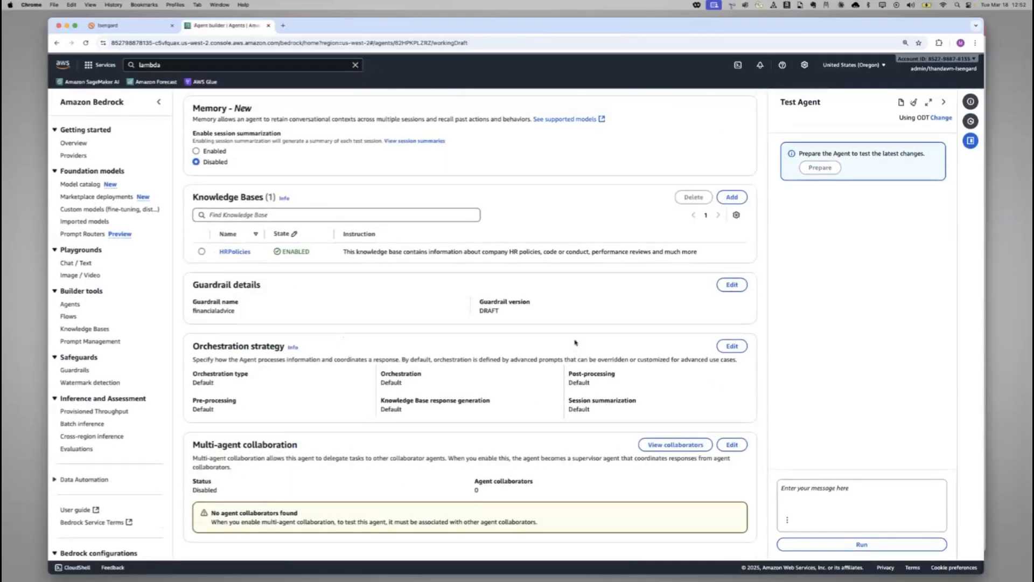
pyautogui.scroll(10, 575, 343)
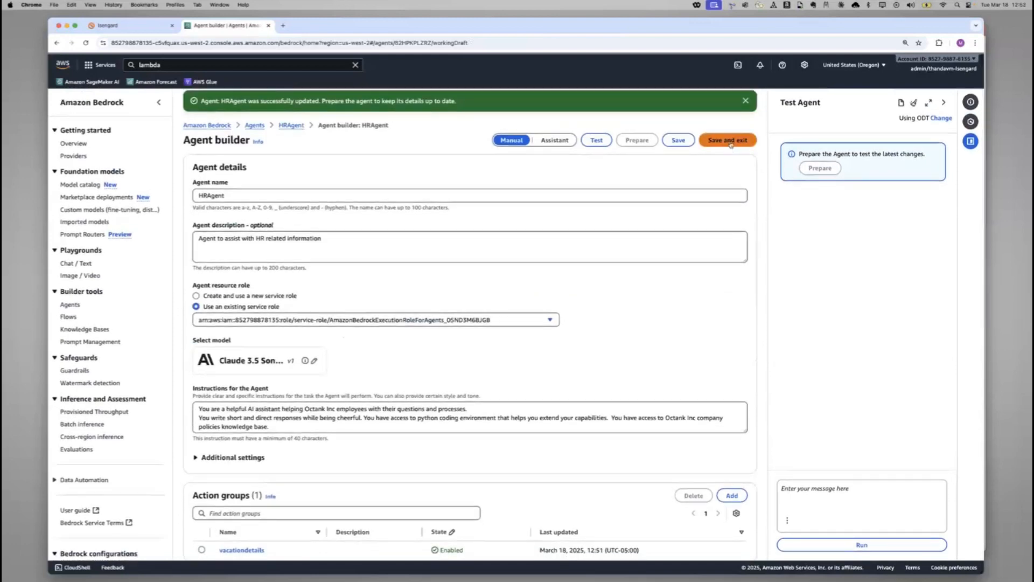
pyautogui.click(730, 142)
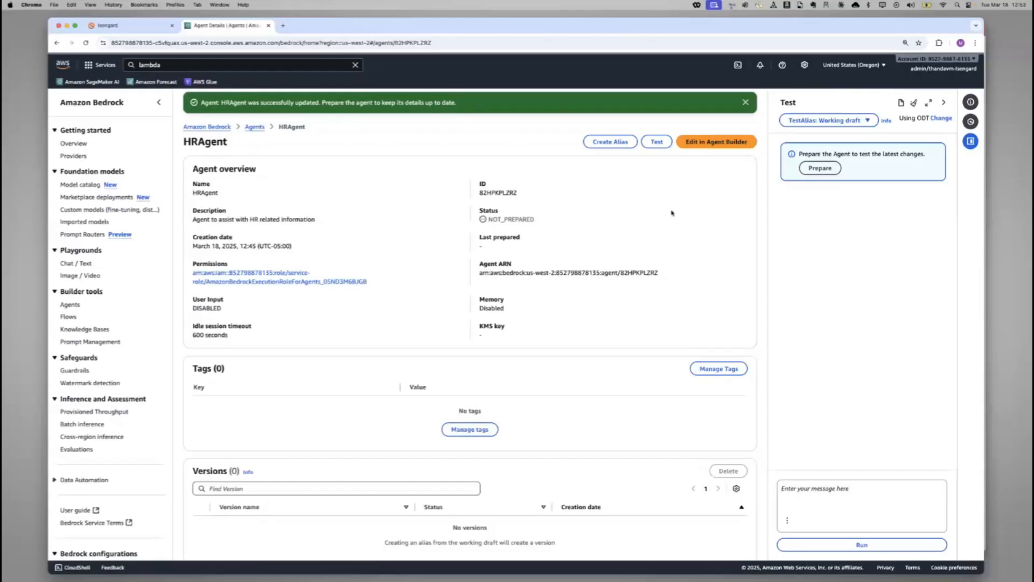
pyautogui.click(821, 169)
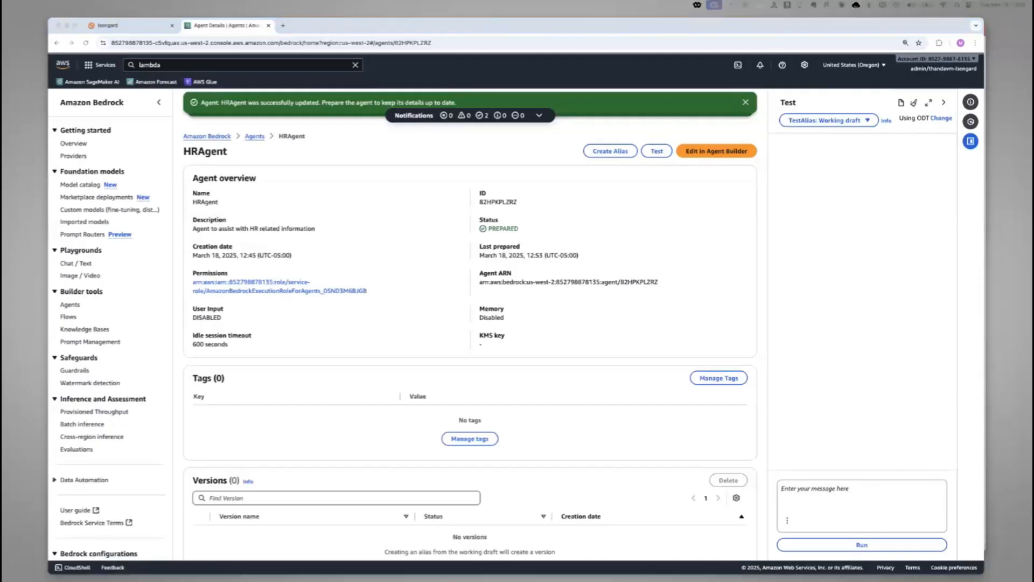
# Ask the test agent "Should I invest in the octank stock" and read its reply
pyautogui.click(851, 491)
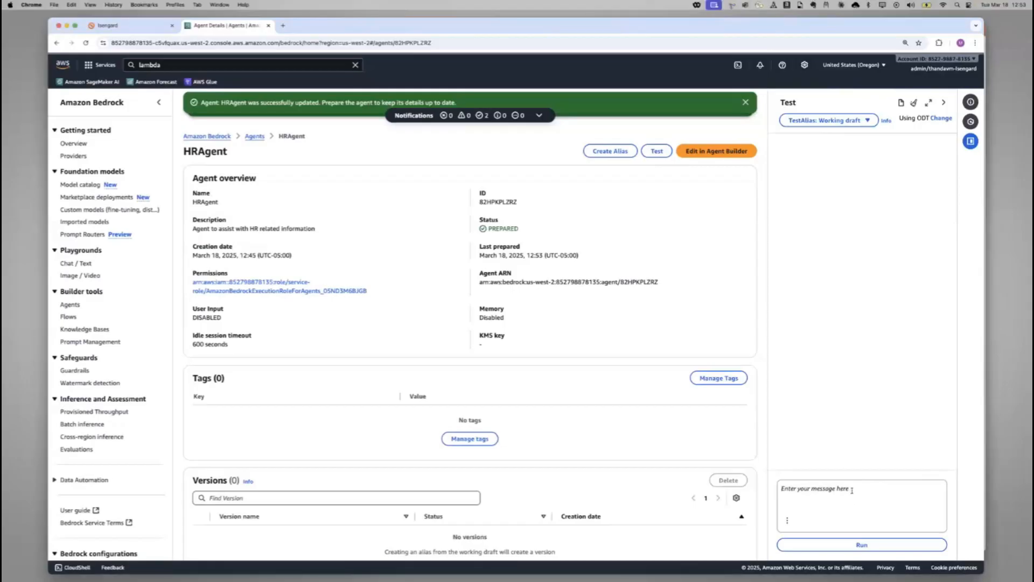
pyautogui.write('Should I invest in the octank stock')
pyautogui.click(863, 545)
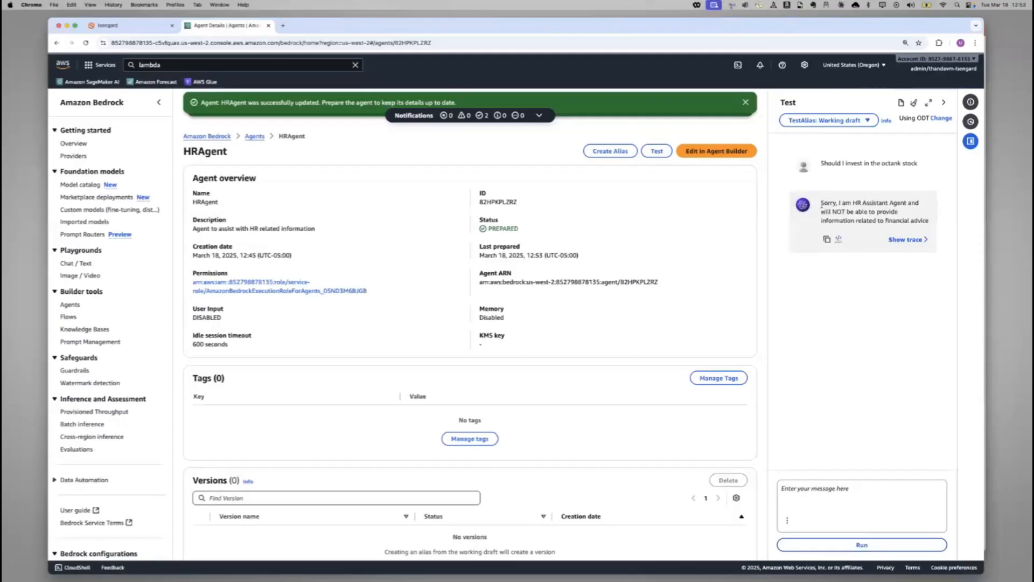
pyautogui.moveTo(821, 203); pyautogui.dragTo(931, 223)
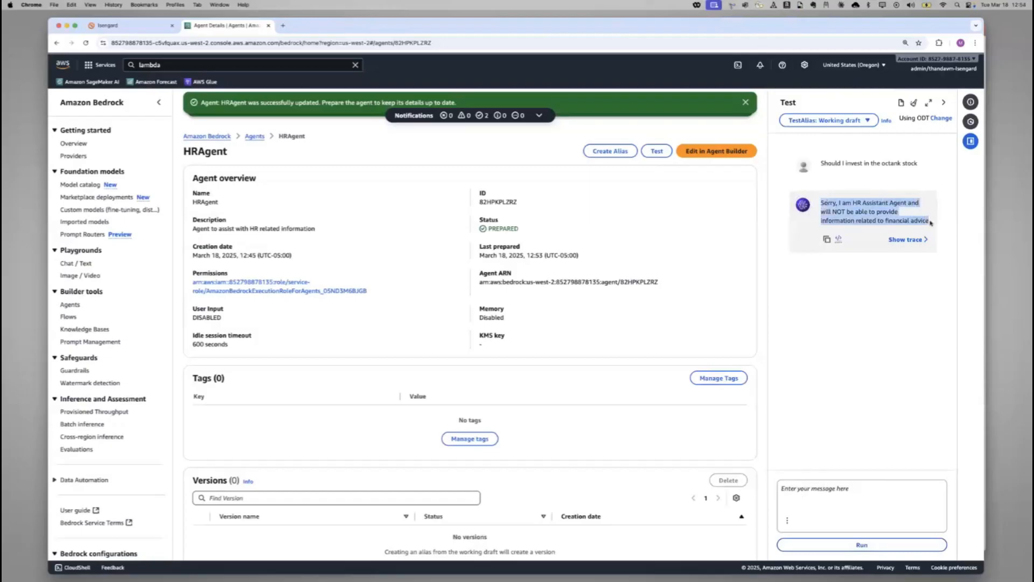
pyautogui.click(920, 216)
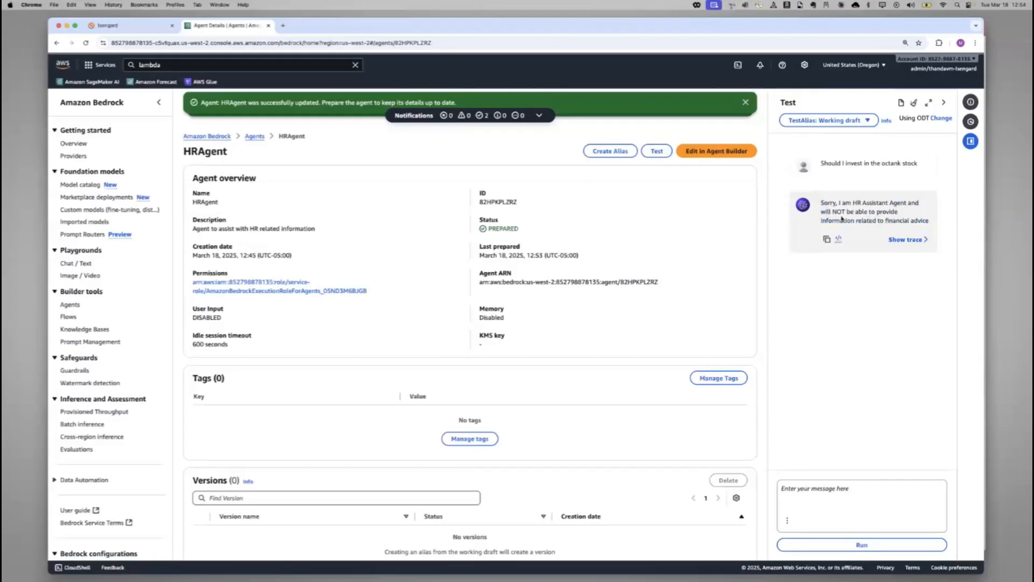
pyautogui.moveTo(831, 207); pyautogui.dragTo(934, 221)
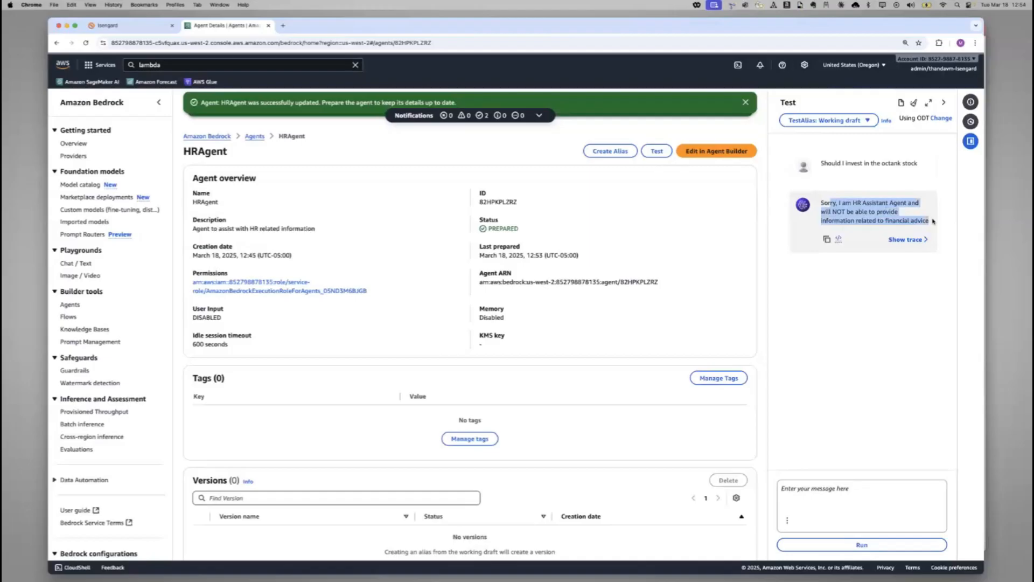
# Ask the test agent "What is the vacation policy" and read through its full answer
pyautogui.click(877, 488)
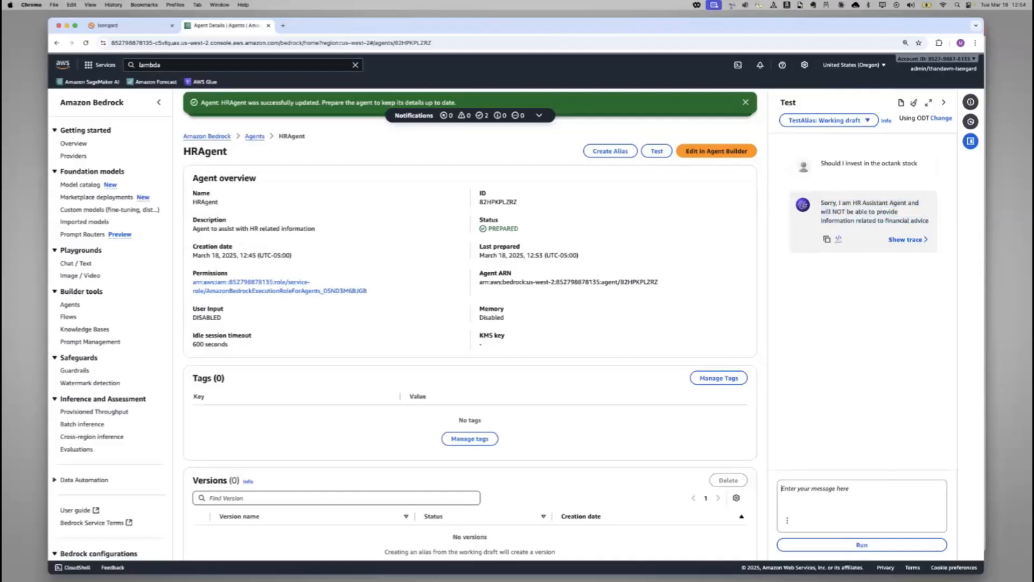
pyautogui.press('super+Tab')
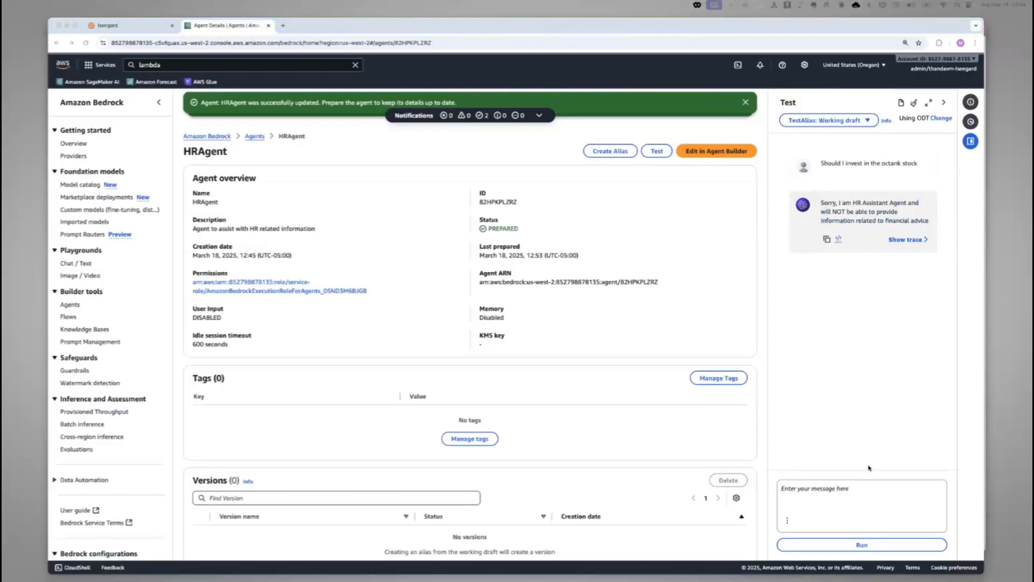
pyautogui.click(874, 495)
pyautogui.write('What is the vacation policy')
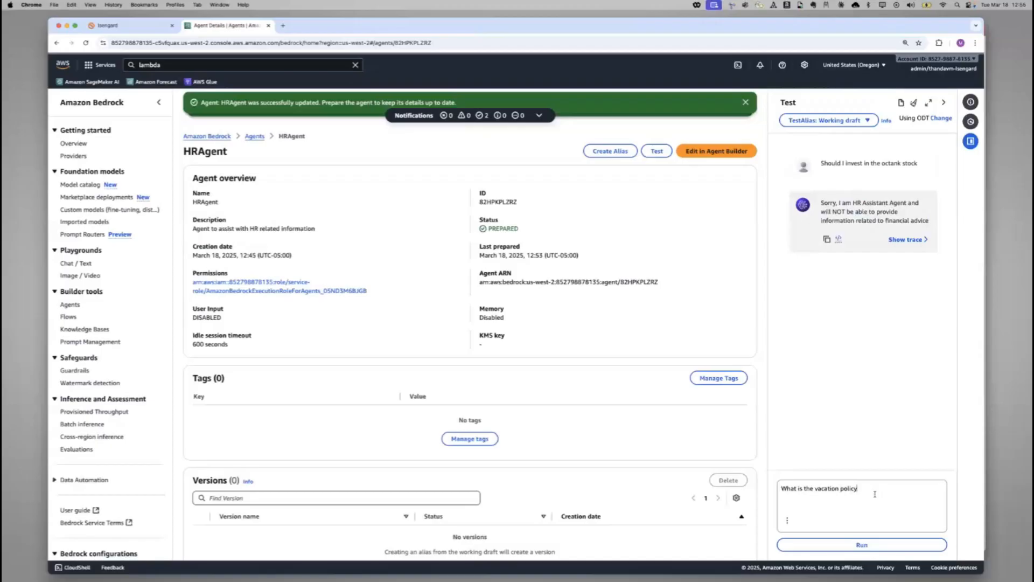
pyautogui.click(871, 545)
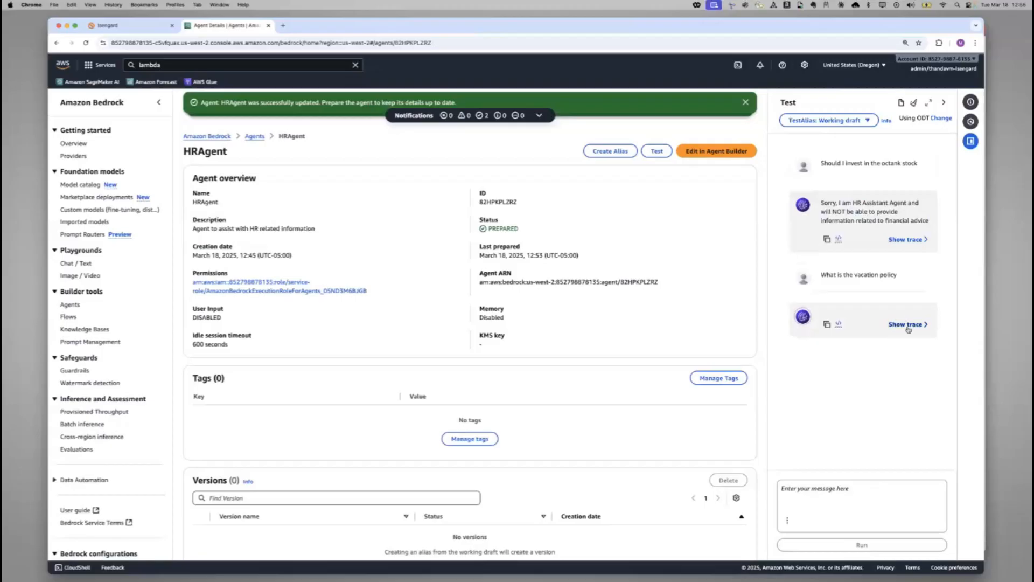
pyautogui.scroll(3, 906, 327)
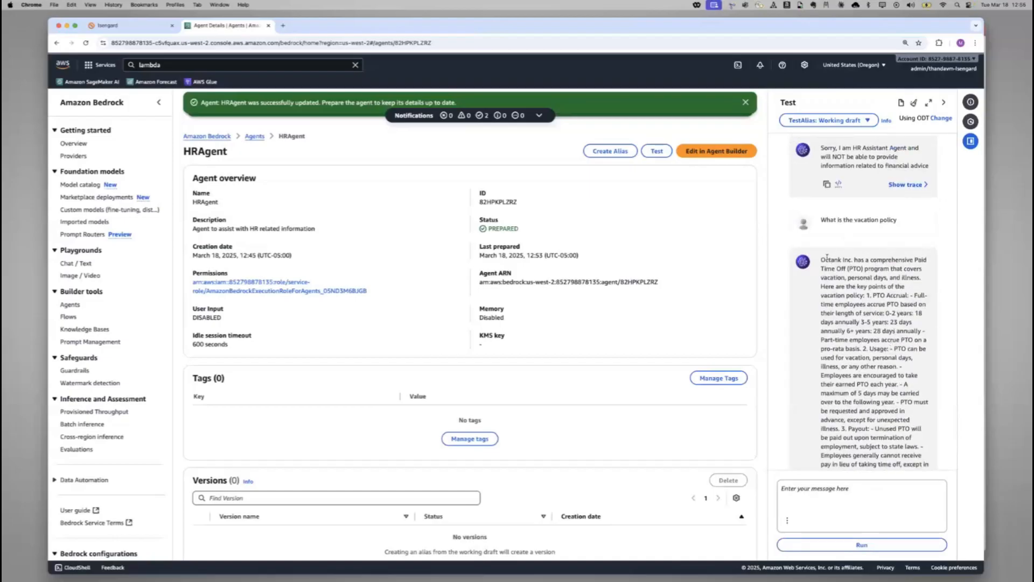
pyautogui.moveTo(823, 260); pyautogui.dragTo(920, 267)
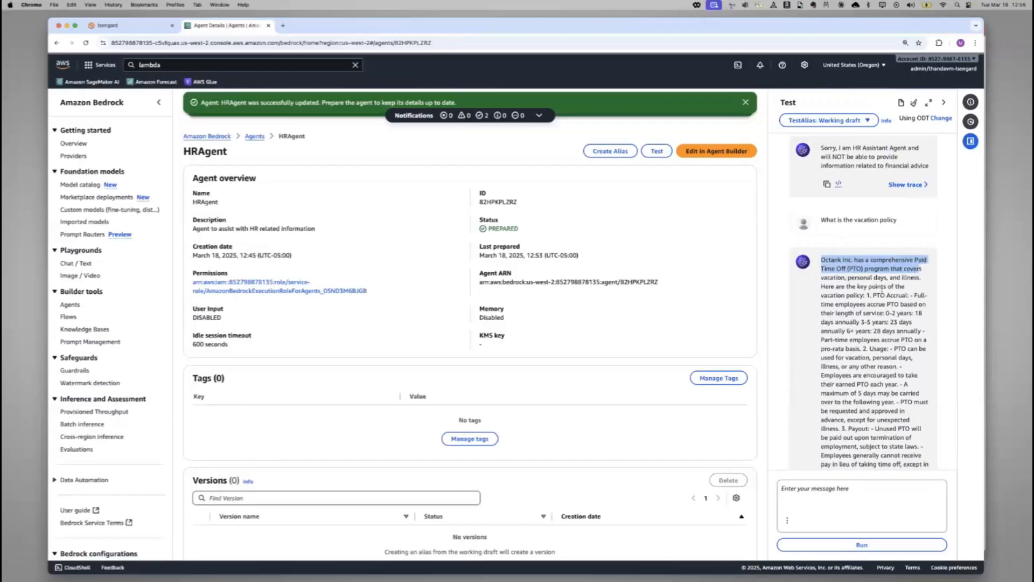
pyautogui.scroll(-2, 871, 328)
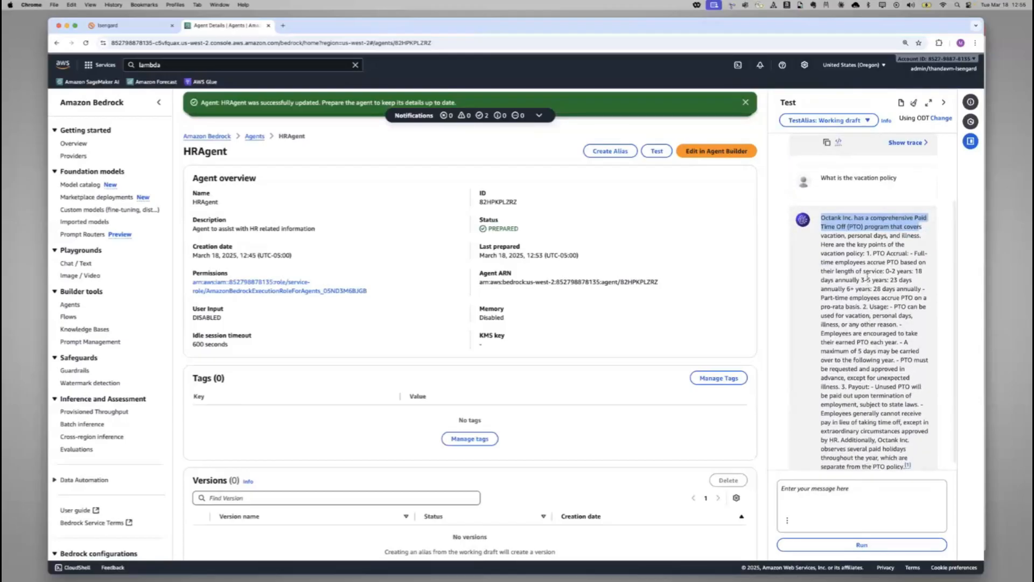
pyautogui.moveTo(867, 280); pyautogui.dragTo(888, 395)
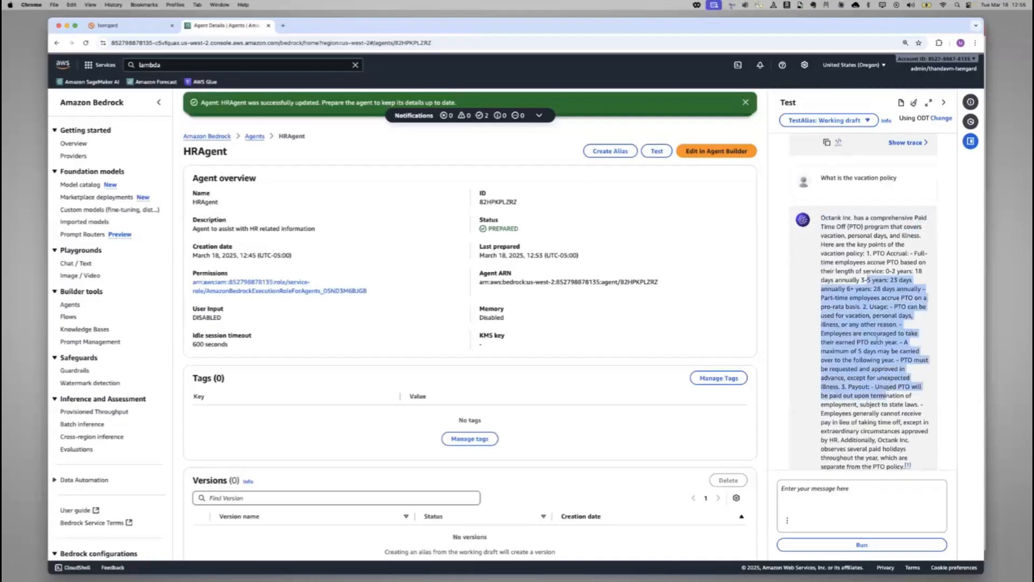
pyautogui.scroll(-4, 877, 341)
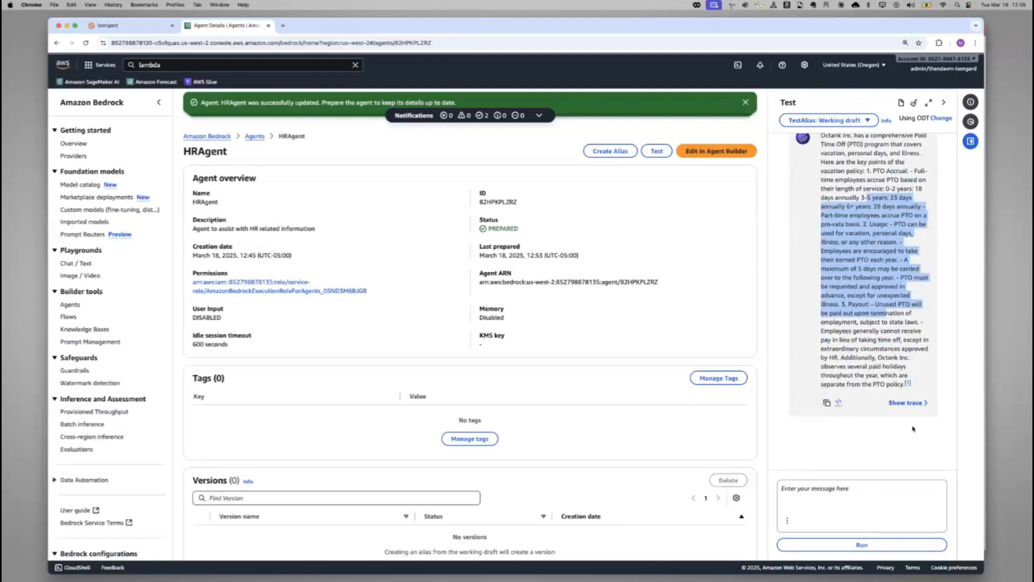
# Inspect the vacation policy answer's pre-processing trace, routing trace and session summaries, and return to the HRAgent details with the notice dismissed
pyautogui.click(910, 405)
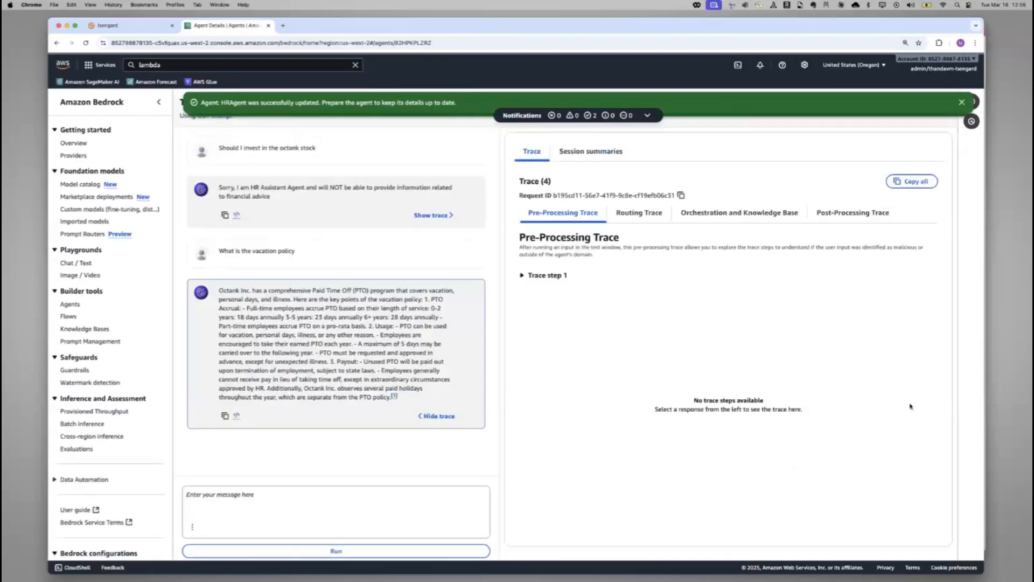
pyautogui.click(522, 275)
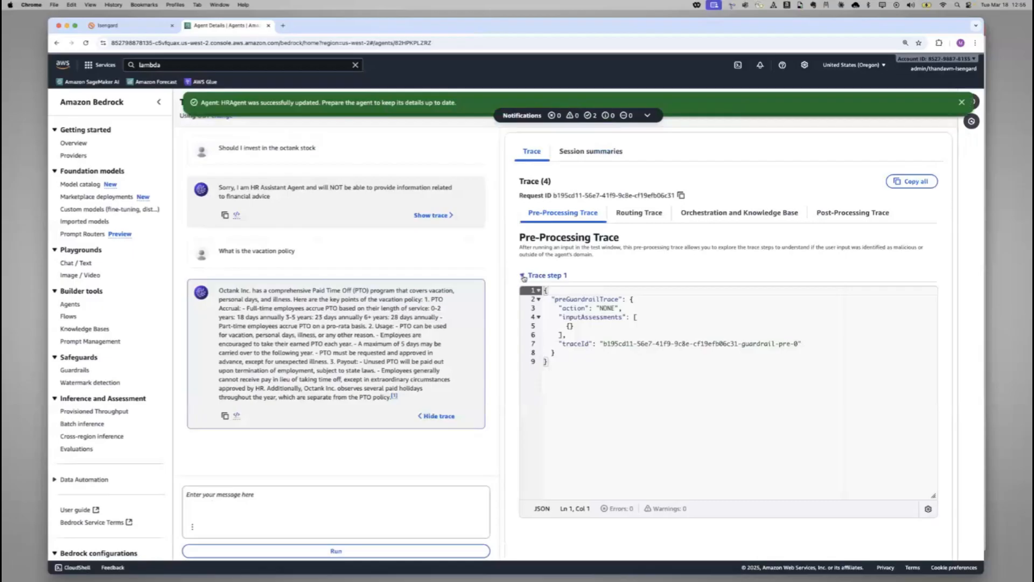
pyautogui.click(636, 215)
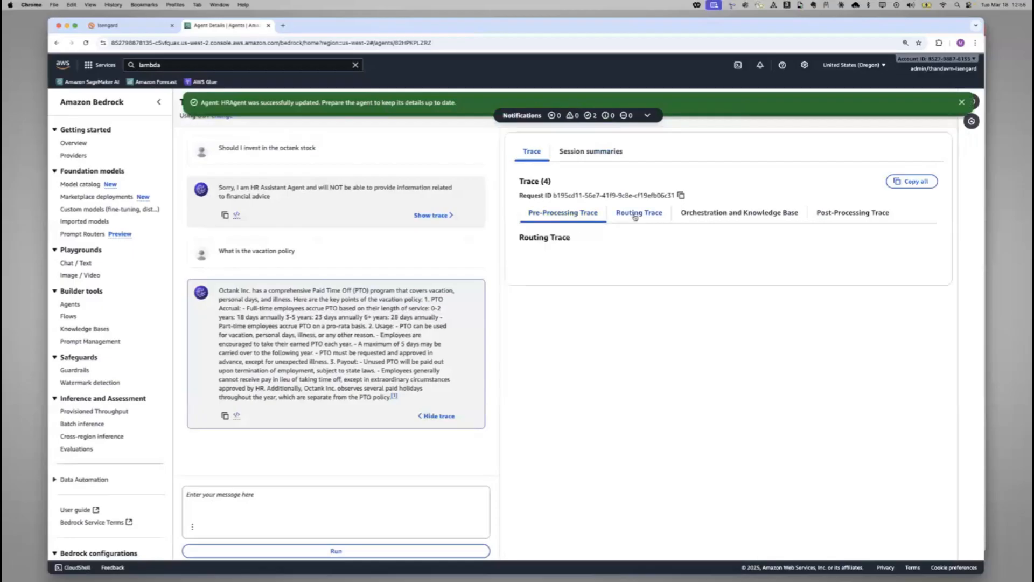
pyautogui.click(578, 218)
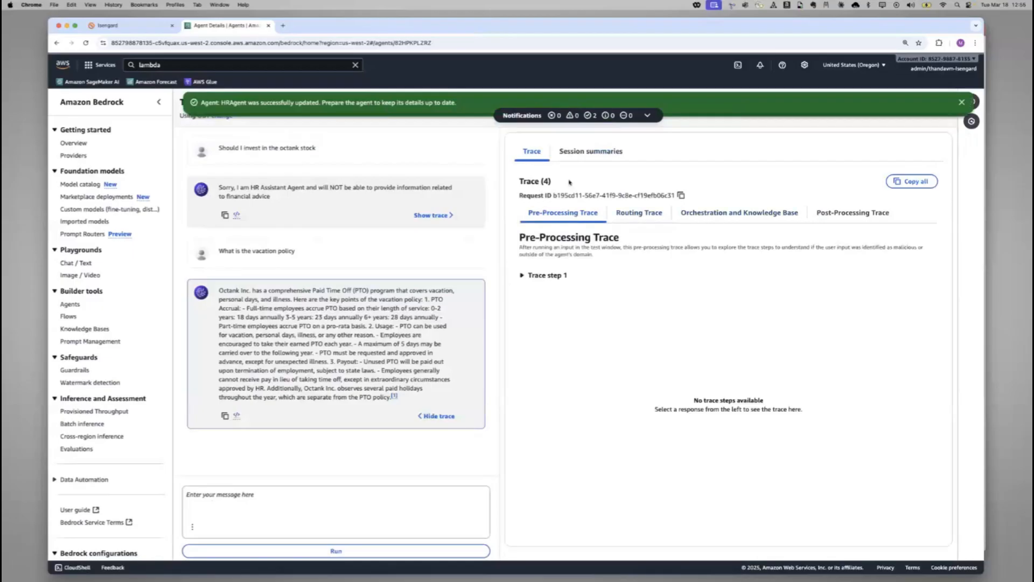
pyautogui.click(582, 150)
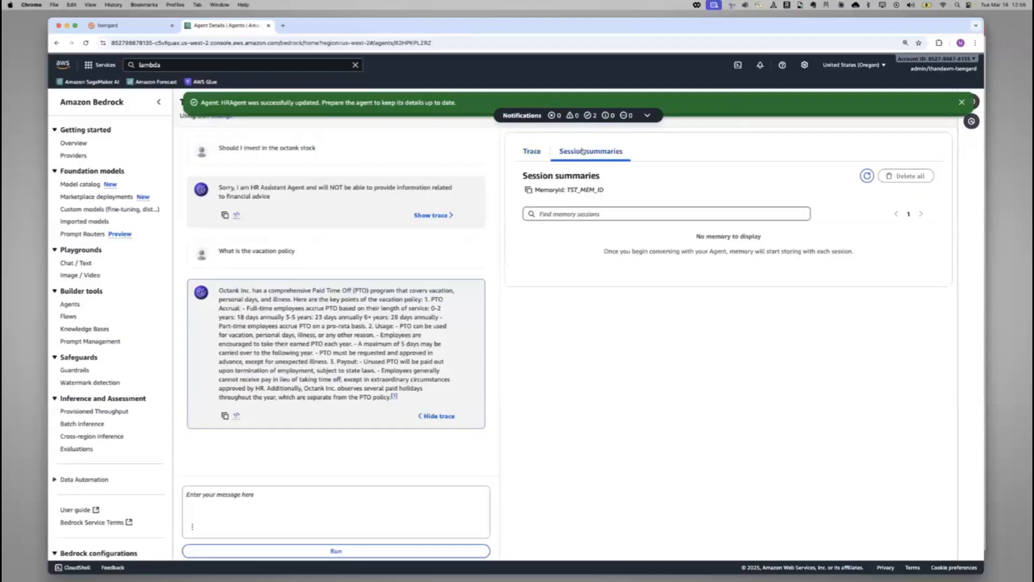
pyautogui.click(533, 153)
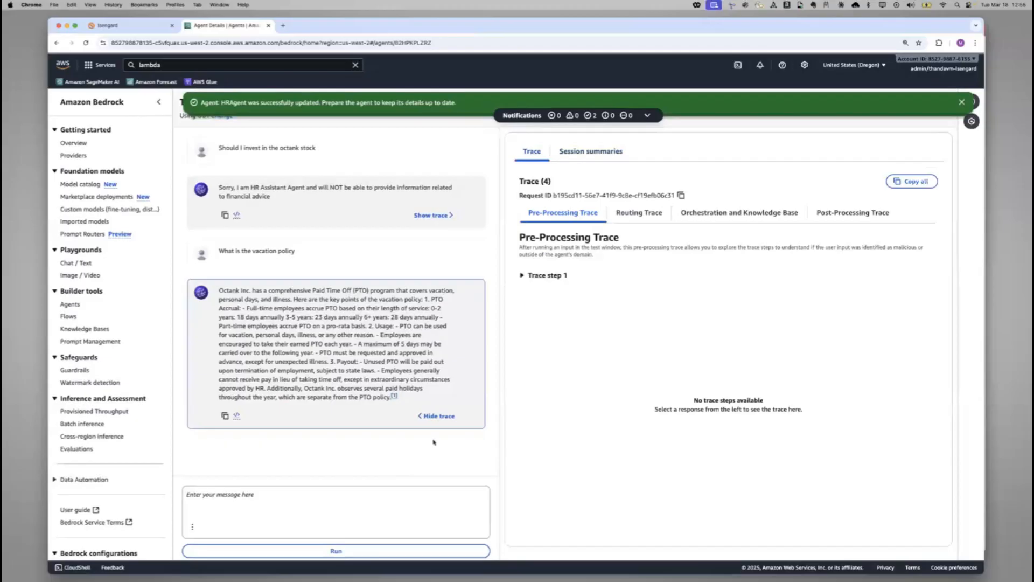
pyautogui.click(441, 418)
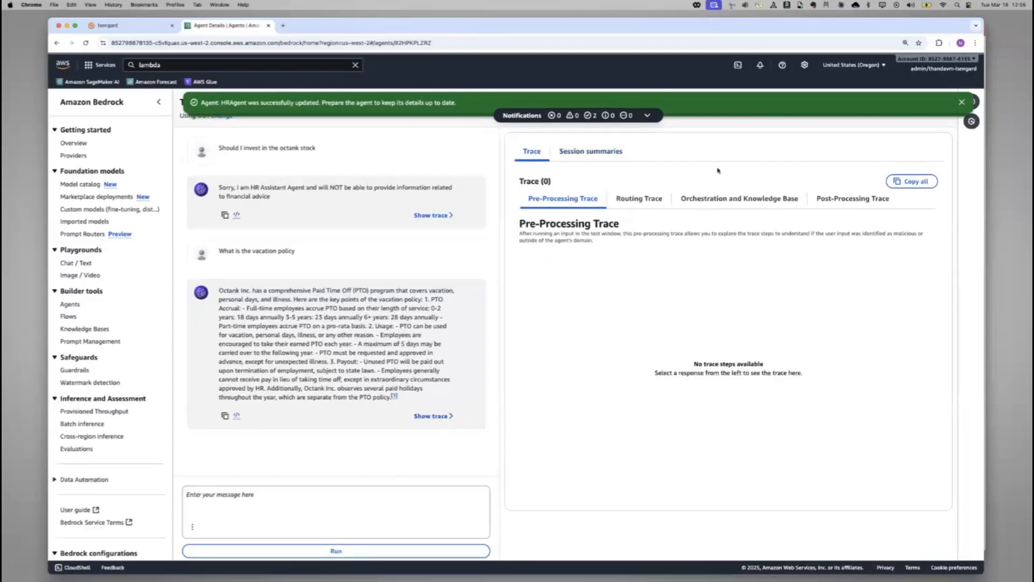
pyautogui.click(962, 102)
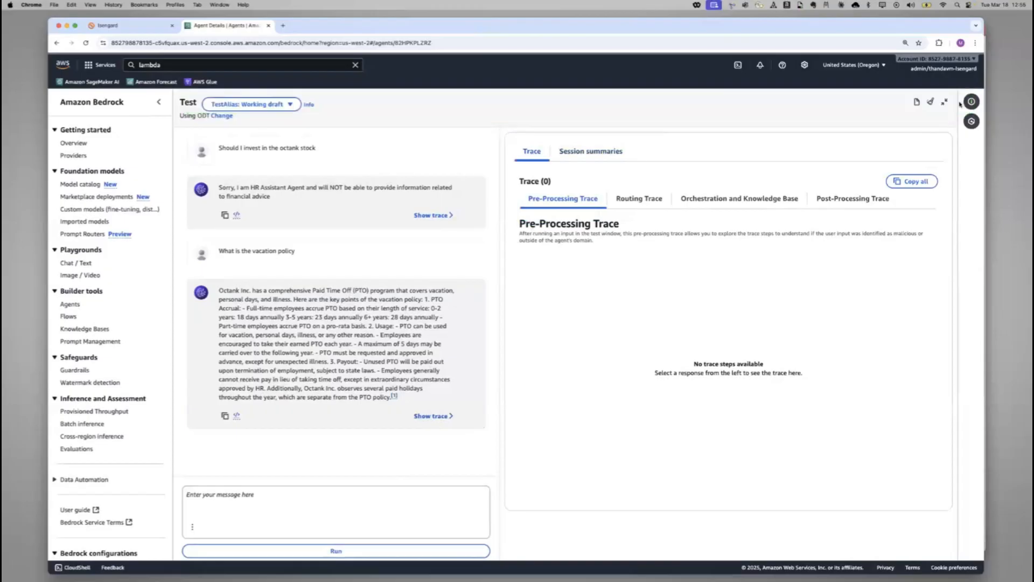
pyautogui.click(944, 103)
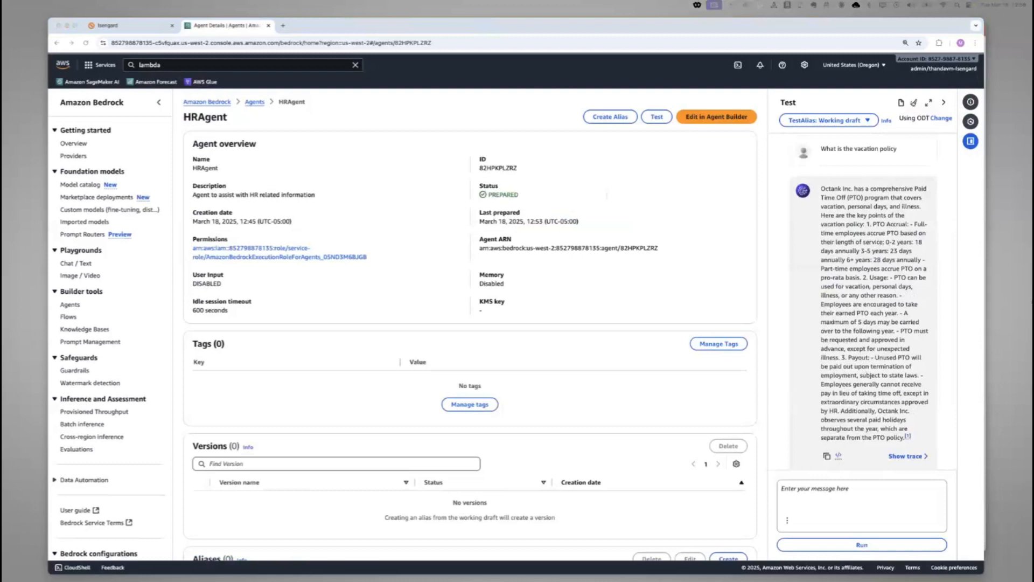
# Ask the test agent "Apply 2 days leave" and read its reply
pyautogui.click(878, 507)
pyautogui.write('Apply 2 days leave')
pyautogui.scroll(-1, 879, 501)
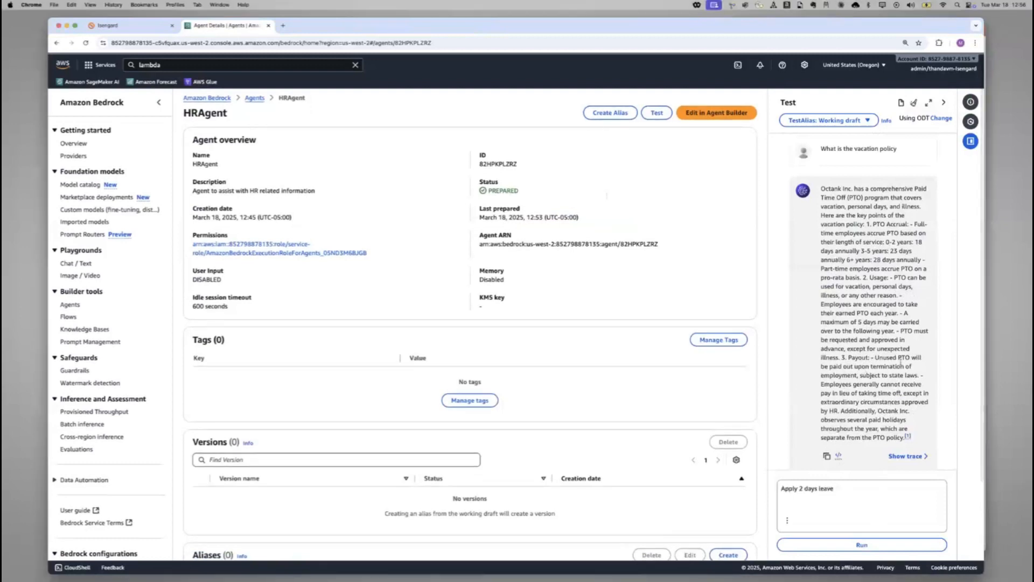
pyautogui.scroll(-1, 872, 436)
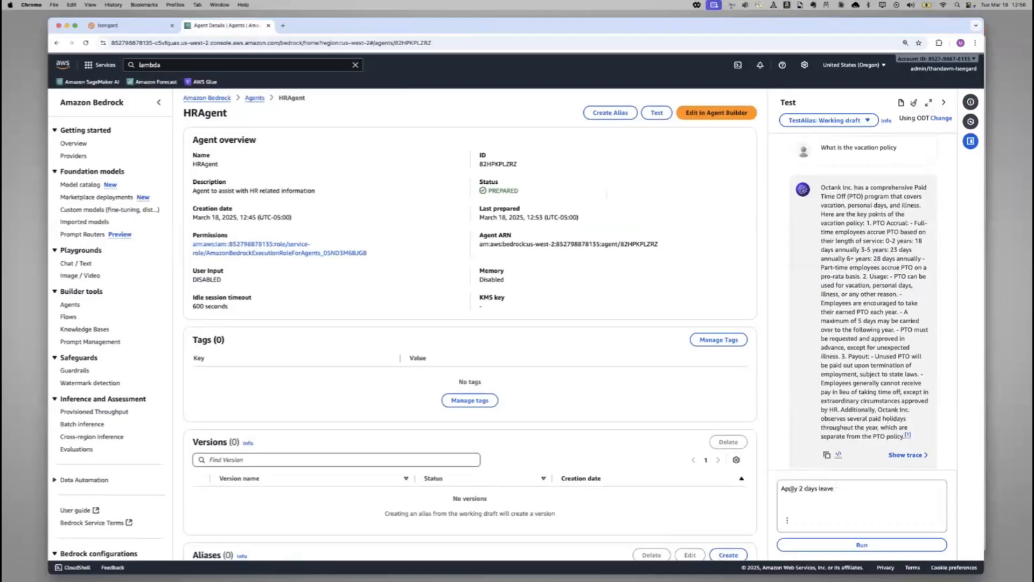
pyautogui.click(880, 548)
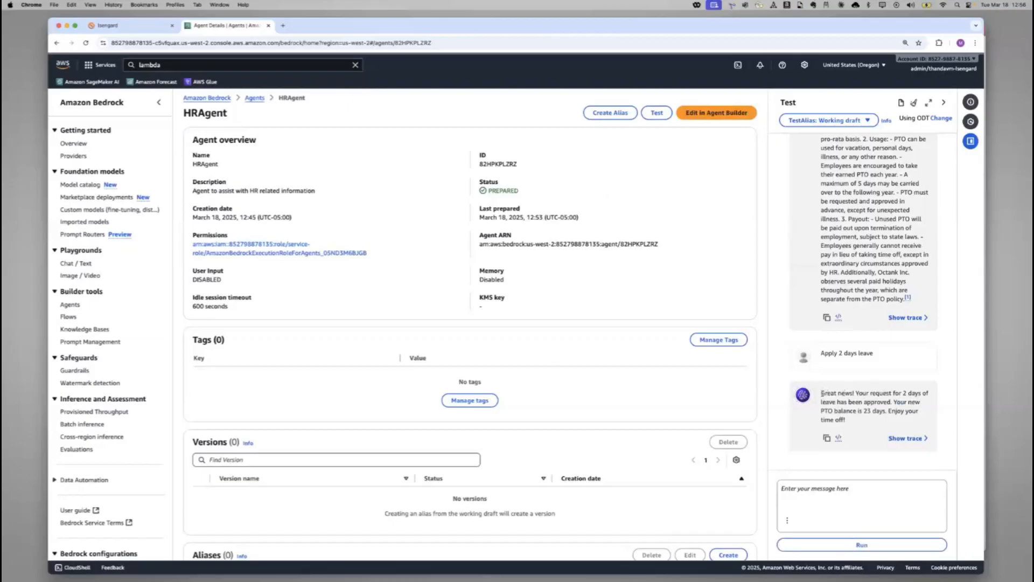
pyautogui.moveTo(821, 393); pyautogui.dragTo(932, 397)
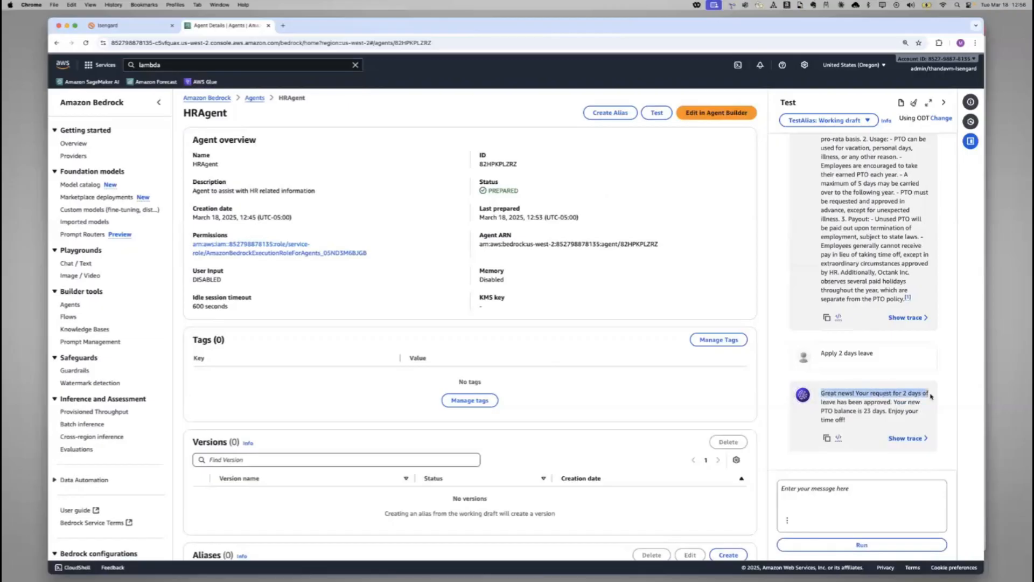
pyautogui.moveTo(865, 402); pyautogui.dragTo(909, 402)
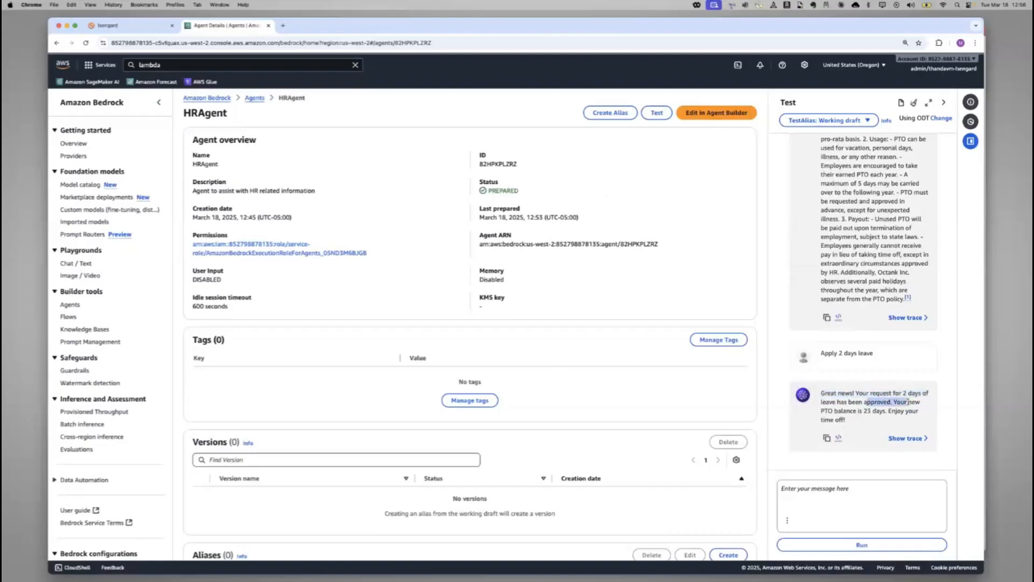
pyautogui.moveTo(834, 413); pyautogui.dragTo(922, 422)
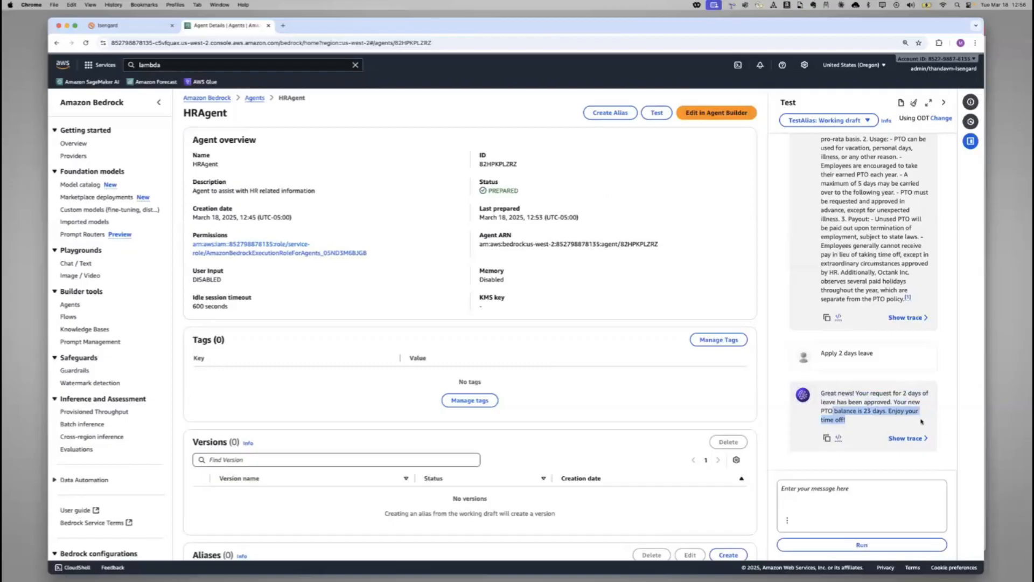
pyautogui.click(891, 409)
# Review the whole test conversation from the octank stock question to the leave request, view the agents list and reopen HRAgent
pyautogui.scroll(5, 871, 288)
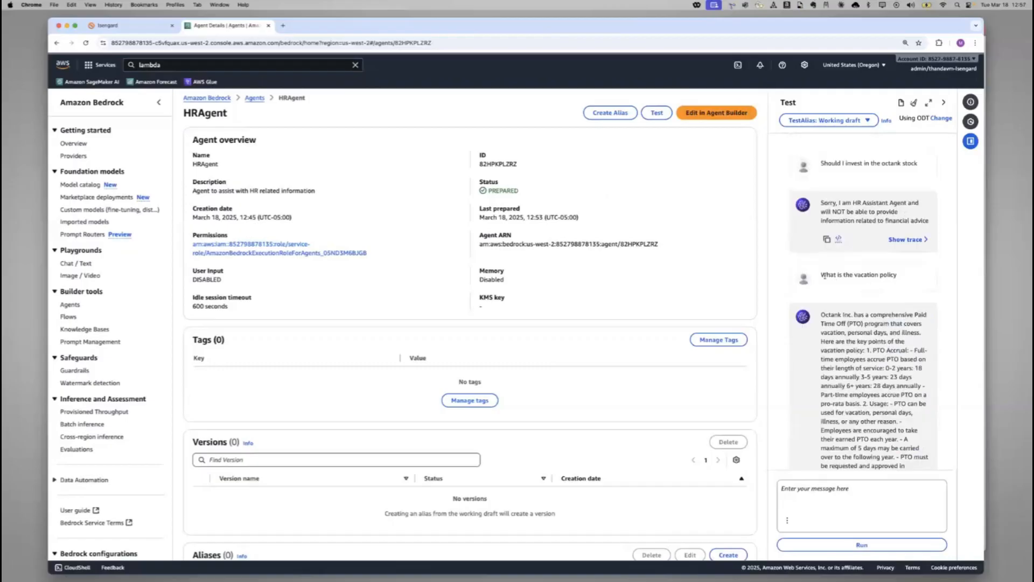
pyautogui.moveTo(831, 162); pyautogui.dragTo(916, 165)
pyautogui.click(846, 203)
pyautogui.scroll(-2, 890, 333)
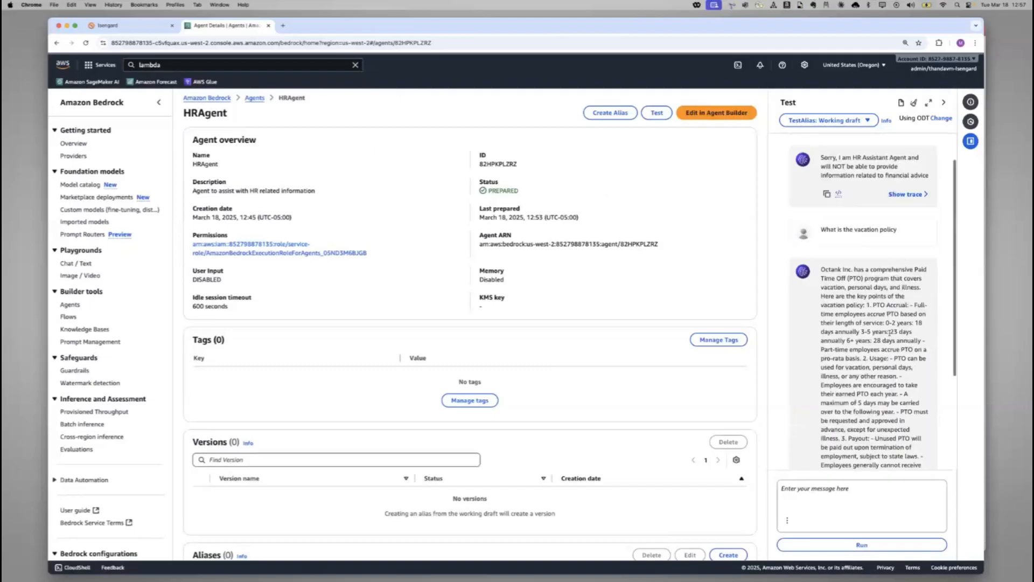
pyautogui.moveTo(836, 220); pyautogui.dragTo(899, 224)
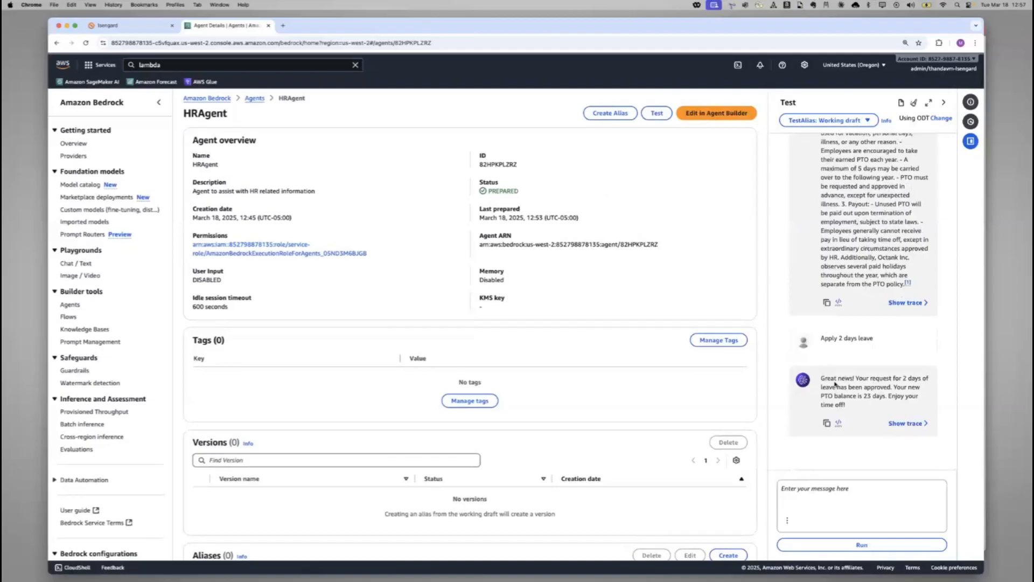
pyautogui.scroll(-1, 835, 384)
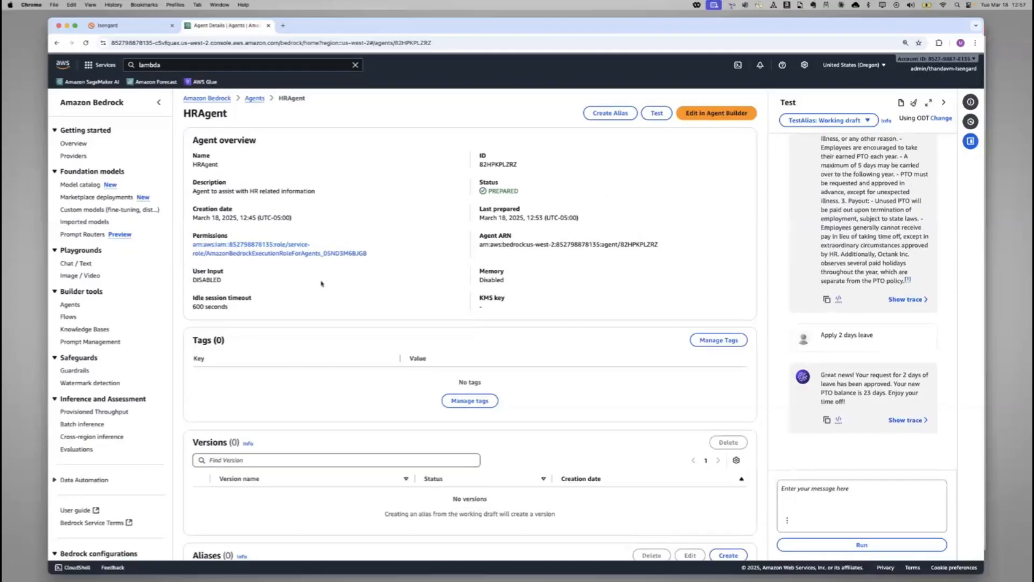
pyautogui.click(65, 307)
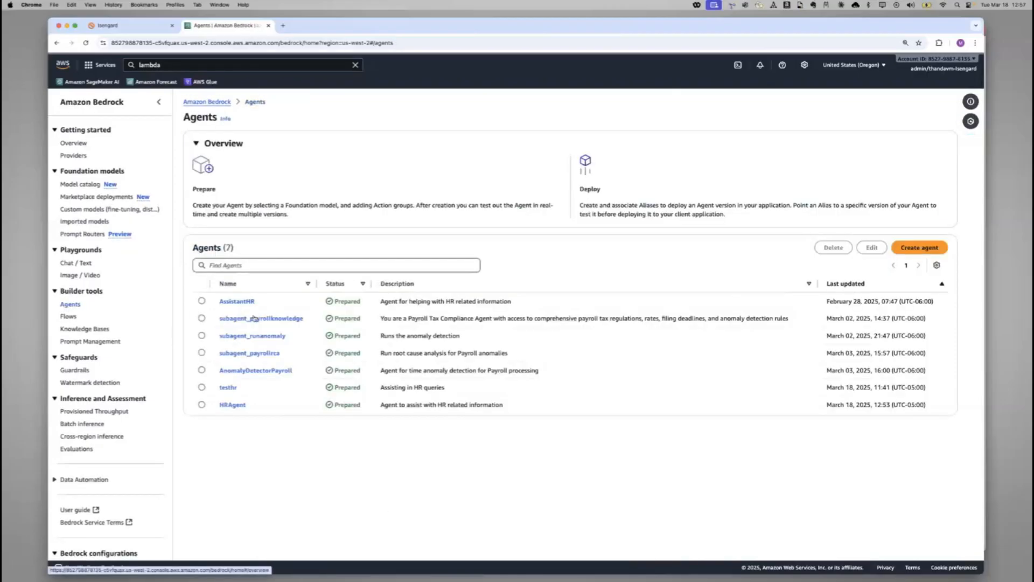
pyautogui.click(233, 405)
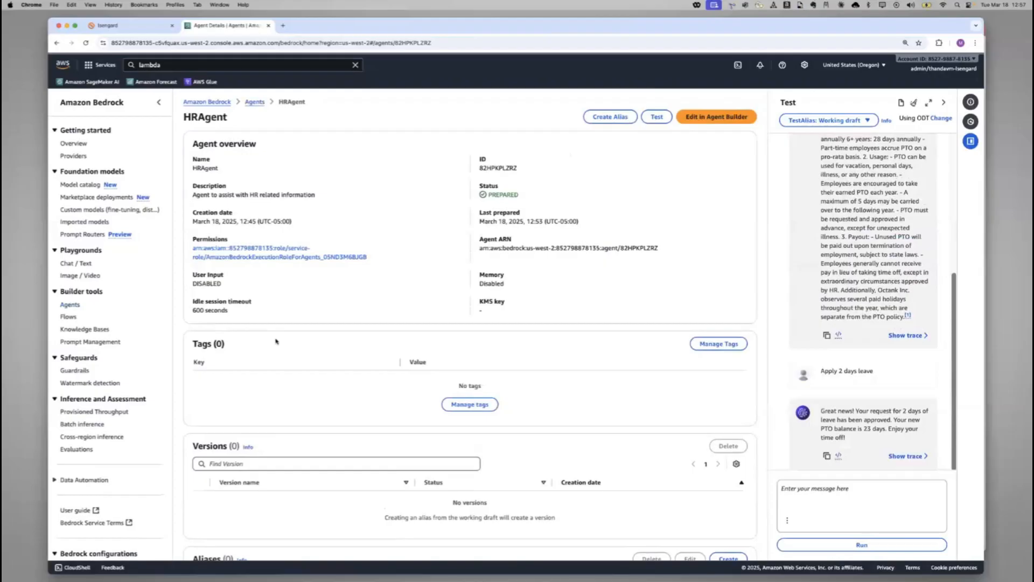
# Create a flow named hrassistant that creates and uses a new service role
pyautogui.click(68, 317)
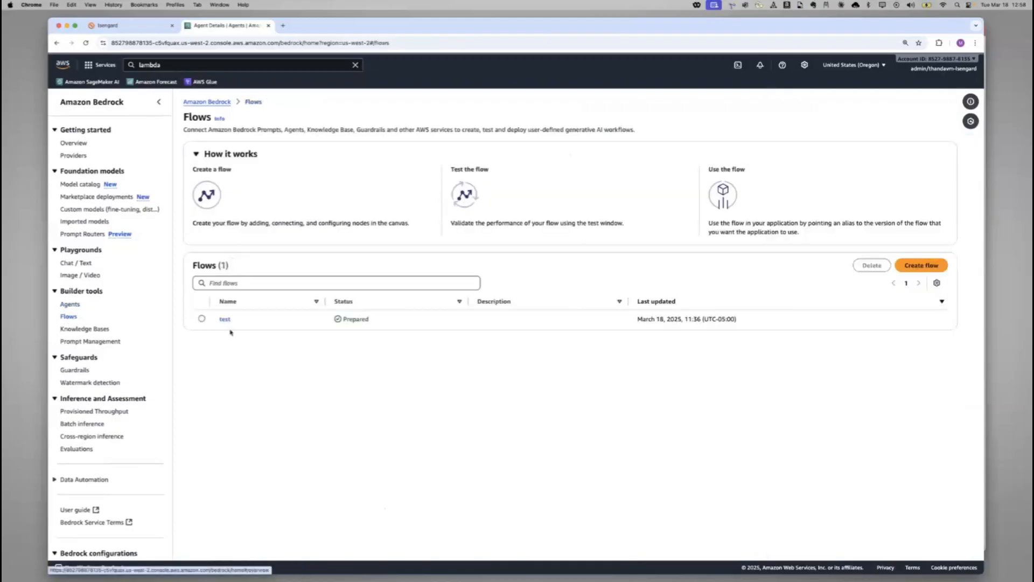
pyautogui.click(923, 271)
pyautogui.click(479, 219)
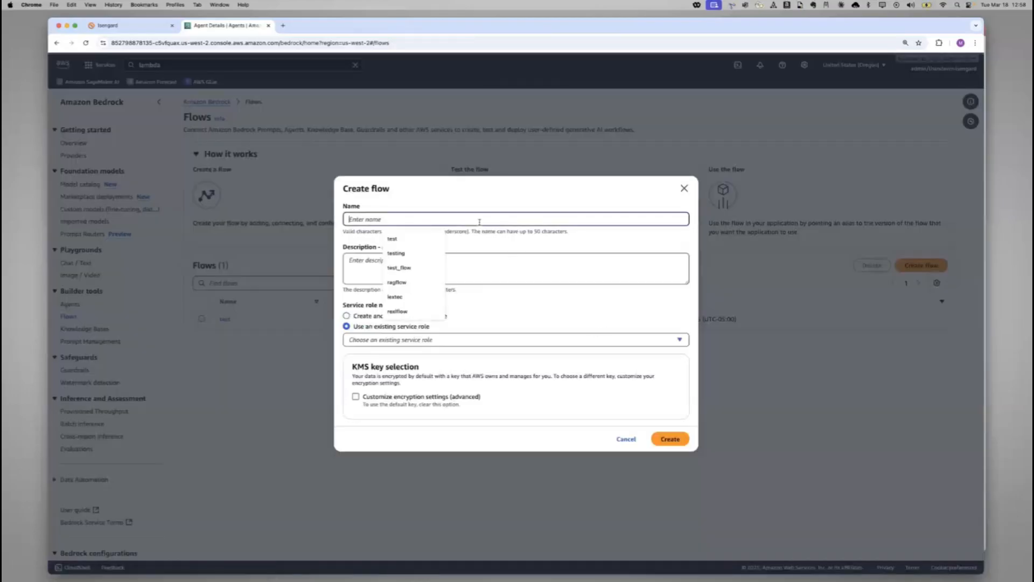
pyautogui.write('hrassista')
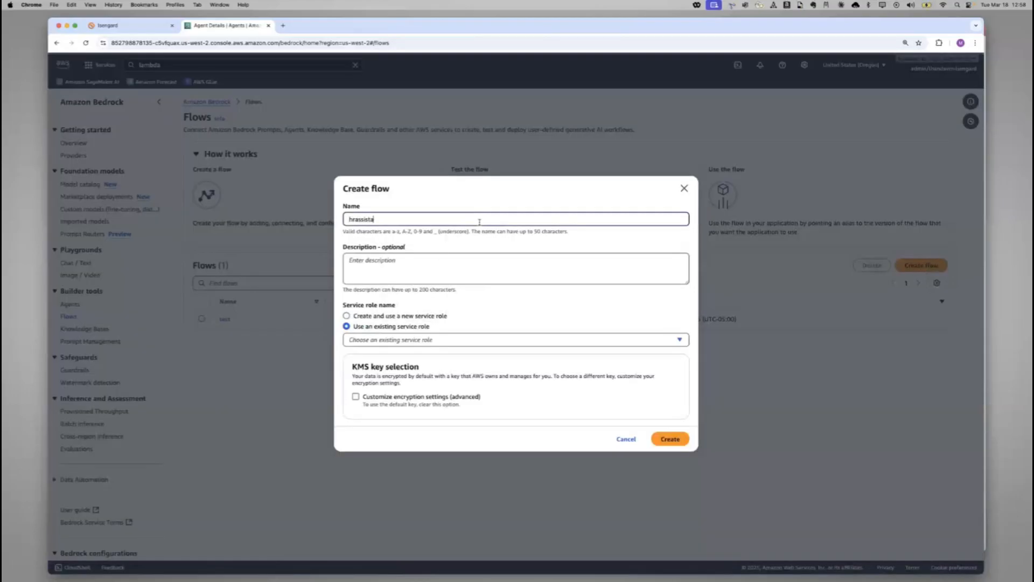
pyautogui.write('nt')
pyautogui.click(439, 317)
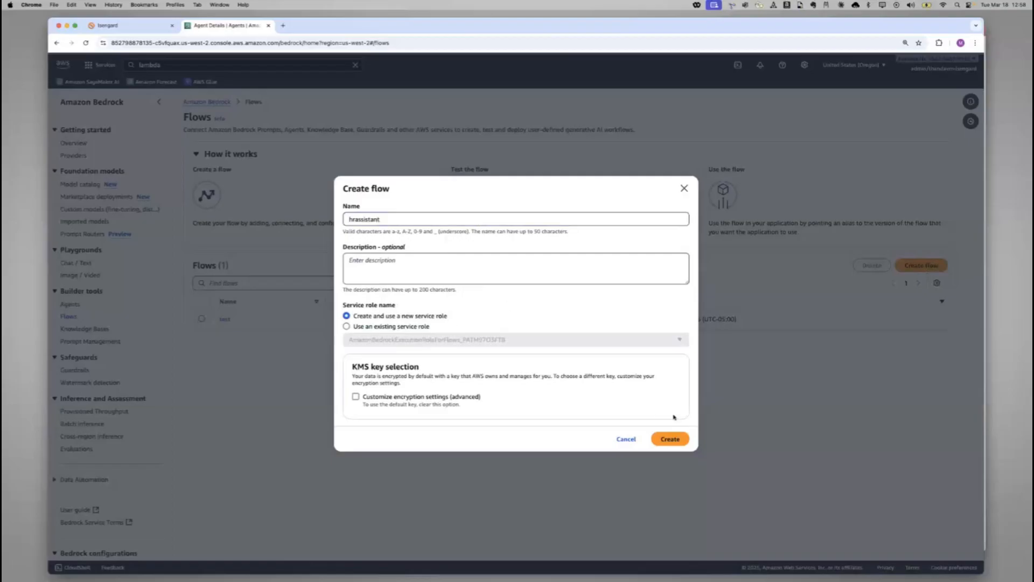
pyautogui.click(670, 439)
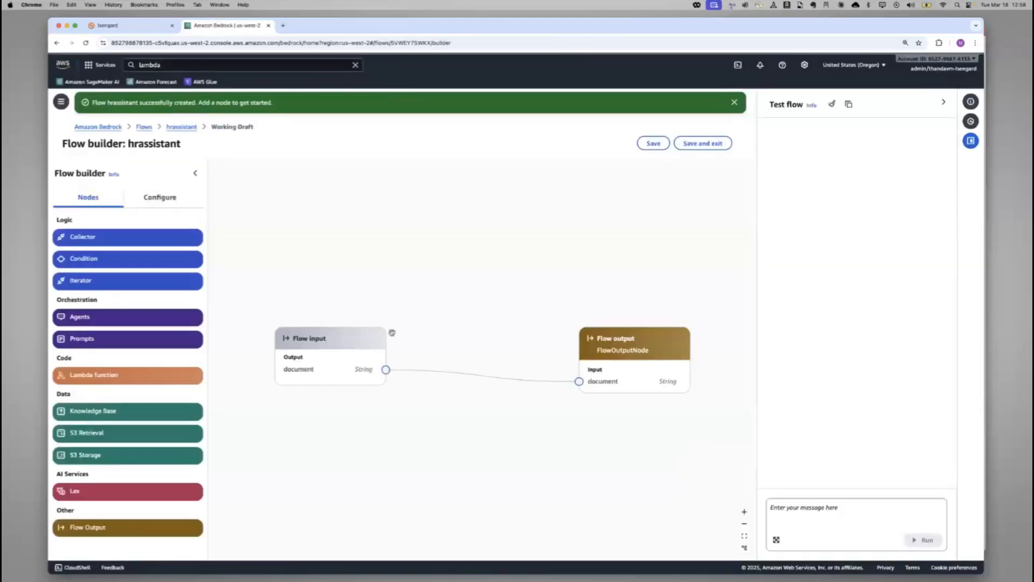
# Spread the Flow input and Flow output nodes apart on the canvas and inspect each node's configuration
pyautogui.moveTo(331, 338); pyautogui.dragTo(291, 195)
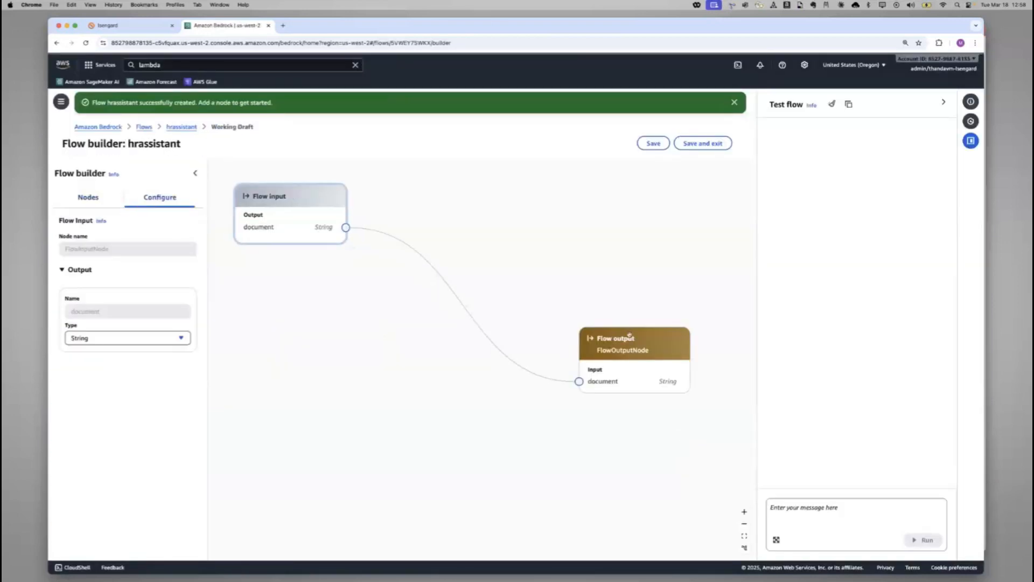
pyautogui.moveTo(629, 338); pyautogui.dragTo(623, 352)
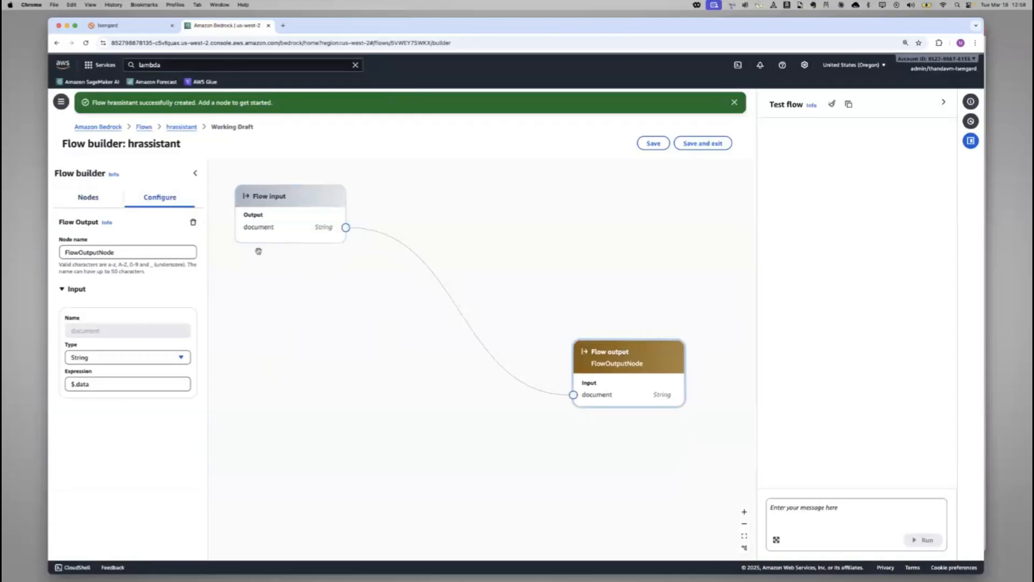
pyautogui.click(302, 203)
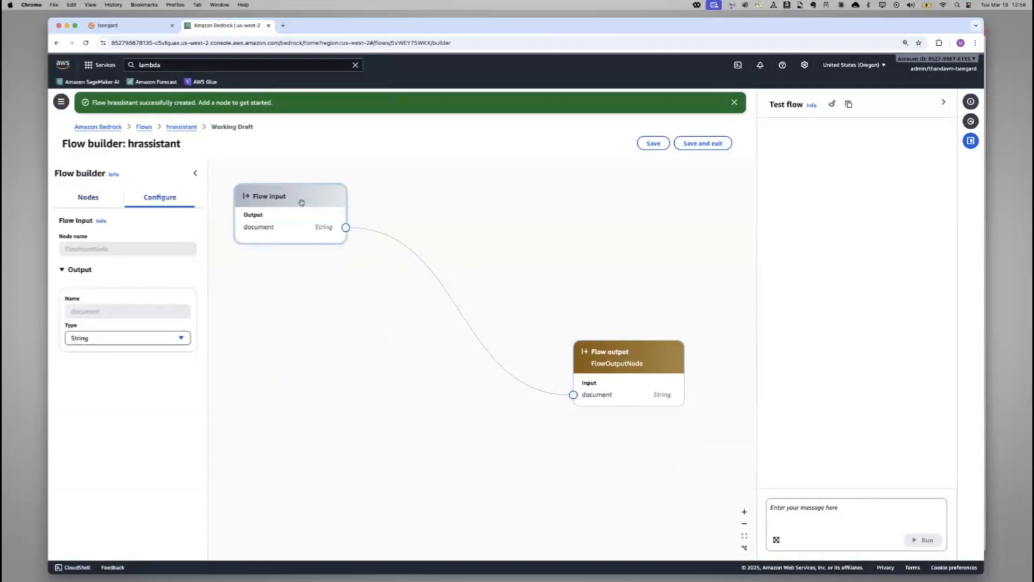
pyautogui.click(646, 352)
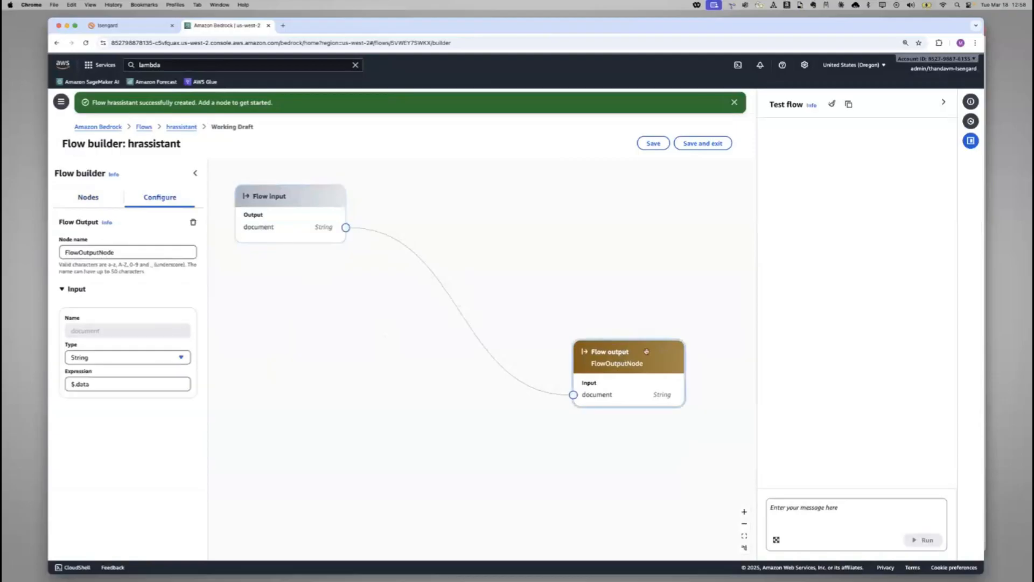
# Add an Agents node between the flow input and output and name it hragent, dismissing the incoming call notification
pyautogui.click(87, 199)
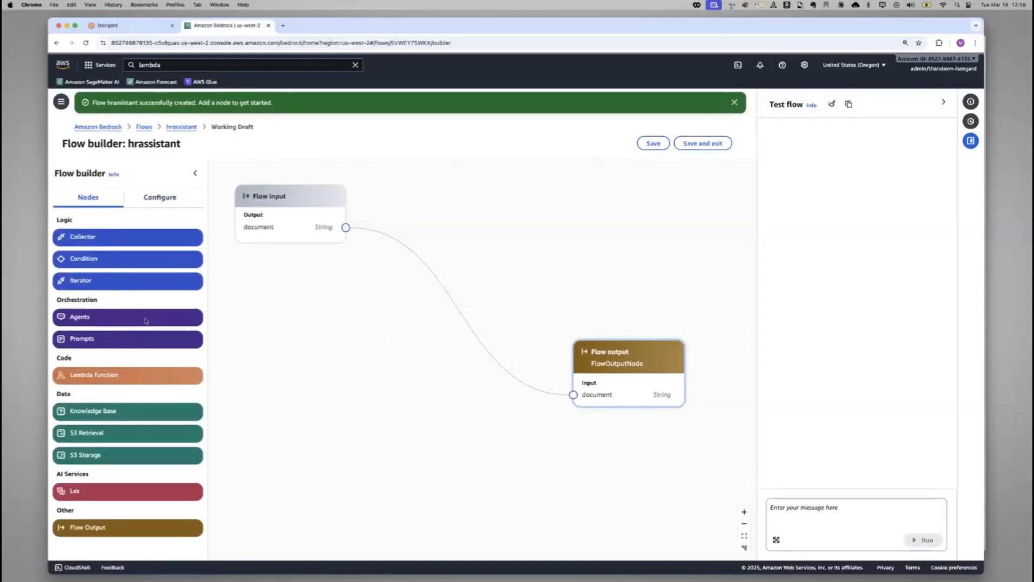
pyautogui.moveTo(146, 321); pyautogui.dragTo(375, 317)
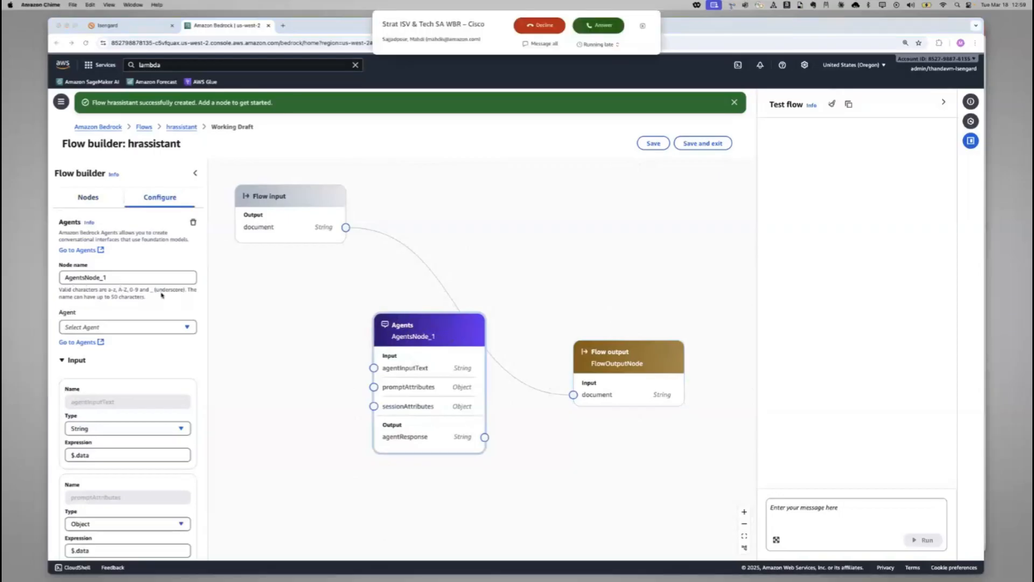
pyautogui.click(643, 26)
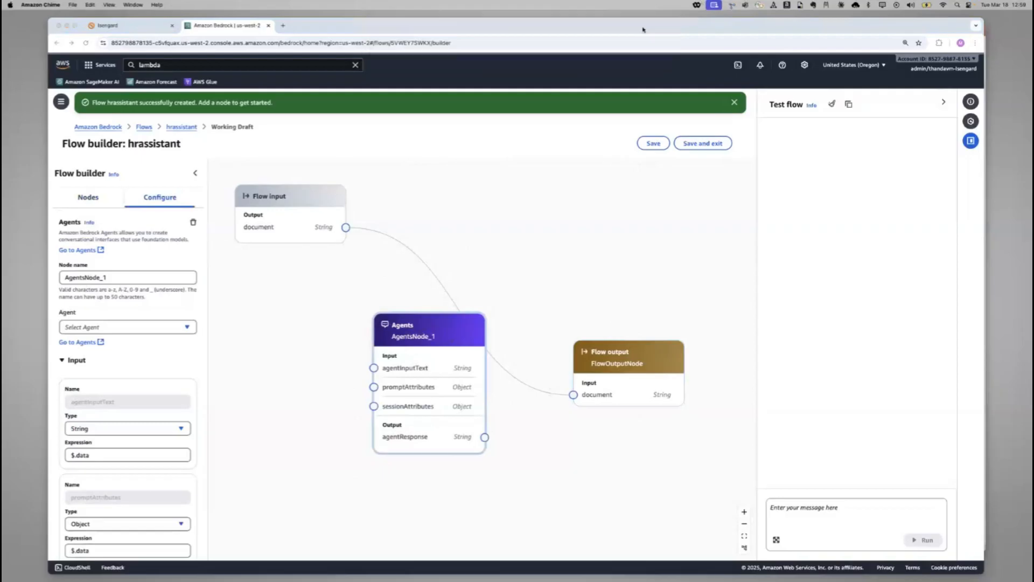
pyautogui.doubleClick(138, 279)
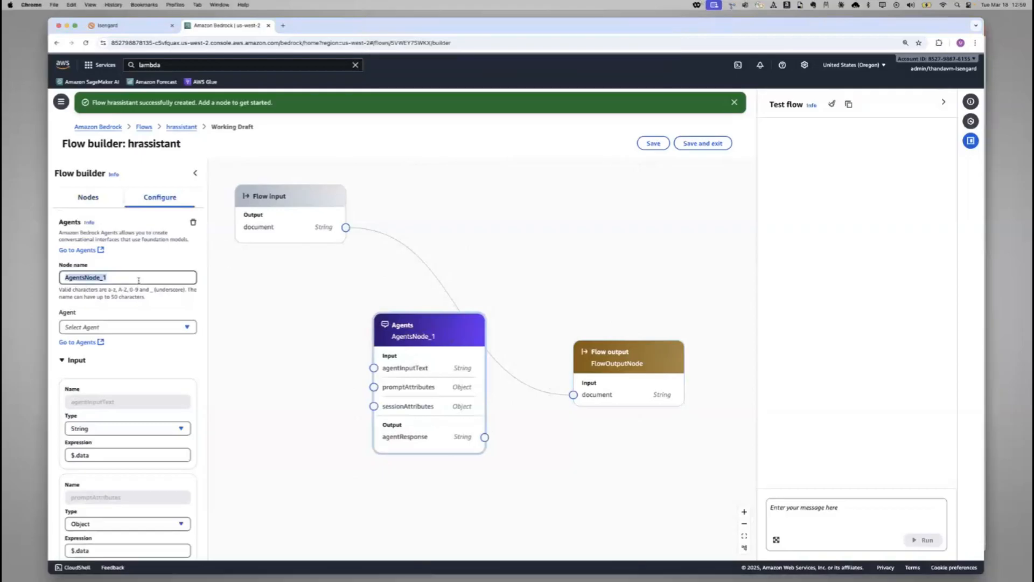
pyautogui.press('BackSpace')
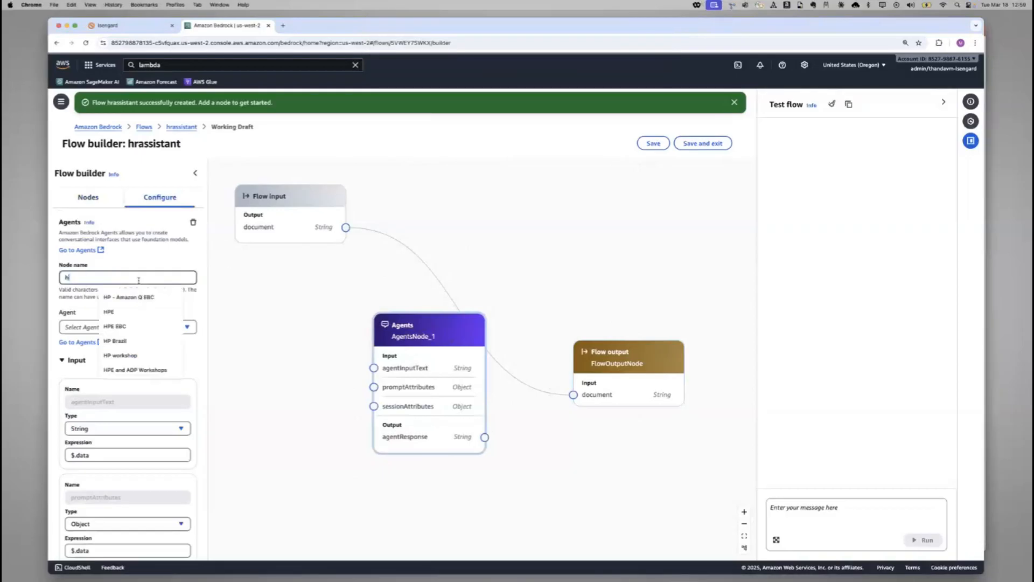
pyautogui.write('j')
pyautogui.press('BackSpace')
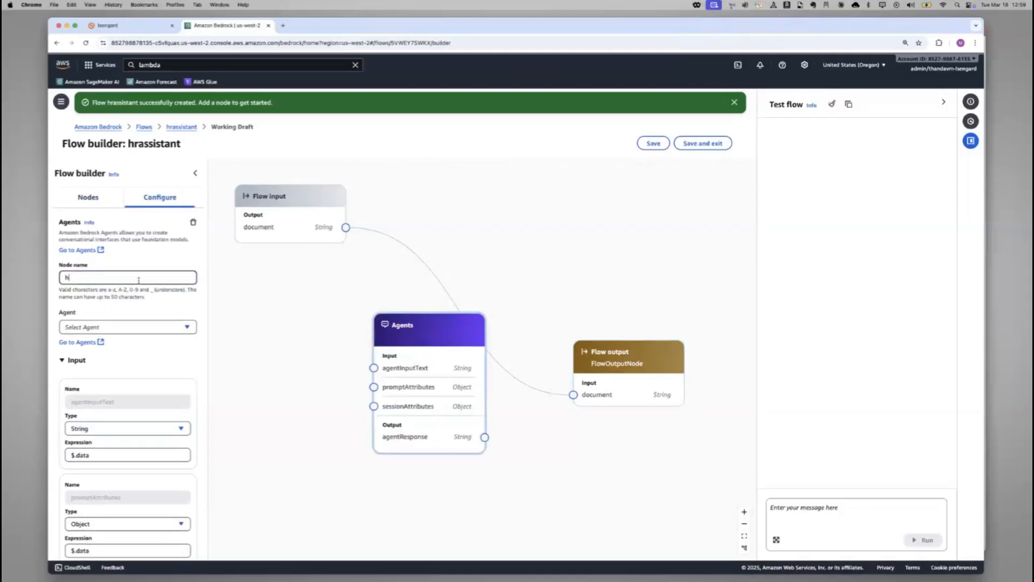
pyautogui.write('hragent')
# Assign agent HRAgent with alias AgentTestAlias to the hragent node and look through its input and output settings
pyautogui.click(136, 327)
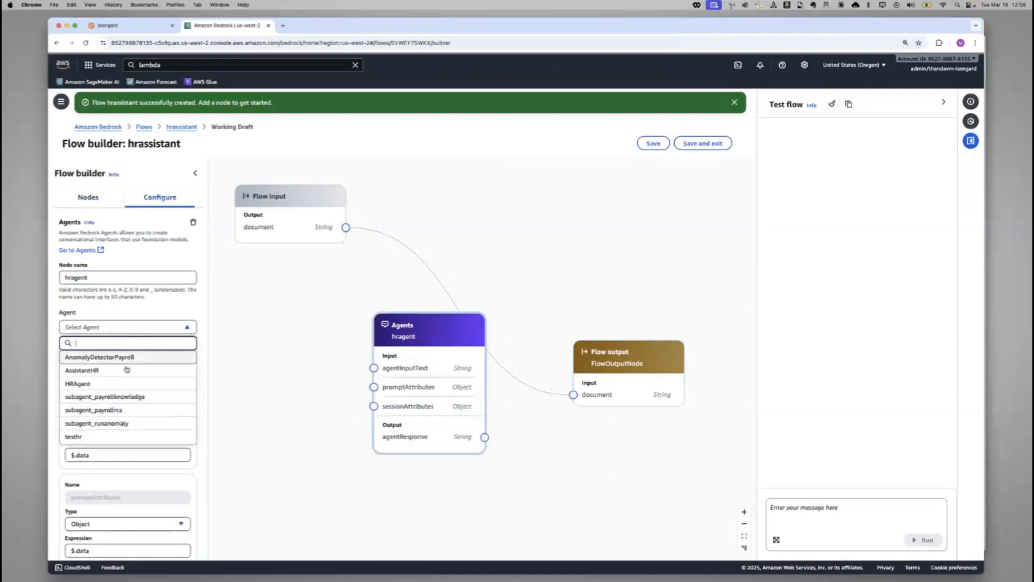
pyautogui.click(123, 385)
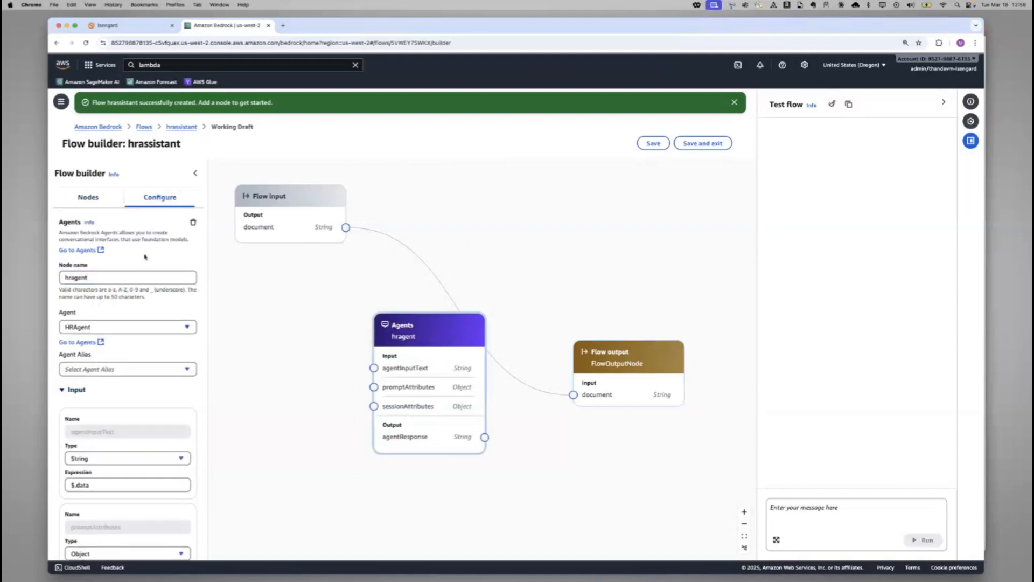
pyautogui.scroll(-3, 141, 297)
pyautogui.click(143, 289)
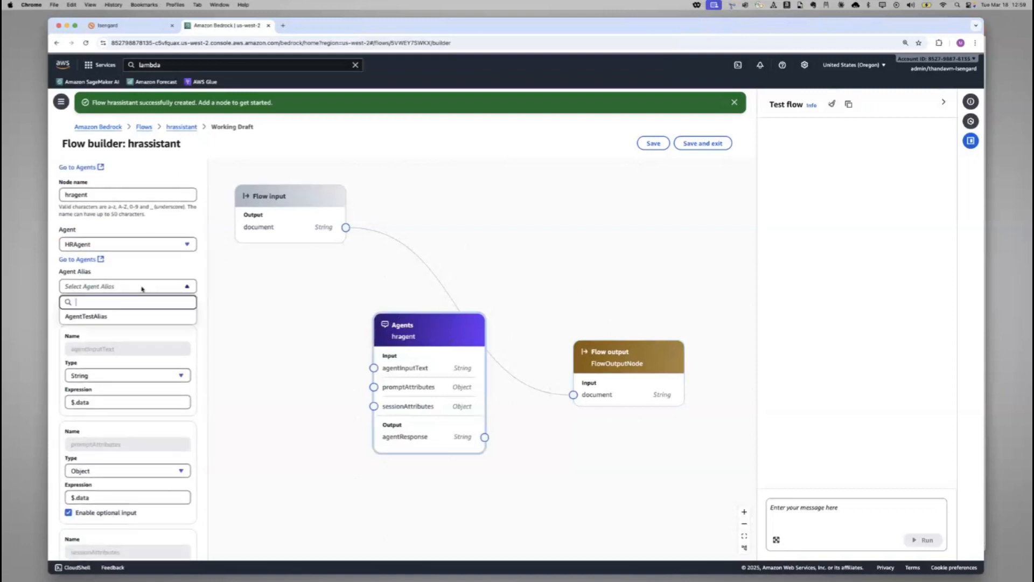
pyautogui.click(132, 319)
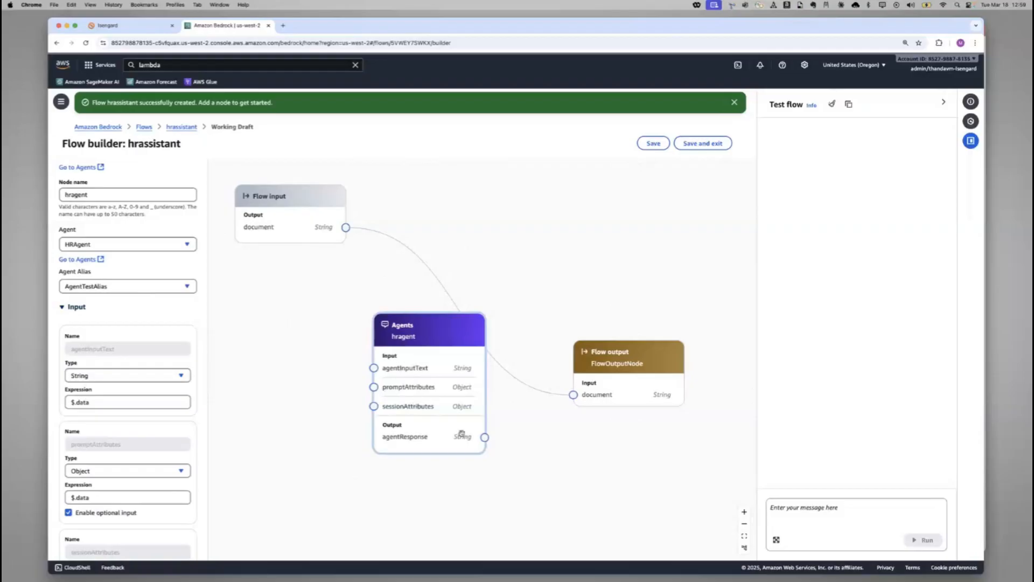
pyautogui.scroll(-5, 146, 413)
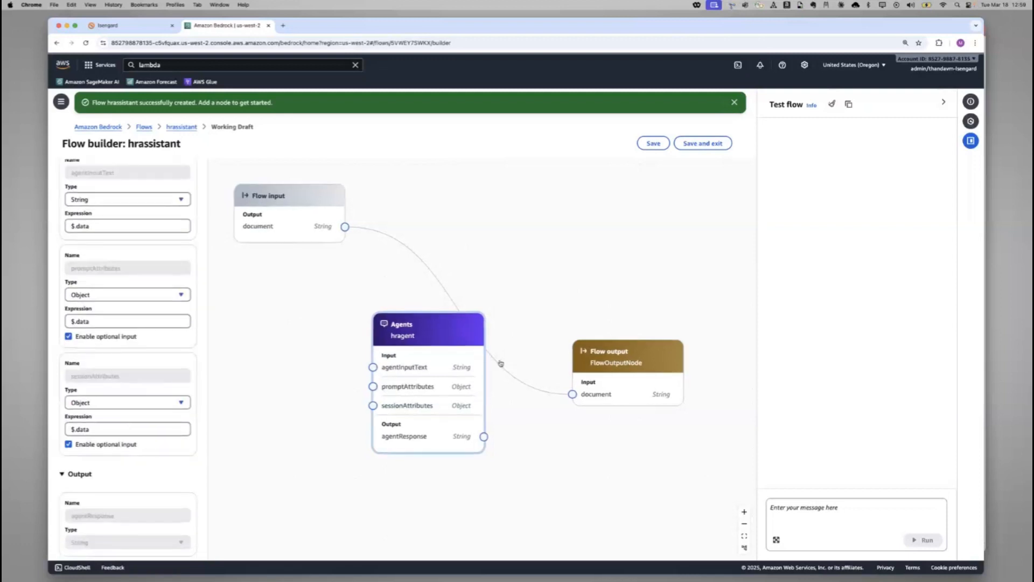
# Replace the direct link between Flow input and Flow output with a connection from Flow input's document to the repositioned hragent node's agentInputText
pyautogui.click(432, 275)
pyautogui.press('BackSpace')
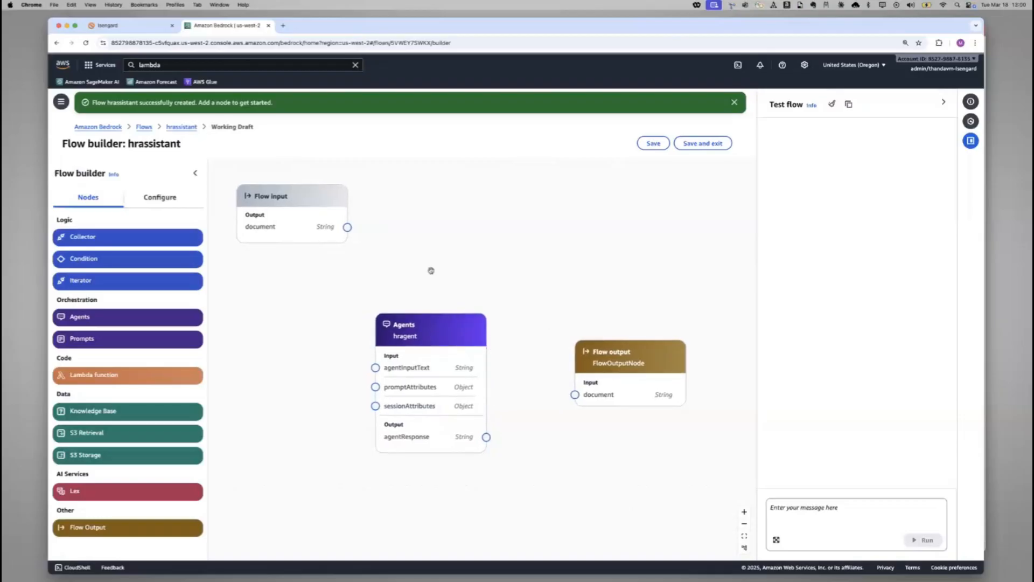
pyautogui.moveTo(431, 327); pyautogui.dragTo(444, 224)
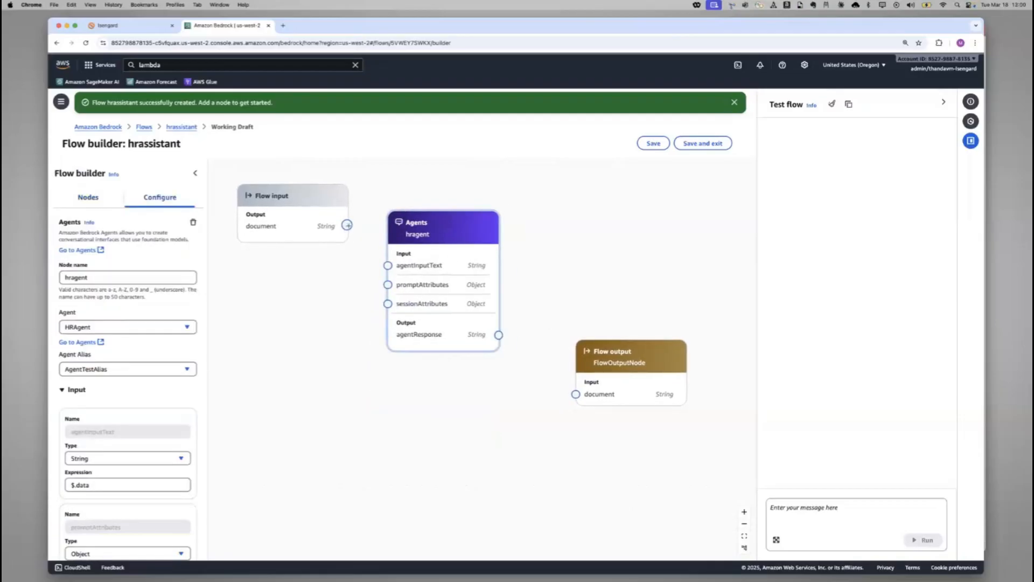
pyautogui.moveTo(347, 225); pyautogui.dragTo(388, 266)
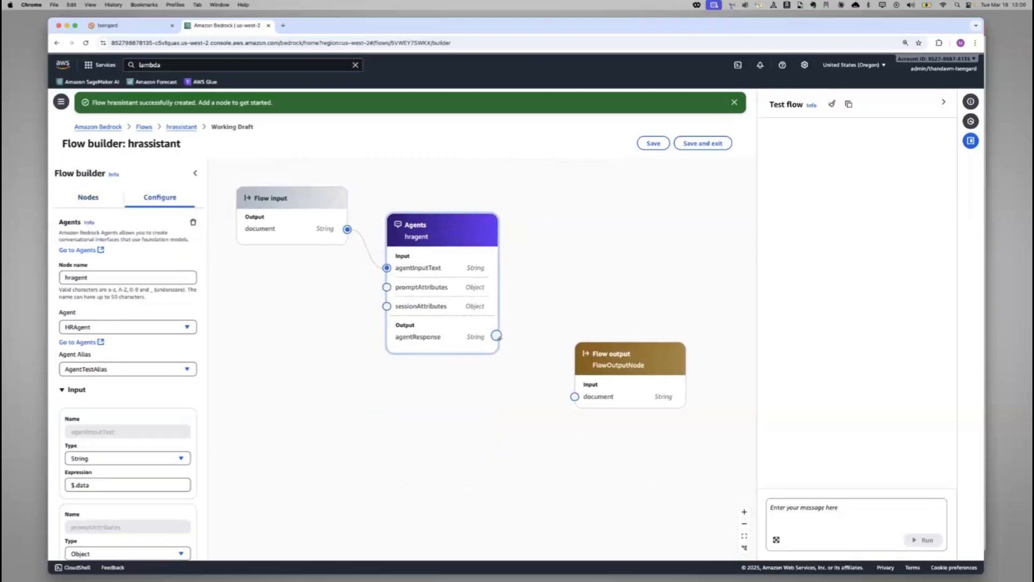
# Connect the hragent node's agentResponse to Flow output's document, shift the output node slightly, and save the flow, dismissing the notifications
pyautogui.moveTo(496, 335); pyautogui.dragTo(575, 396)
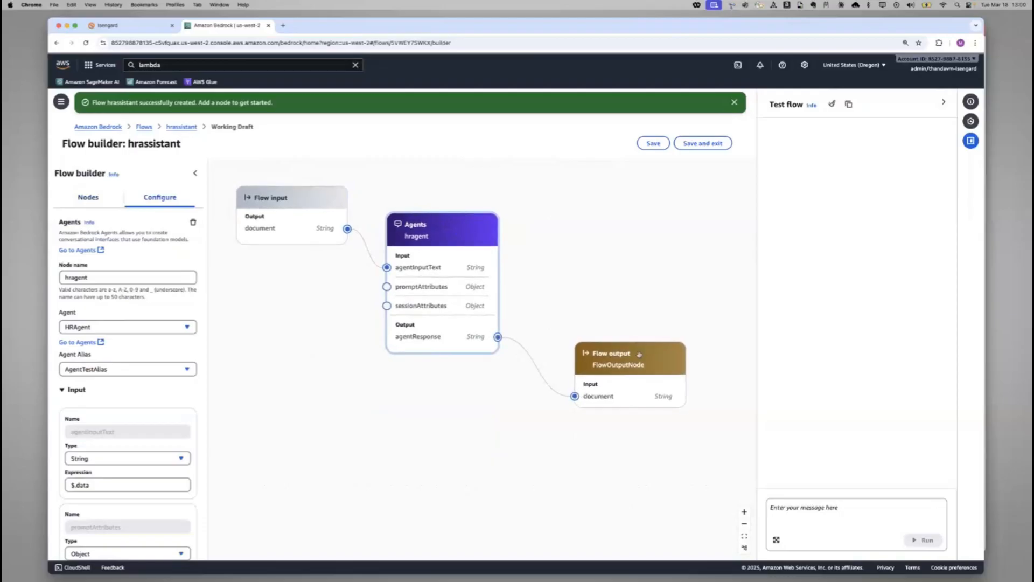
pyautogui.moveTo(639, 354); pyautogui.dragTo(624, 350)
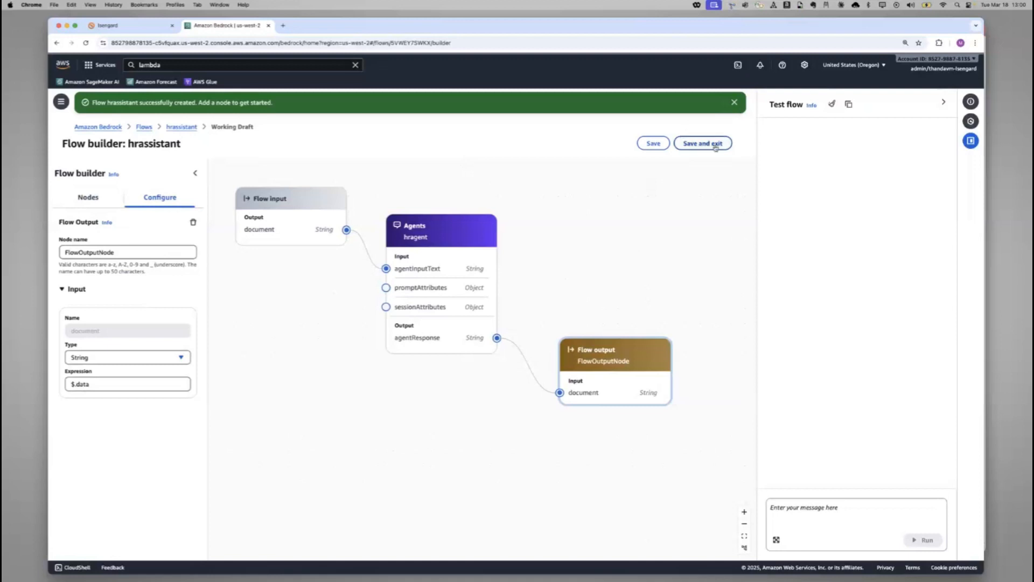
pyautogui.click(652, 144)
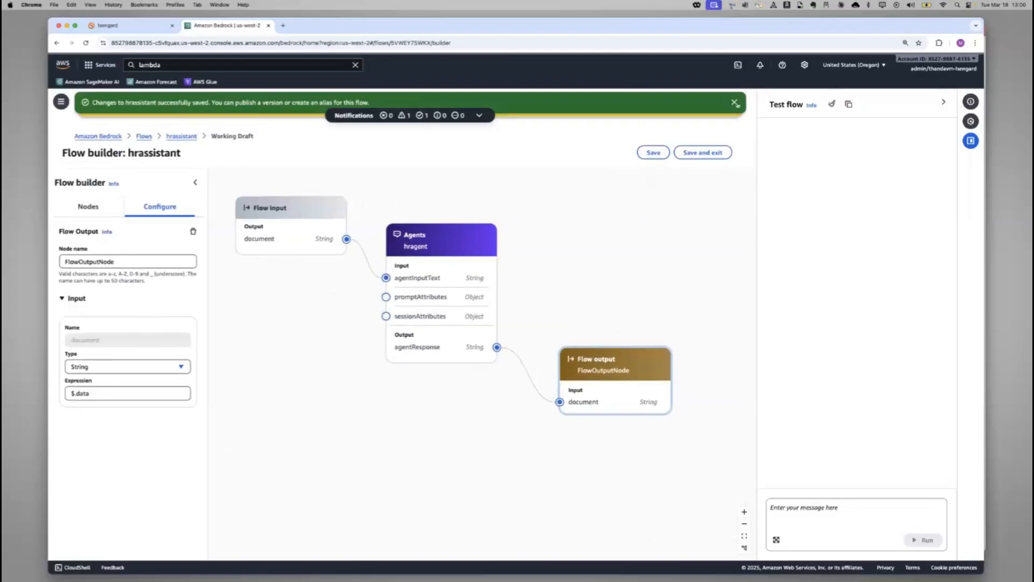
pyautogui.click(735, 103)
pyautogui.click(735, 102)
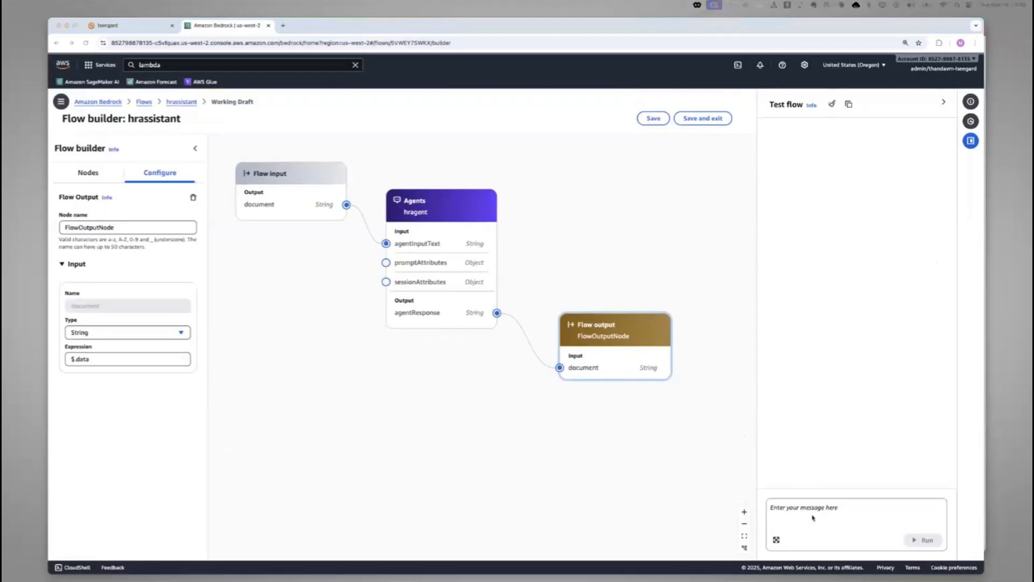
# Run the flow test with the message "What is the vacation policy" and resize the browser window to fit the test conversation
pyautogui.click(813, 515)
pyautogui.write('What is the vacation policy')
pyautogui.press('Return')
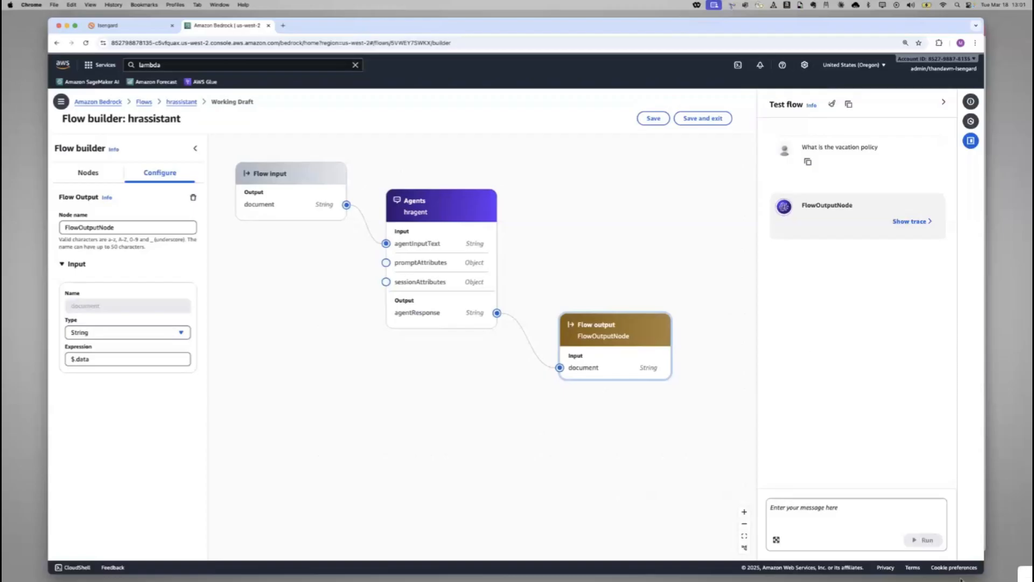
pyautogui.moveTo(984, 571)
pyautogui.mouseDown()
pyautogui.moveTo(978, 504)
pyautogui.moveTo(995, 529)
pyautogui.mouseUp()
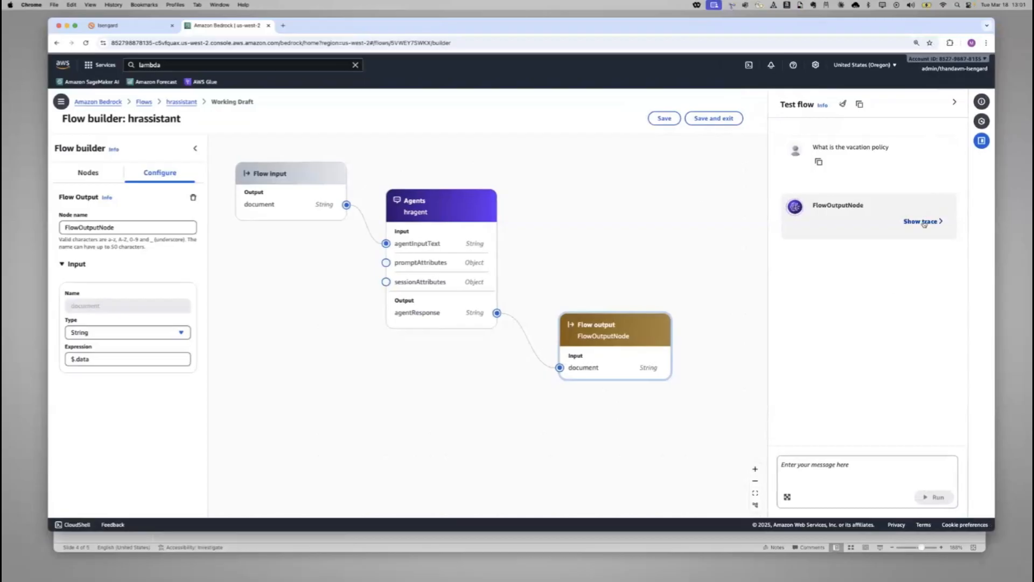
# Read through the flow's full test response on the vacation policy, from its introduction to the closing note
pyautogui.scroll(5, 876, 241)
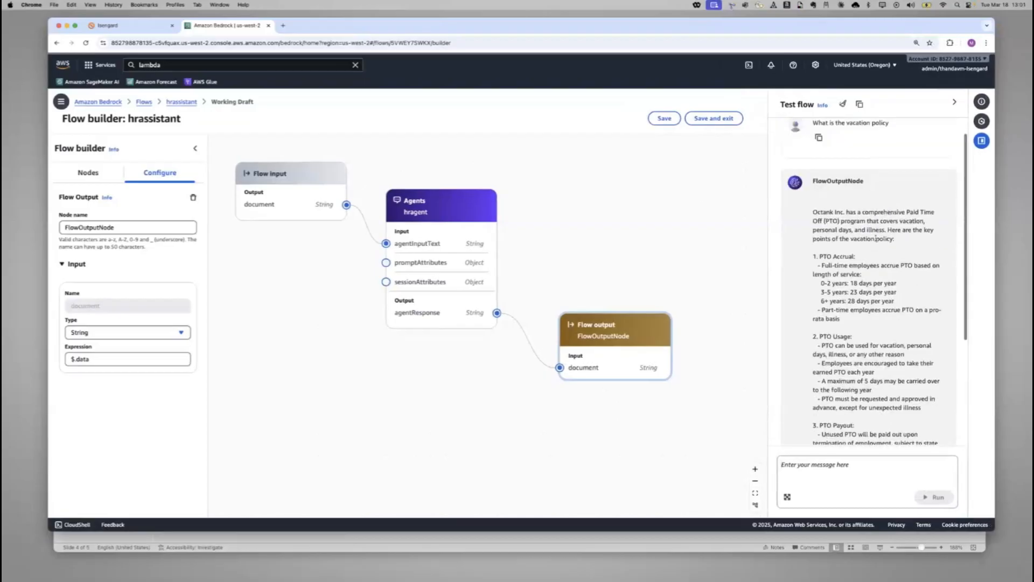
pyautogui.moveTo(859, 211); pyautogui.dragTo(915, 249)
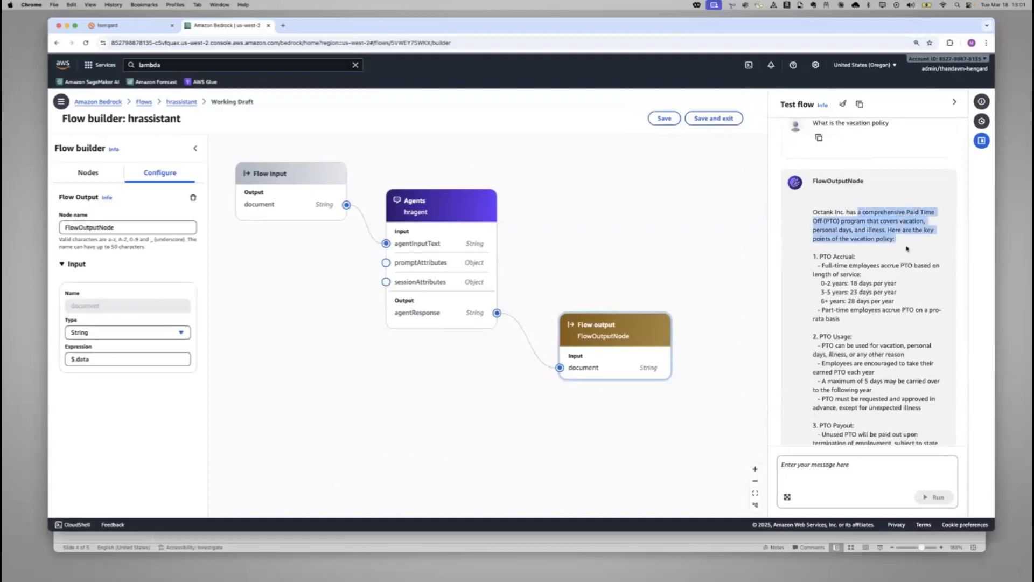
pyautogui.click(905, 238)
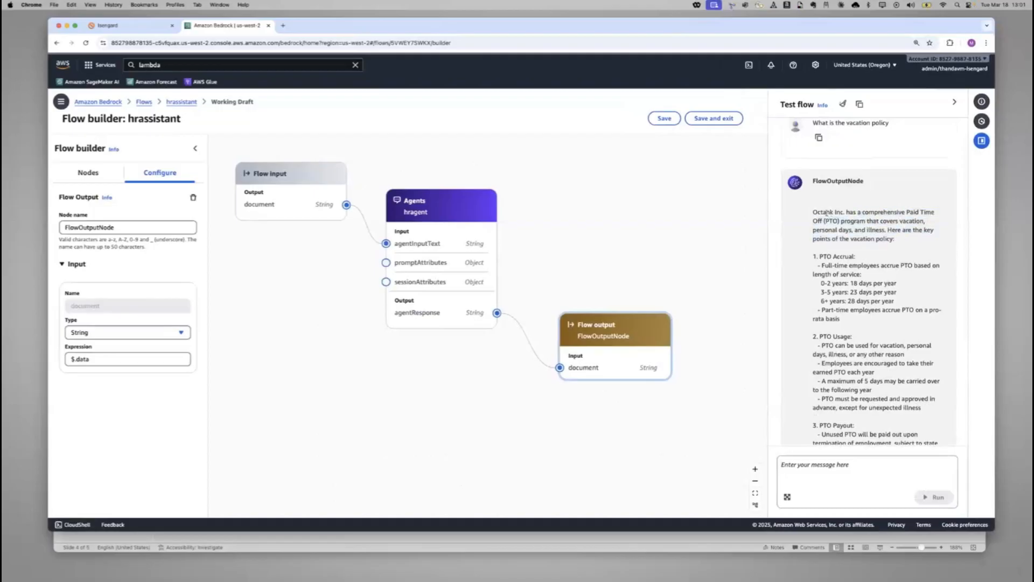
pyautogui.moveTo(822, 212); pyautogui.dragTo(909, 262)
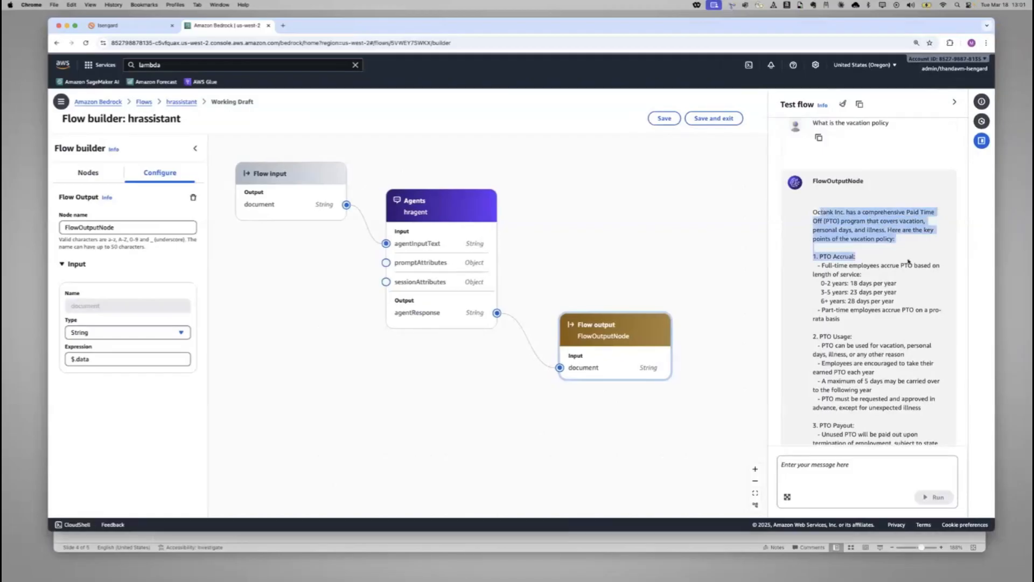
pyautogui.click(863, 214)
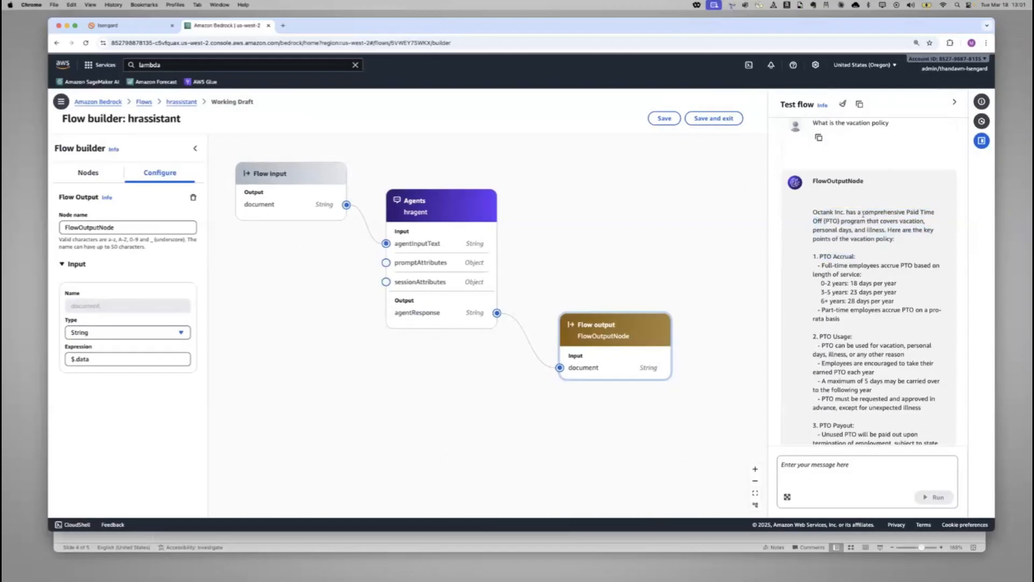
pyautogui.scroll(-4, 854, 274)
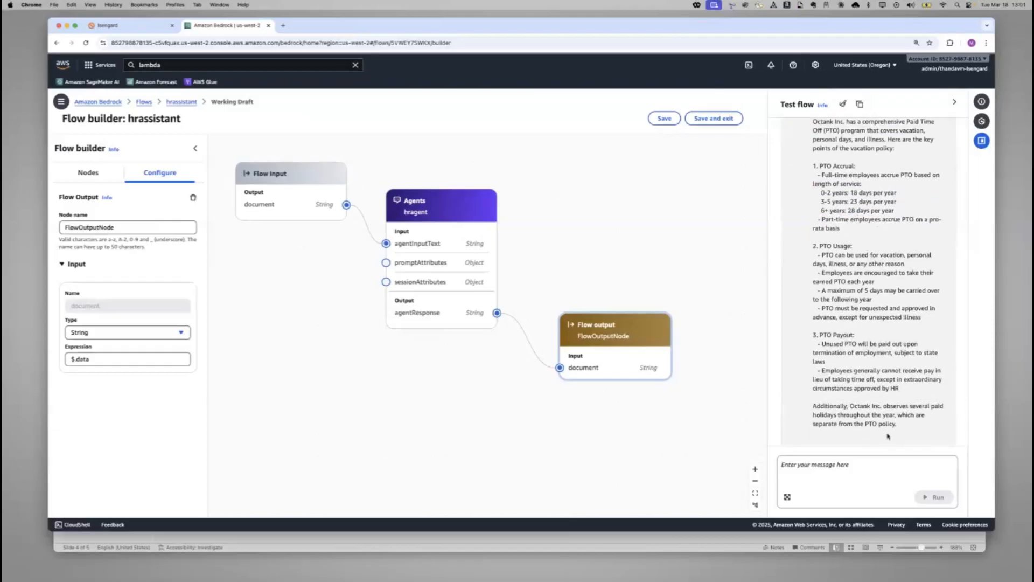
pyautogui.scroll(-1, 888, 437)
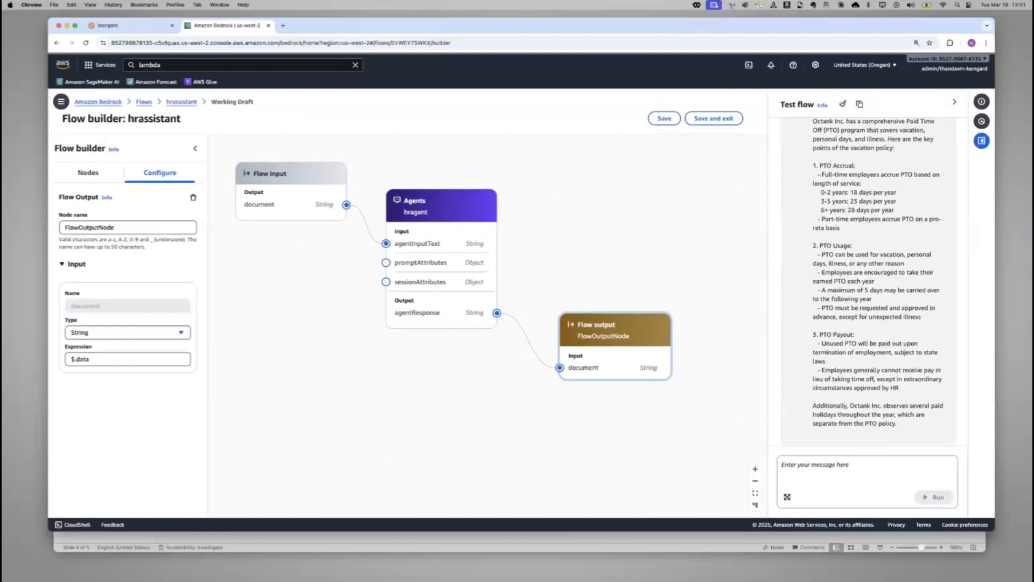
# Switch to the adp-agents deck in PowerPoint and review the agent components, steps to build and HR Assistant Agent demo slides
pyautogui.press('super+Tab')
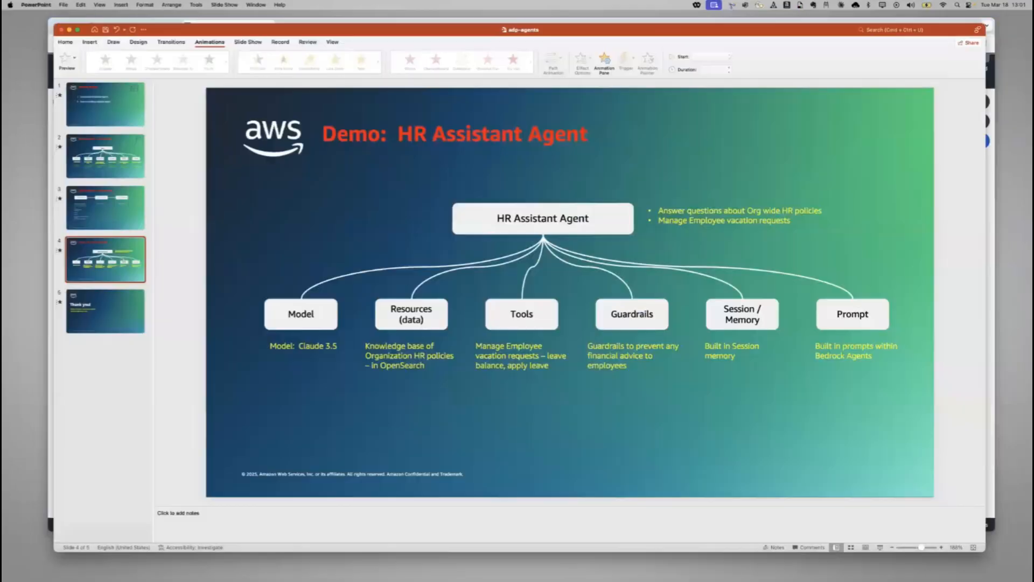
pyautogui.click(96, 140)
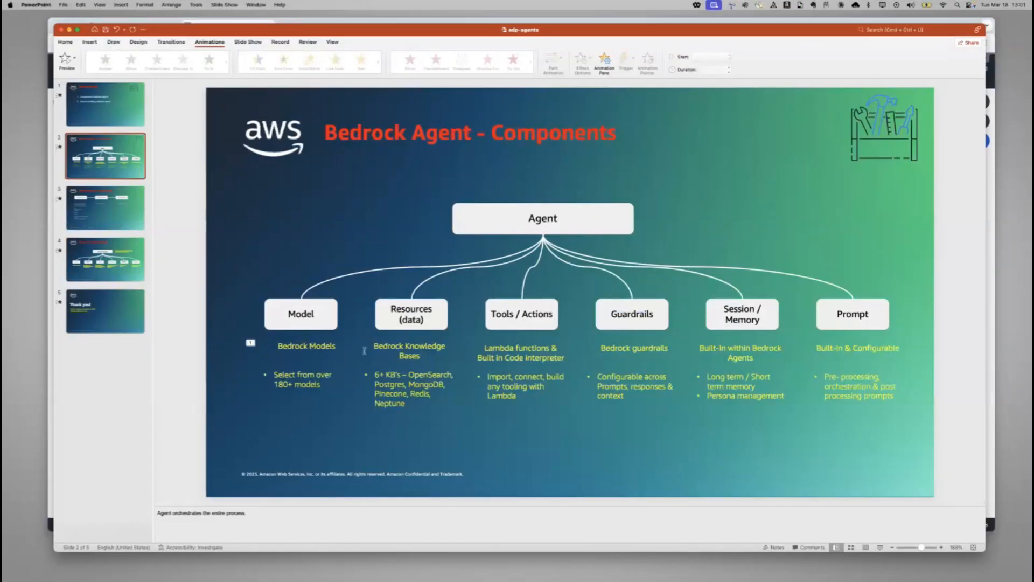
pyautogui.click(115, 217)
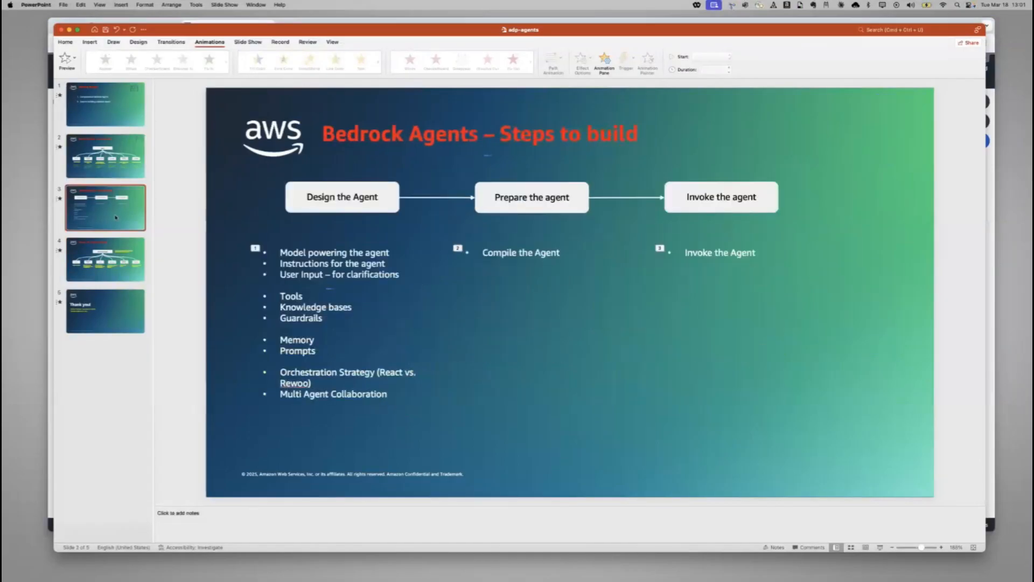
pyautogui.click(109, 268)
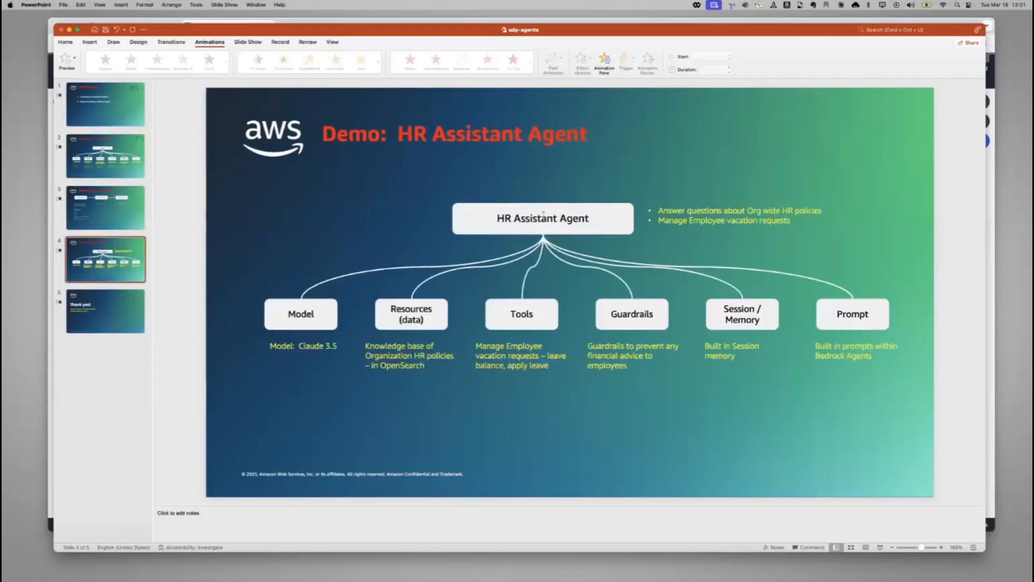